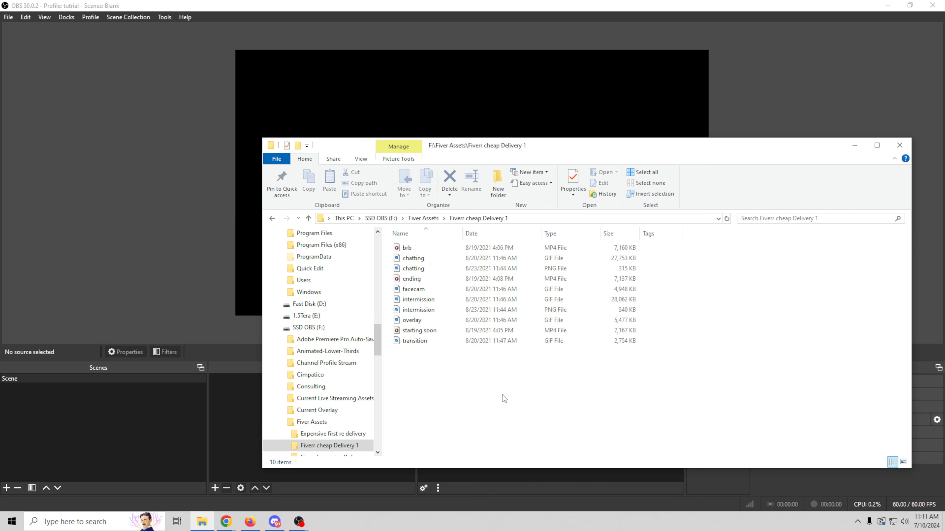
- Rename the existing scene as "Starting soon"
right_click(16, 384)
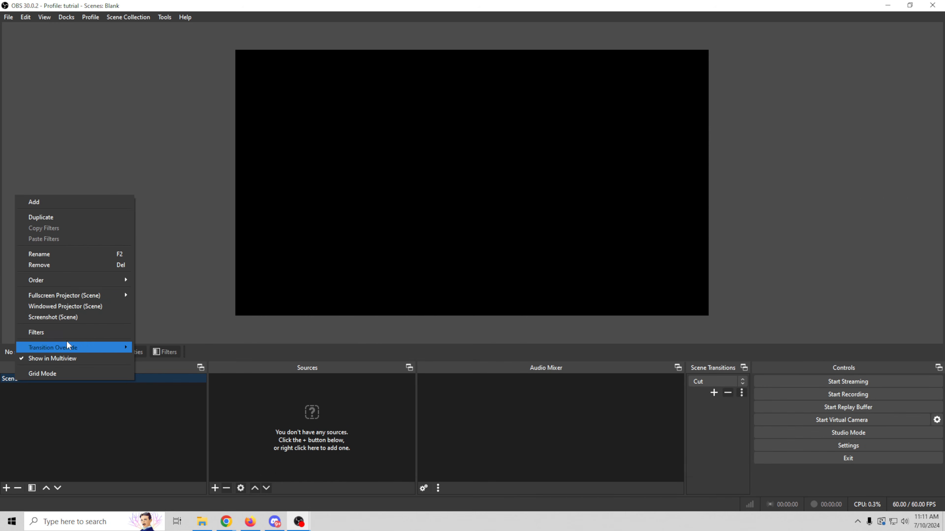
click(62, 257)
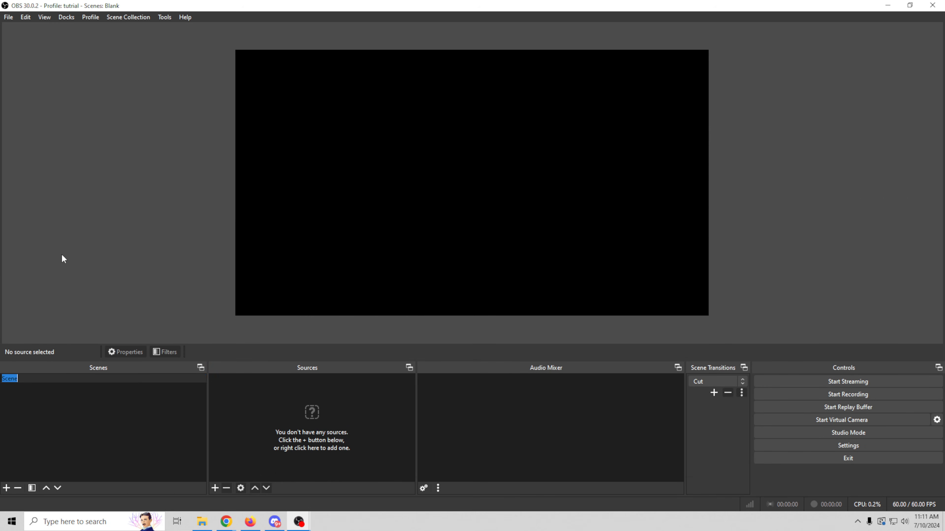
text(Starting soon)
key(Return)
- Add the starting soon MP4 from the Fiverr cheap Delivery 1 folder as a source in the Starting soon scene
click(203, 522)
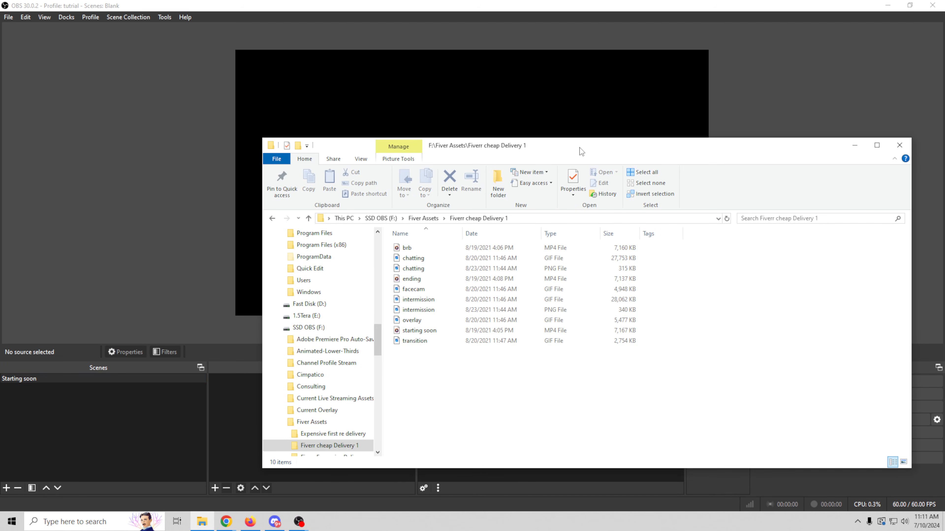
drag(586, 142, 686, 204)
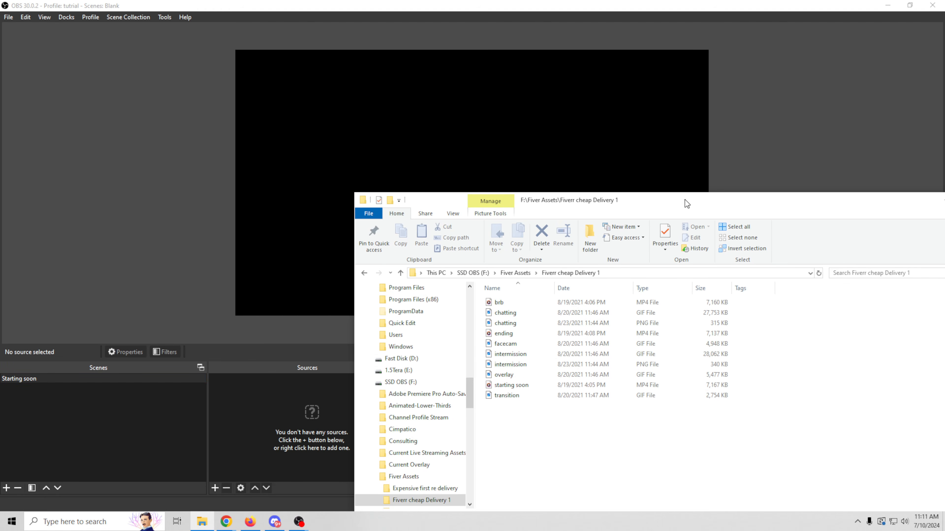
click(512, 389)
drag(509, 389, 327, 160)
drag(832, 202, 729, 102)
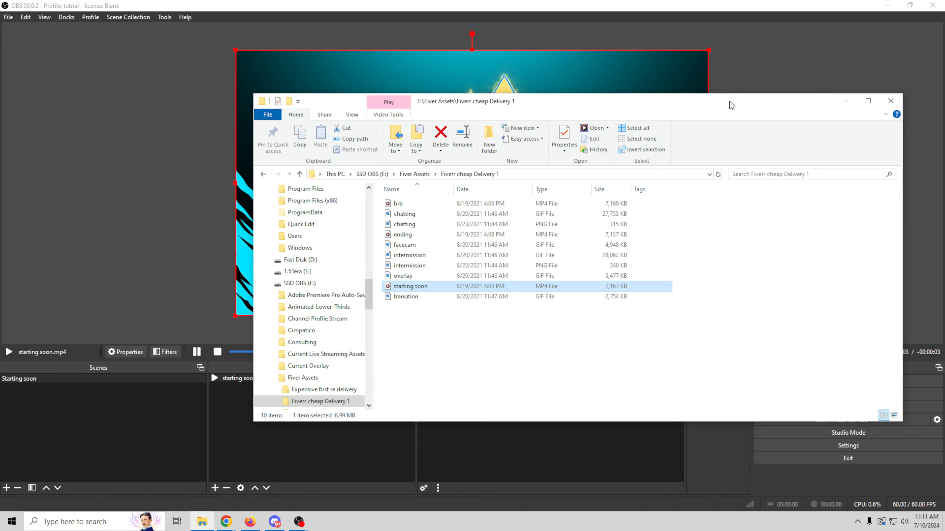
- Duplicate the Starting soon scene, keeping the suggested name "Starting soon 2"
right_click(76, 378)
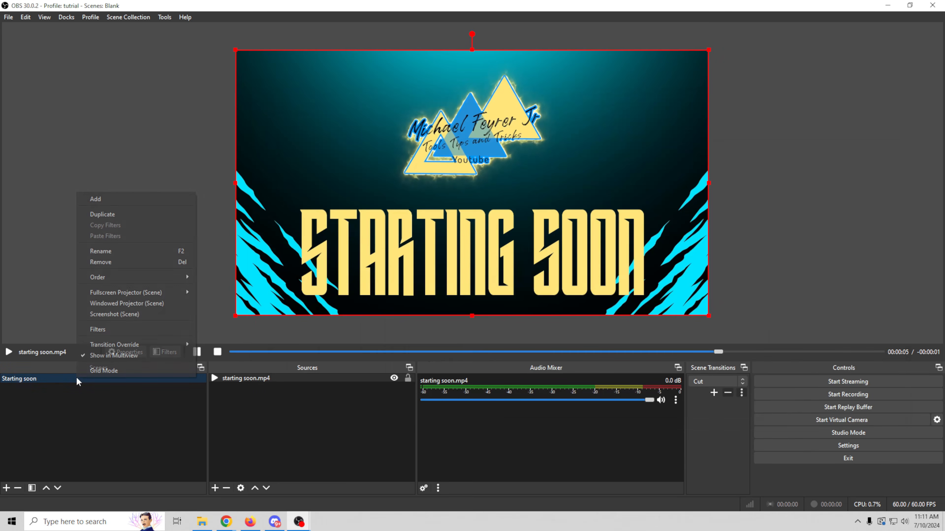
click(128, 214)
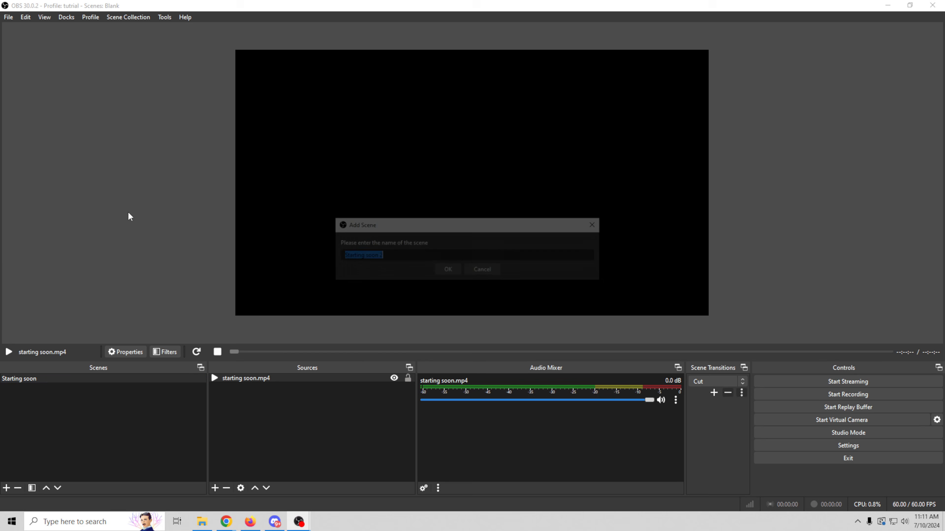
click(445, 268)
- Enable looping for the starting soon.mp4 source in the Starting soon scene
click(39, 379)
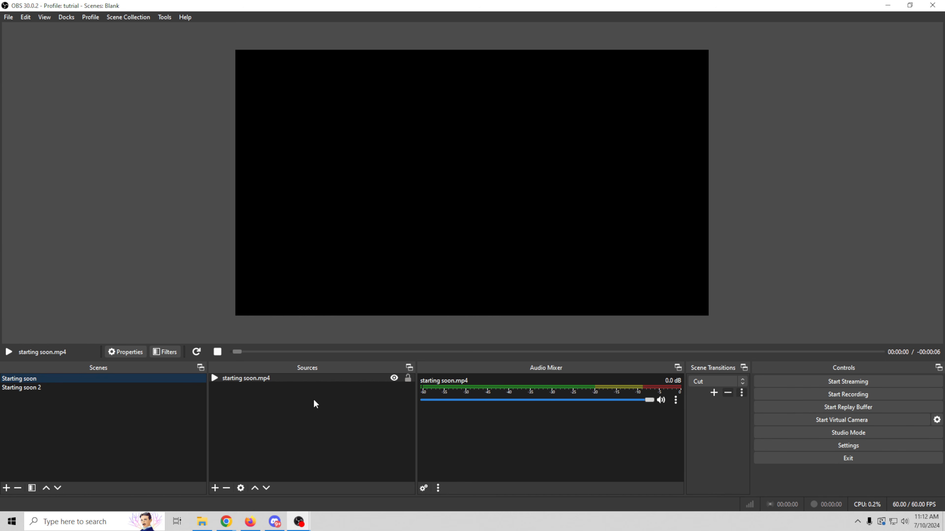
right_click(245, 379)
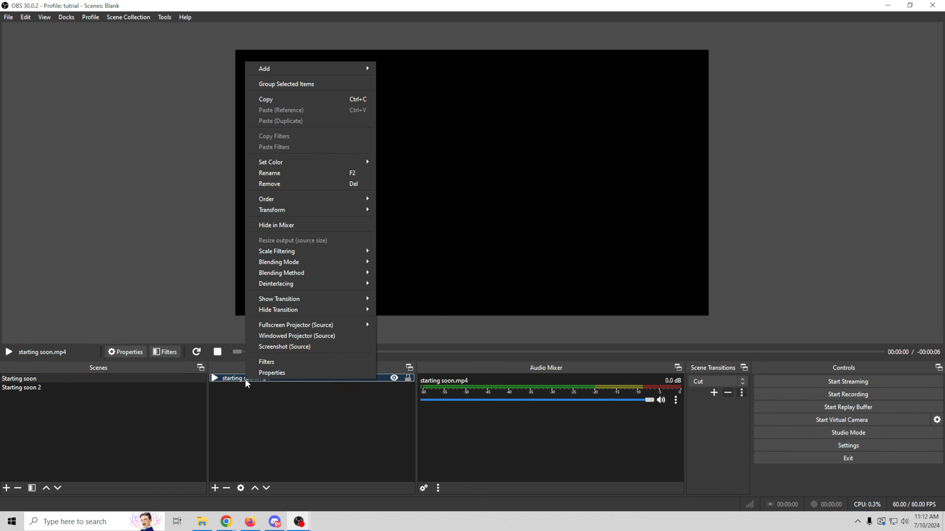
click(267, 374)
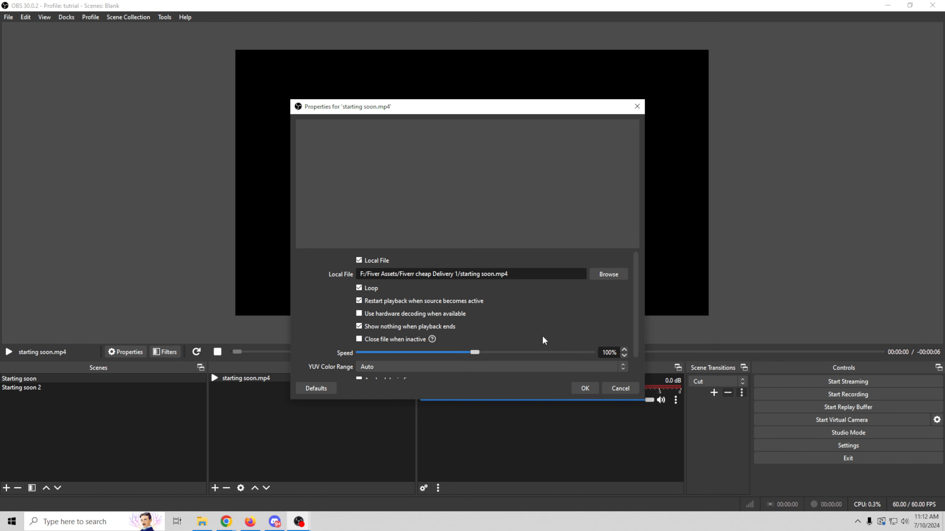
click(585, 388)
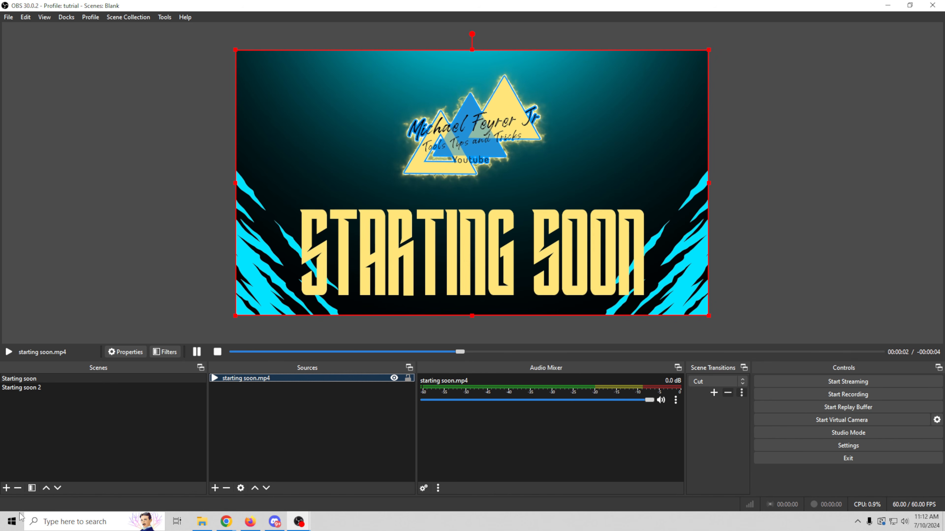
- Rename the duplicated scene "Starting soon 2" as "BRB"
right_click(21, 389)
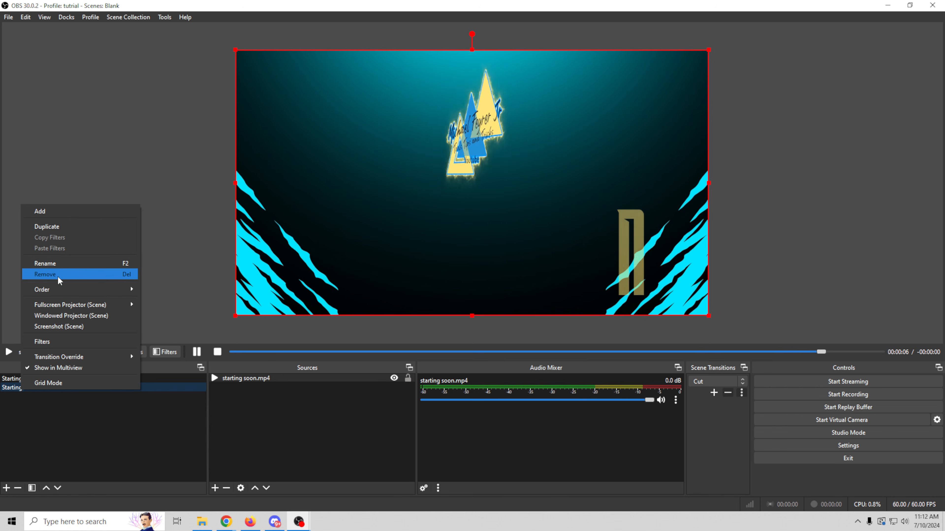
click(60, 265)
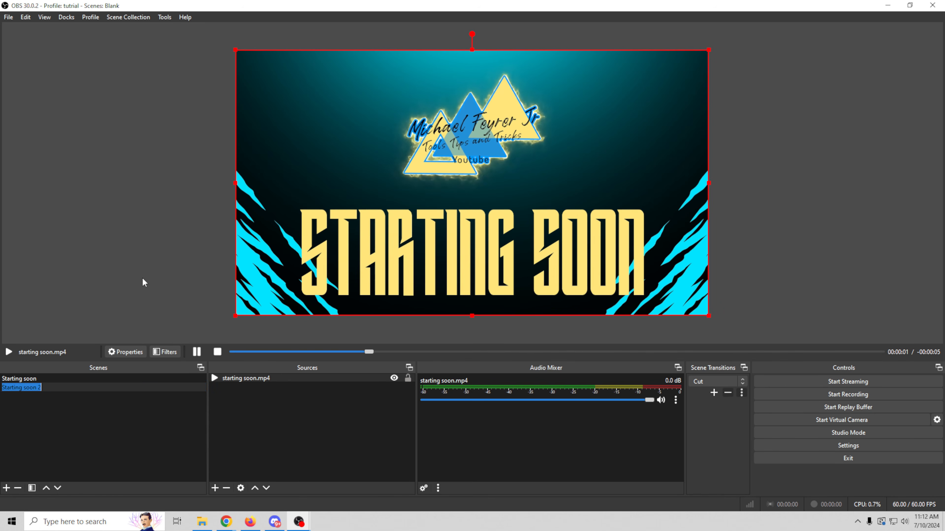
text(BRB)
key(Return)
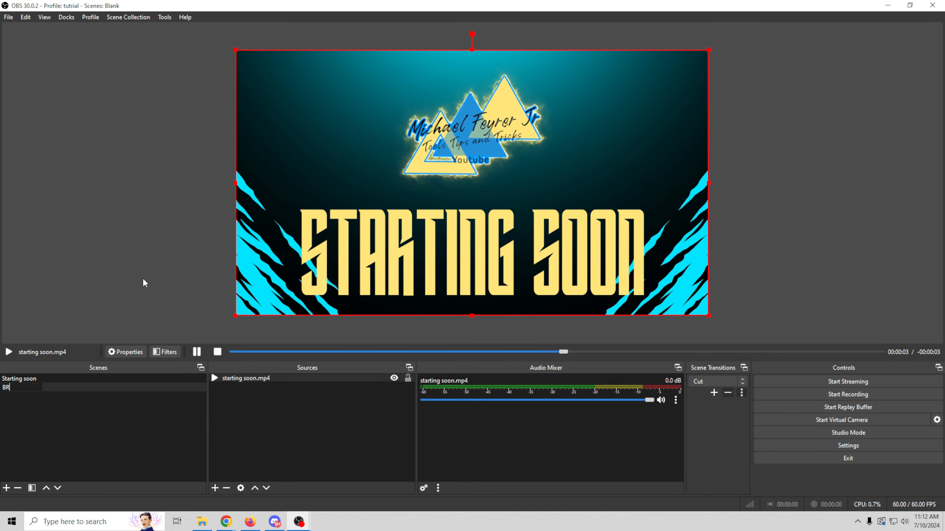
- Remove the starting soon.mp4 source from the BRB scene
click(231, 378)
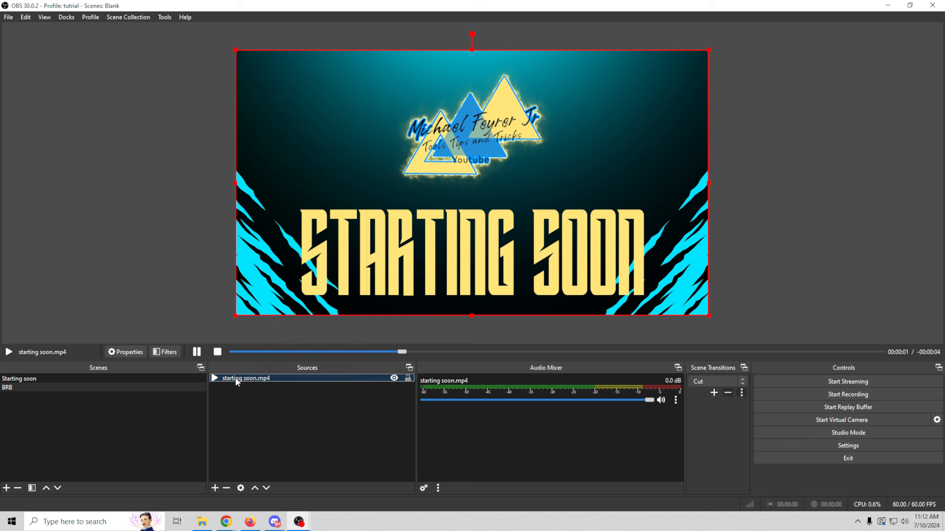
right_click(235, 378)
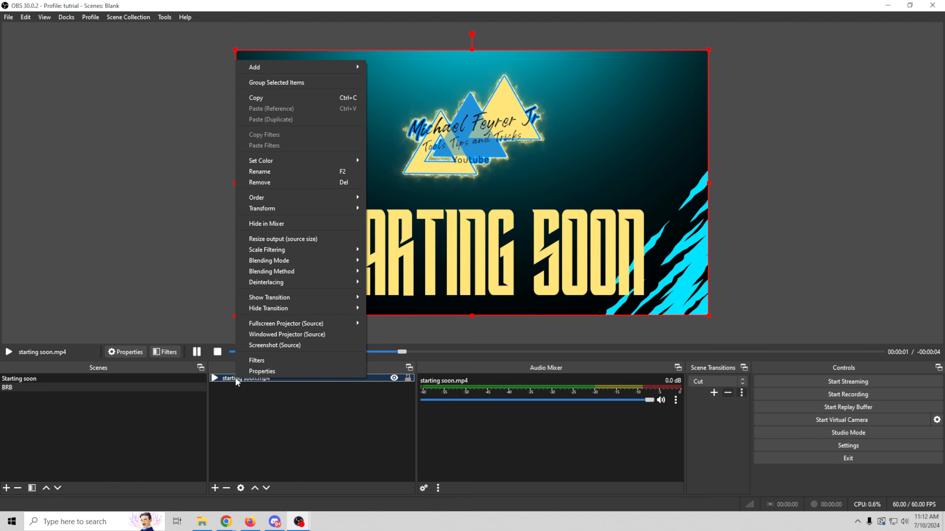
click(273, 178)
click(505, 268)
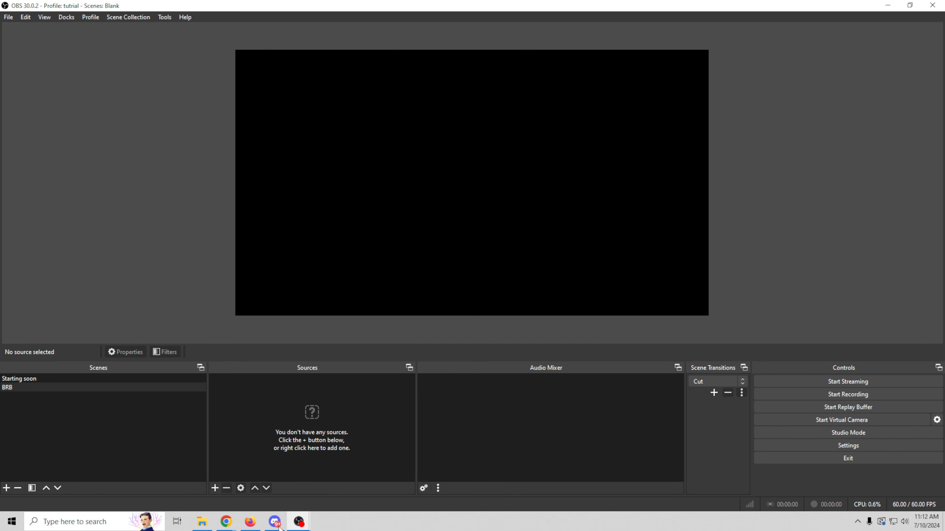
- Add the brb MP4 from the Fiverr cheap Delivery 1 folder as a source in the BRB scene
click(205, 522)
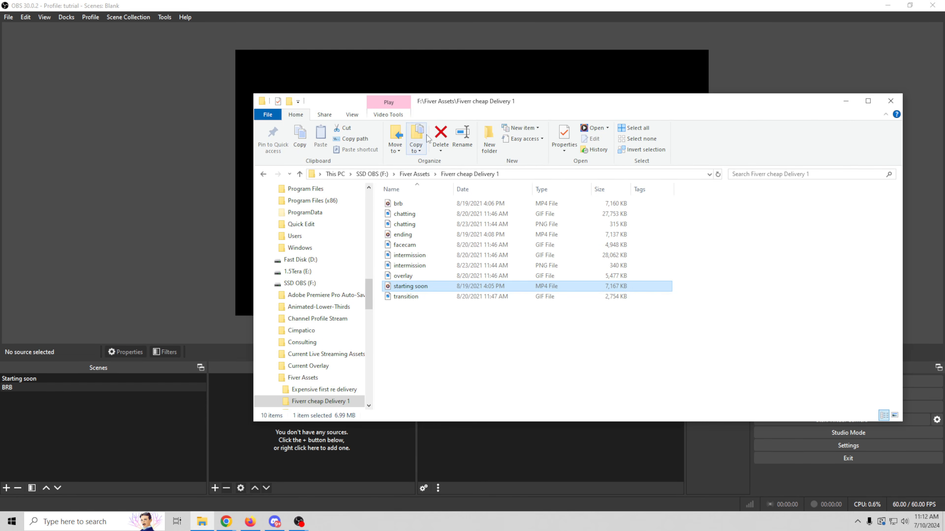
drag(398, 204, 442, 86)
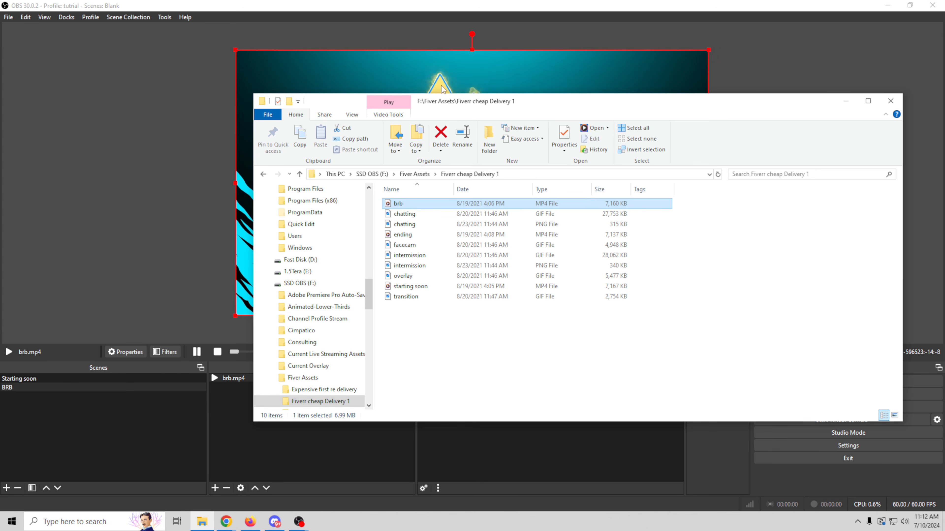
click(196, 97)
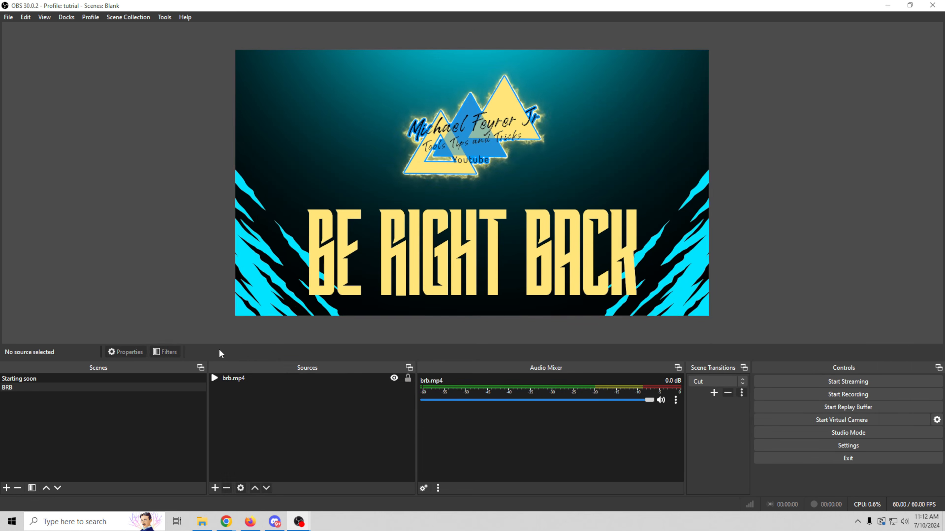
- Enable looping for the brb.mp4 source
right_click(243, 377)
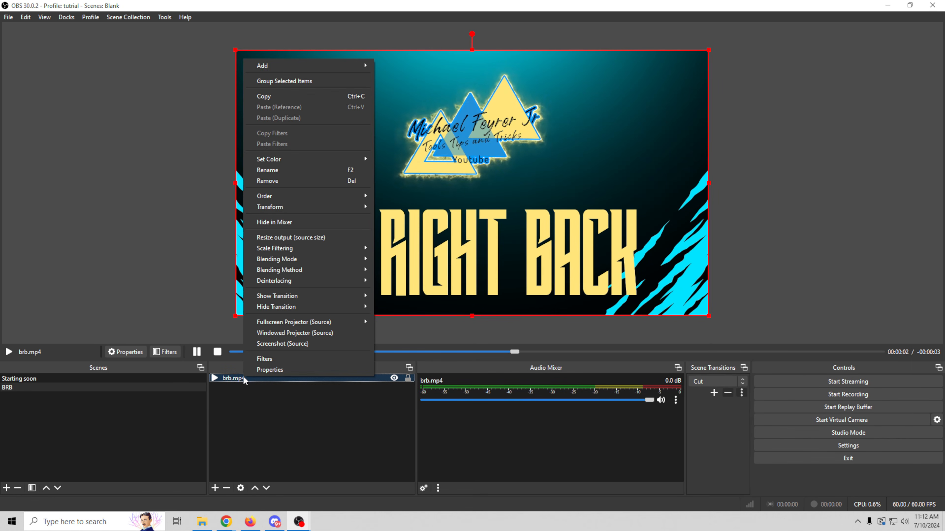
click(279, 370)
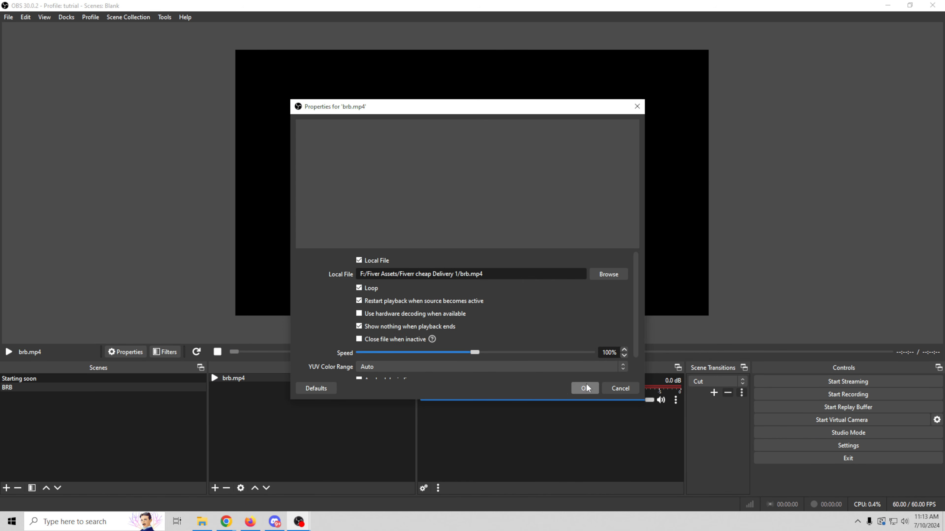
click(630, 392)
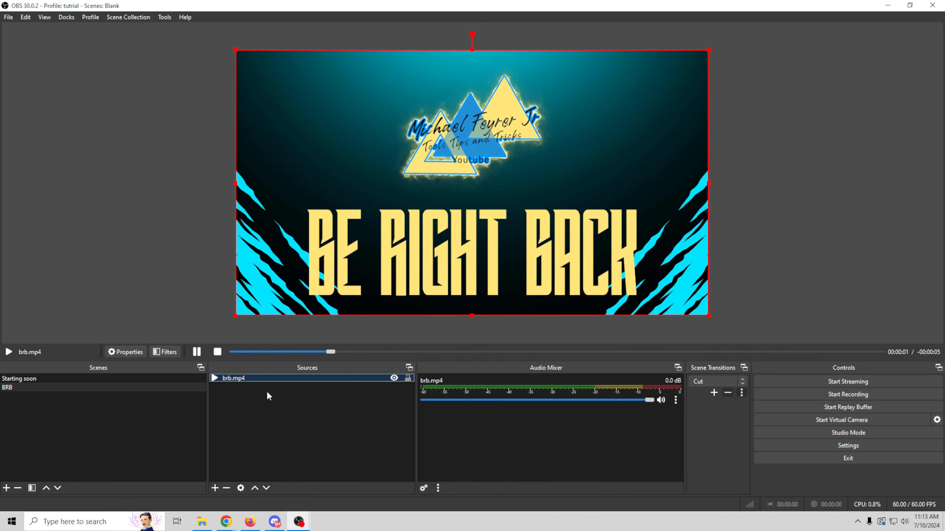
- Add a new scene named "Game"
click(201, 522)
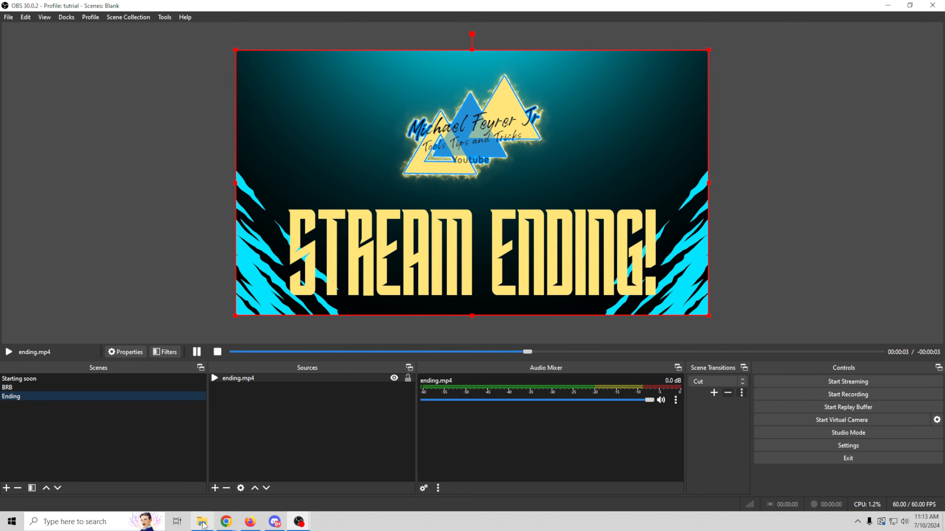
click(6, 488)
text(Game)
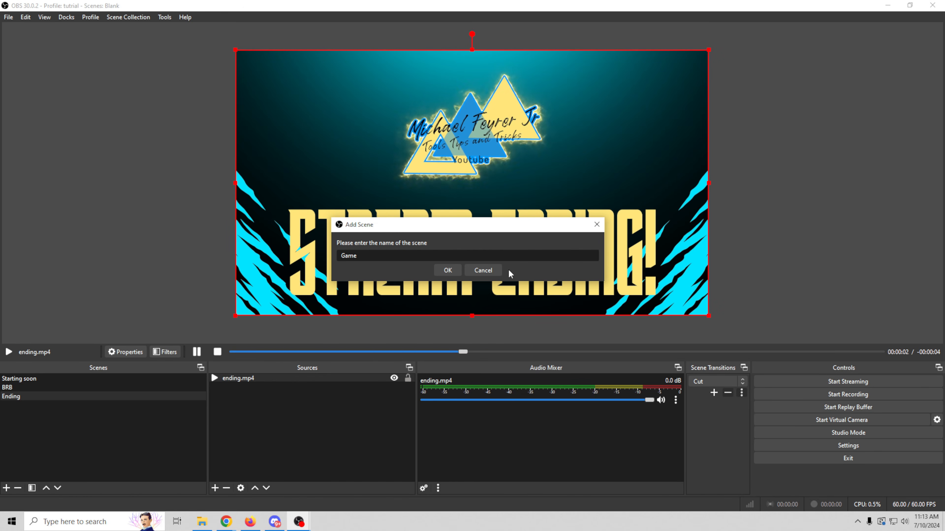
click(447, 270)
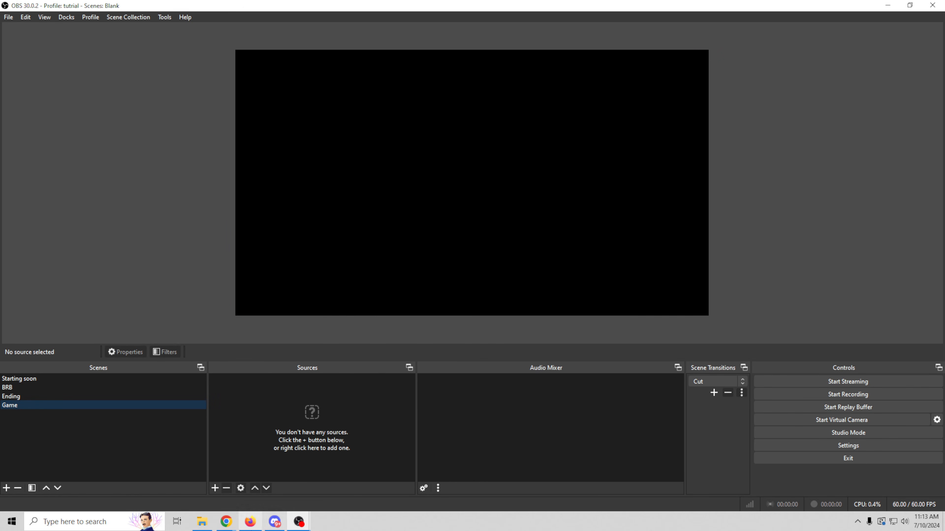
- Add the facecam and overlay GIFs from the Fiverr cheap Delivery 1 folder as sources in the Game scene
click(202, 522)
drag(634, 102, 658, 182)
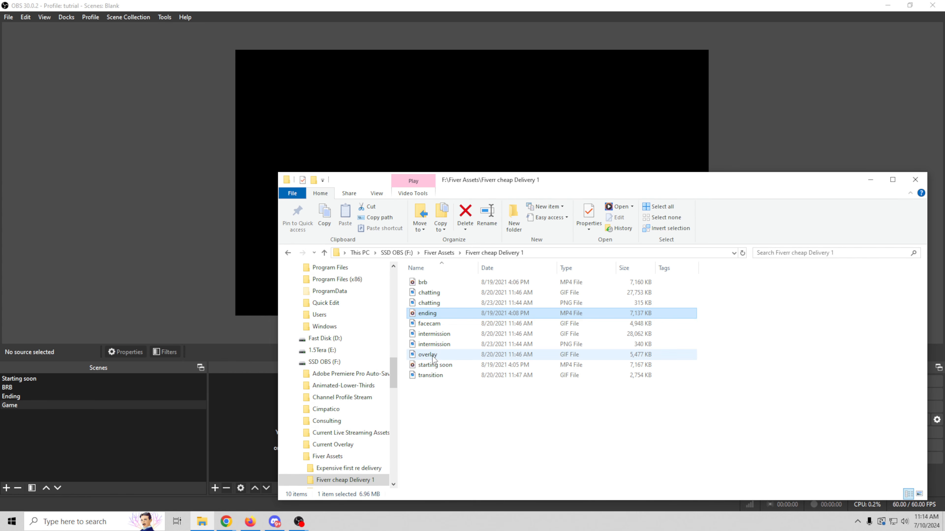
drag(436, 323, 430, 135)
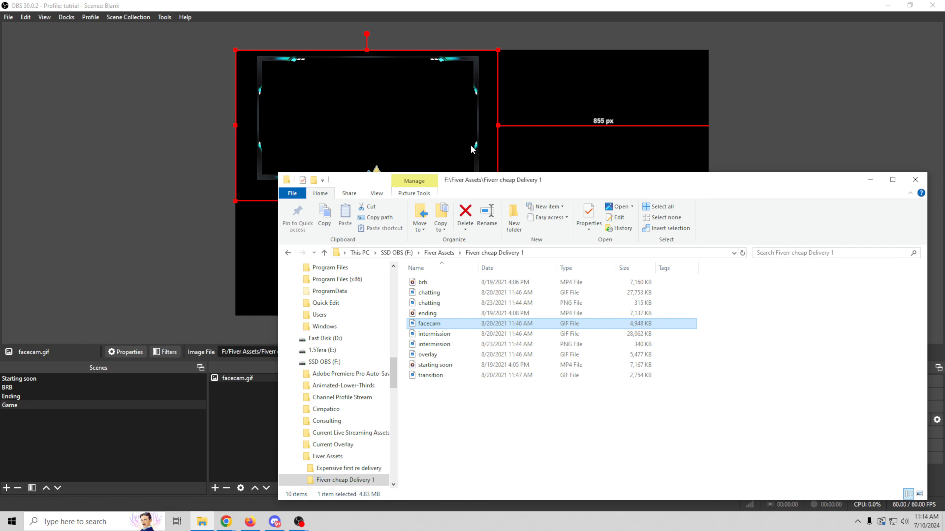
drag(432, 356, 615, 98)
- Move the facecam frame to the canvas's lower-left corner and shrink it until it is about 1527 px from the canvas's right edge
click(372, 162)
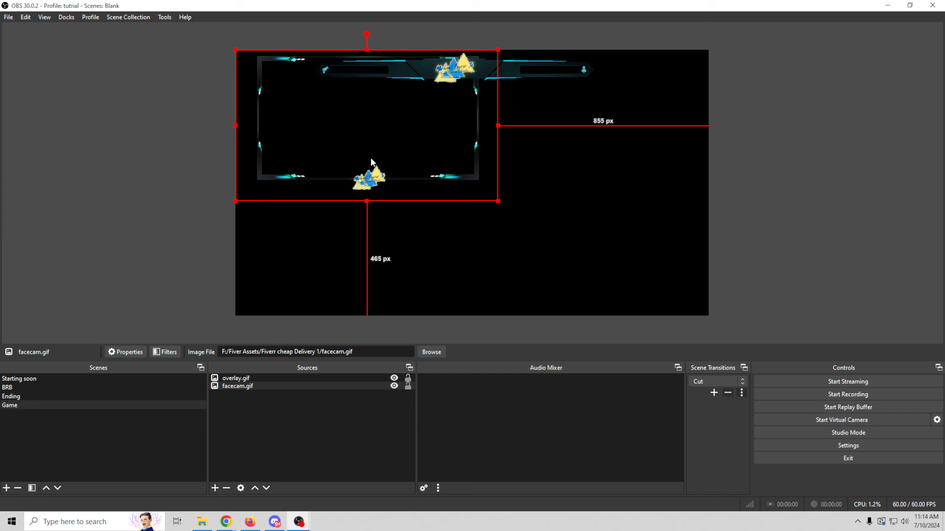
drag(367, 161, 366, 276)
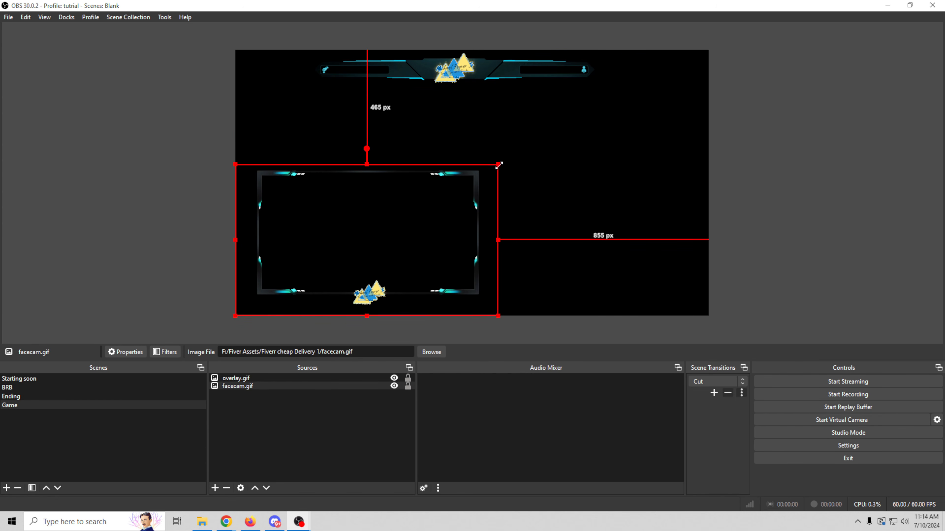
drag(498, 164, 333, 312)
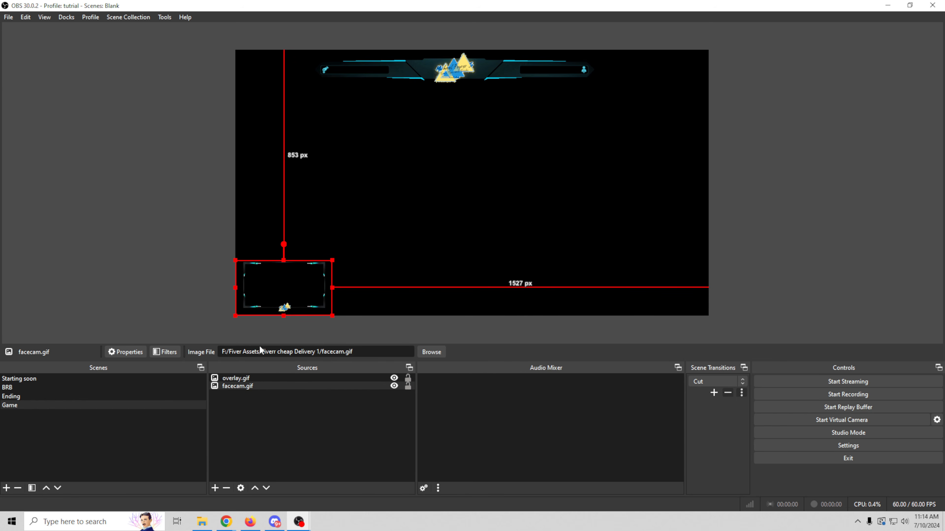
- Add a Video Capture Device source named "cam" to the Game scene
click(214, 489)
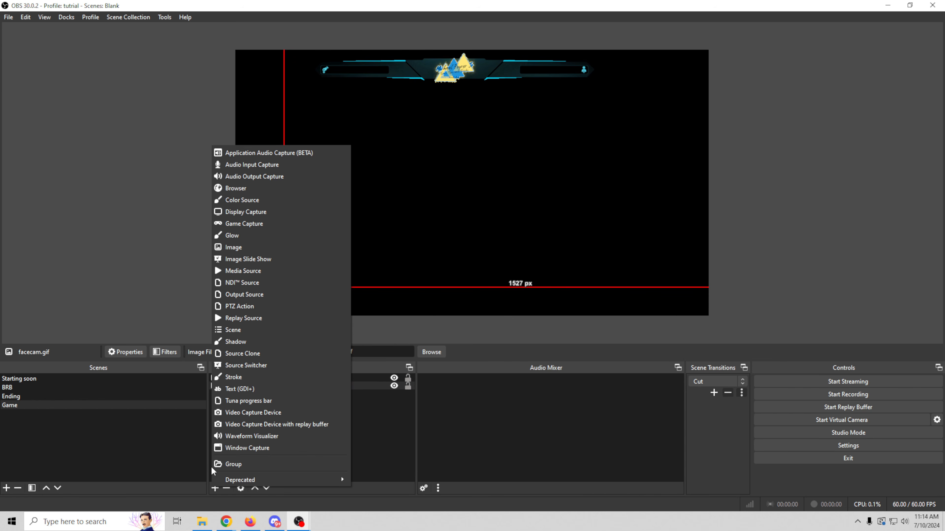
click(266, 412)
text(cam)
key(Return)
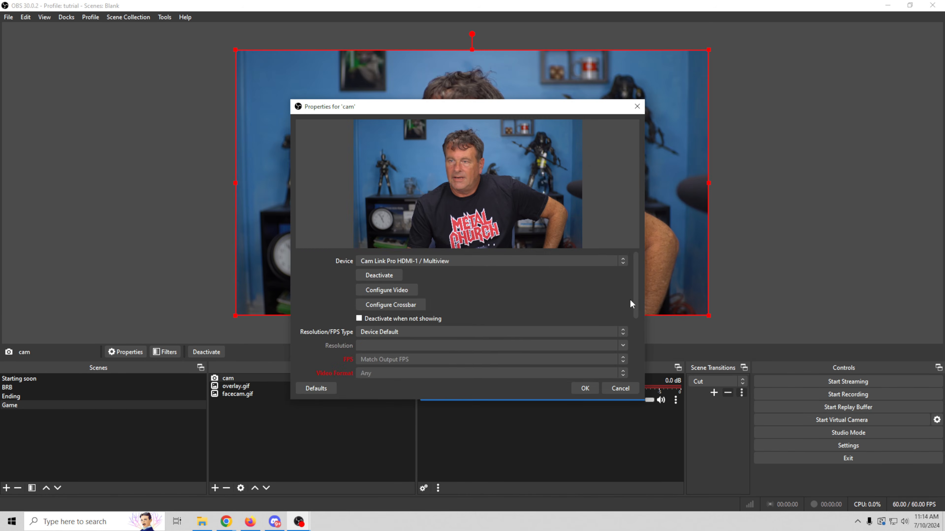
- Set the cam source to use the custom audio device Cam Link Pro Audio-1
drag(635, 300, 637, 367)
click(359, 371)
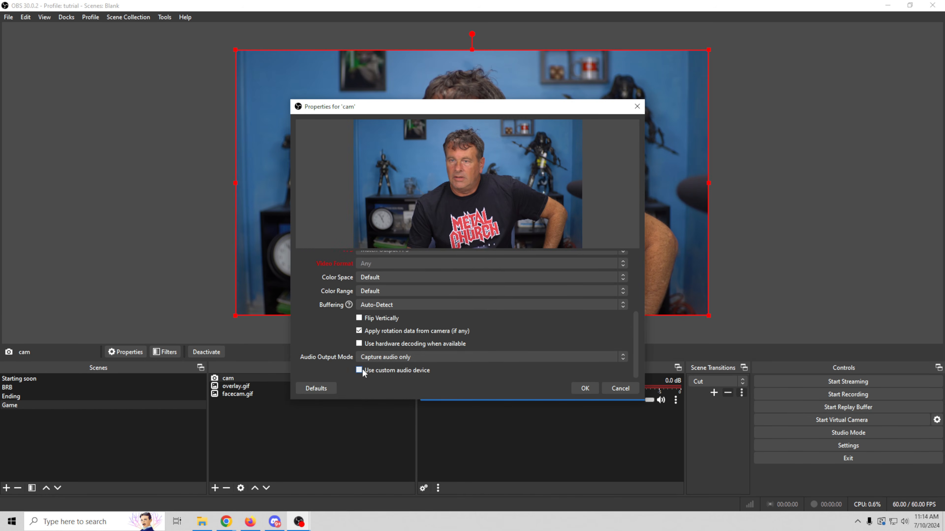
scroll(336, 354, down, 5)
click(408, 373)
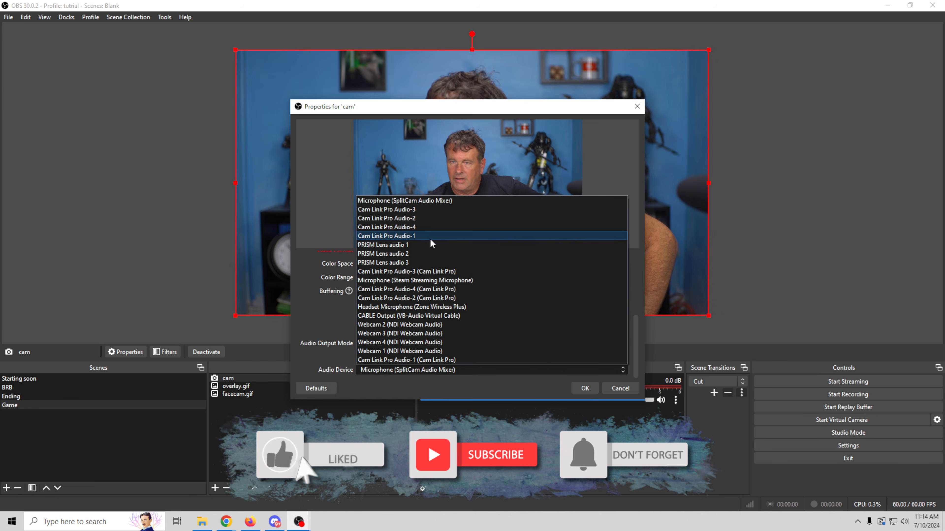
click(430, 236)
click(585, 388)
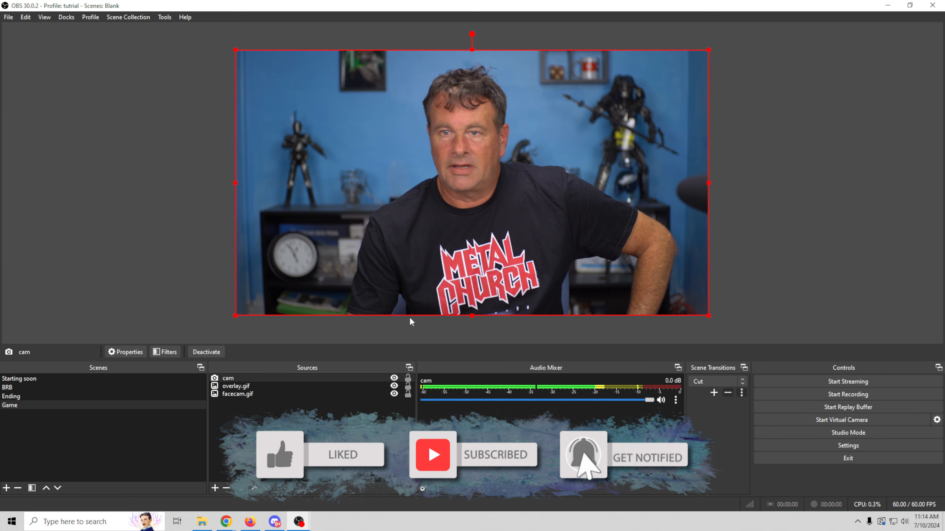
- Shrink the cam feed, layer it beneath facecam.gif, and fit it inside the facecam frame at the canvas's lower-left corner
drag(707, 50, 300, 287)
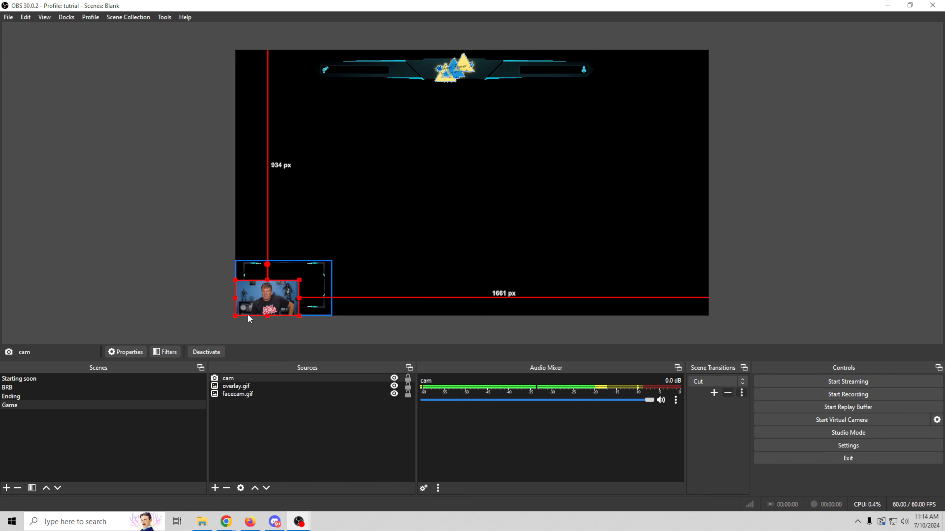
drag(232, 394, 252, 382)
click(268, 297)
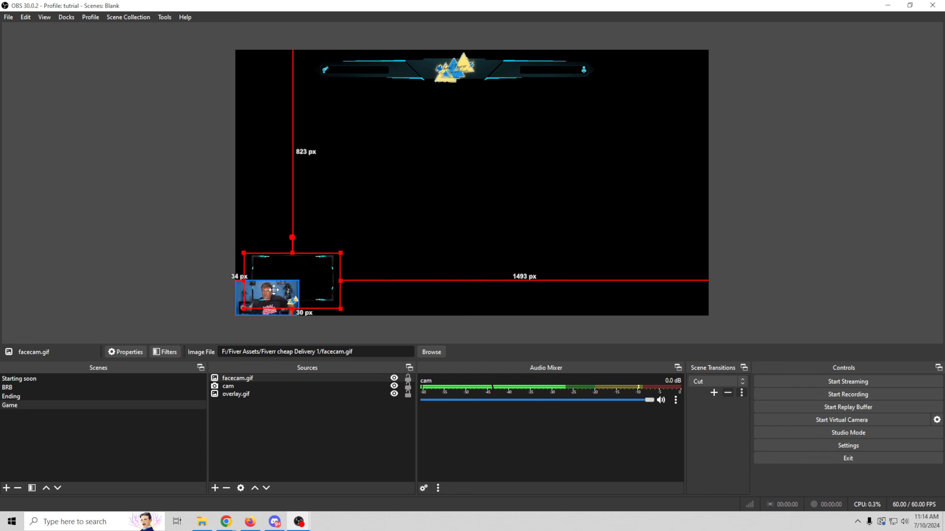
click(265, 296)
click(358, 308)
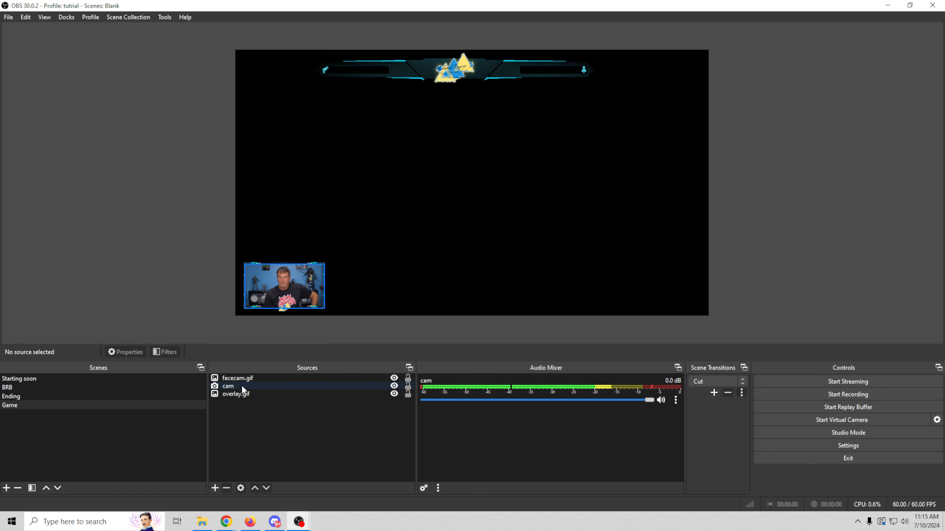
- Group the facecam.gif and cam sources and name the group "caera"
click(247, 379)
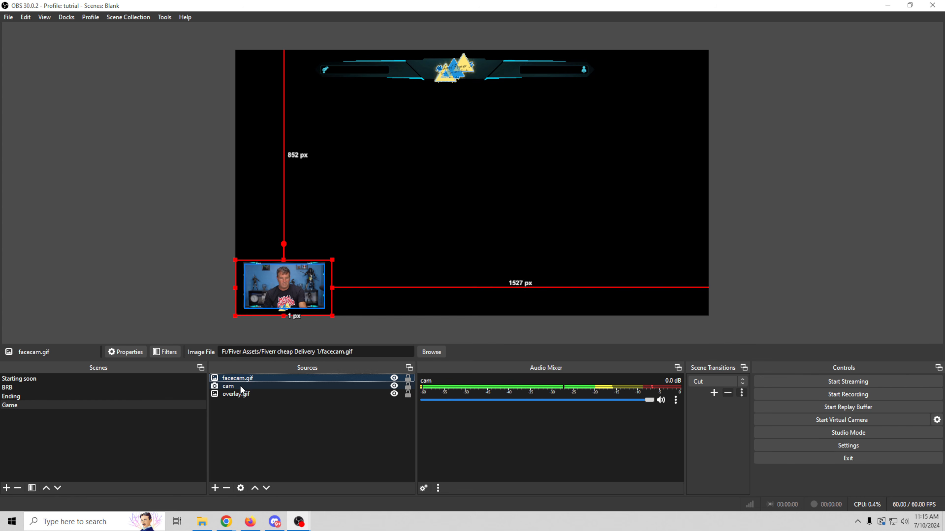
ctrl+click(240, 385)
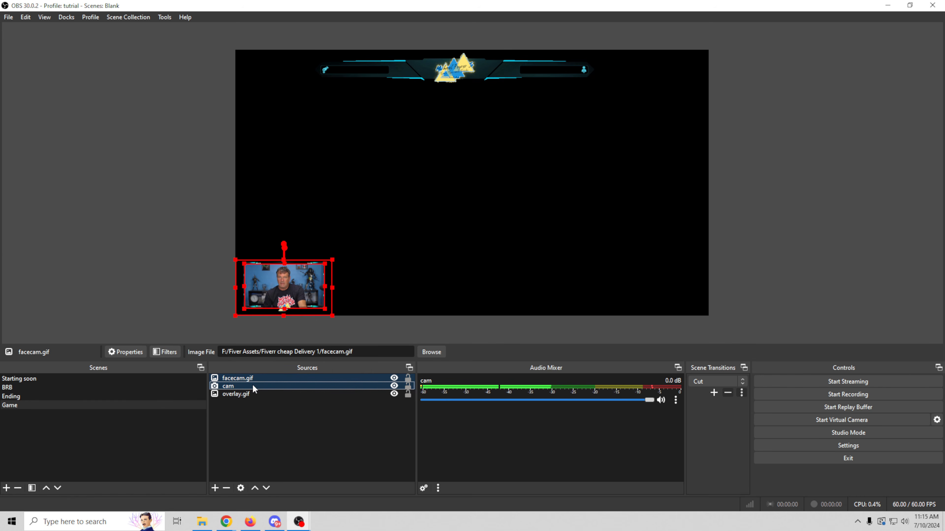
right_click(241, 387)
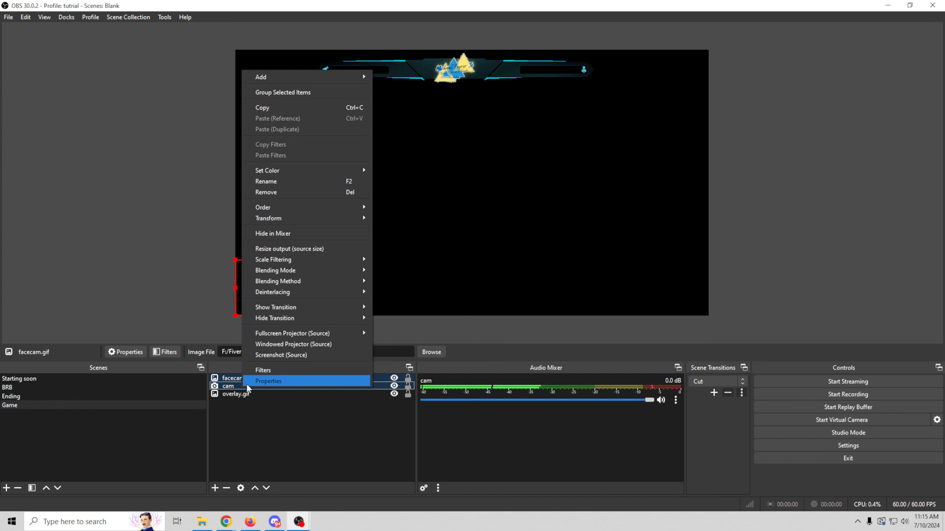
click(283, 92)
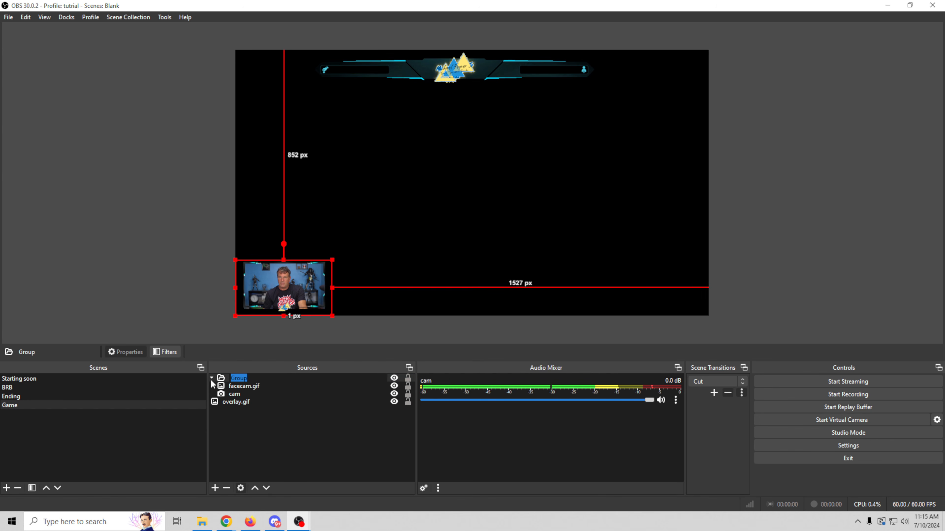
text(caer)
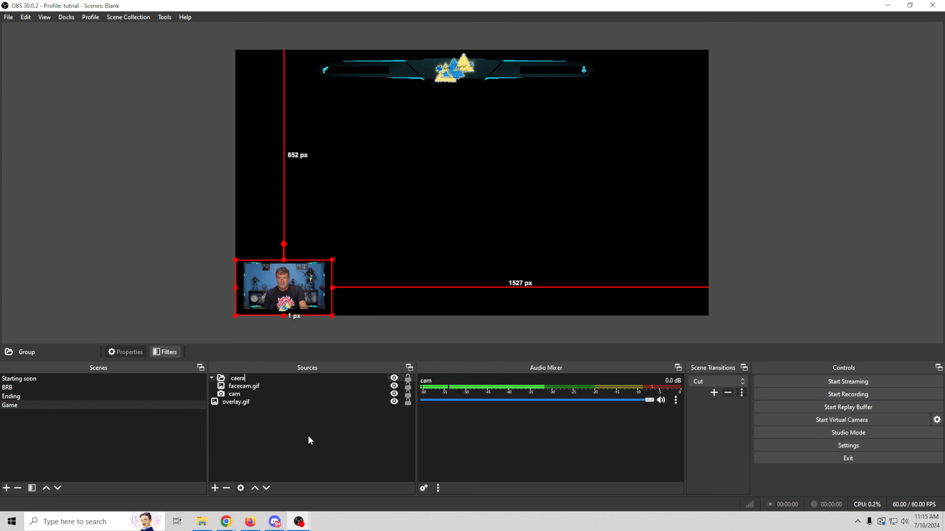
text(a)
click(290, 433)
- Move and scale the caera group, leaving it in the canvas's lower-left corner about 1371 px from the canvas's right edge
click(232, 379)
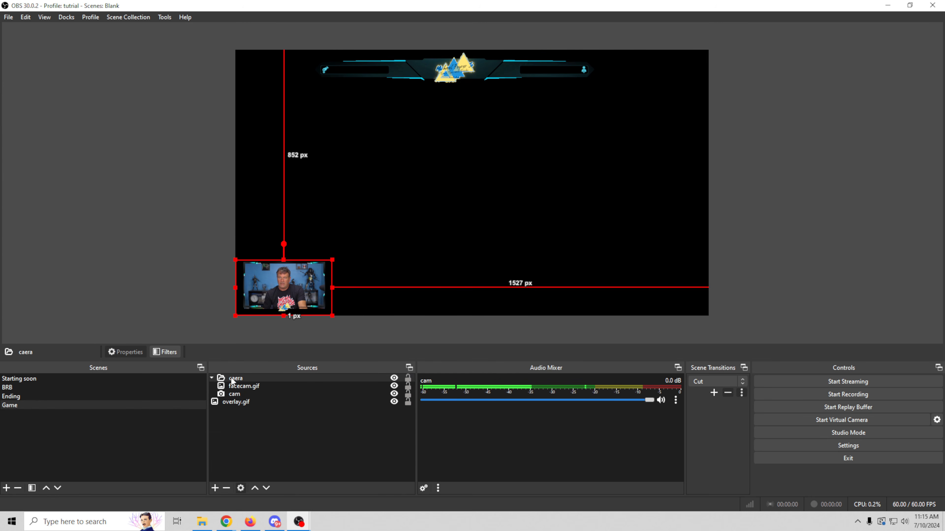
drag(286, 303, 370, 173)
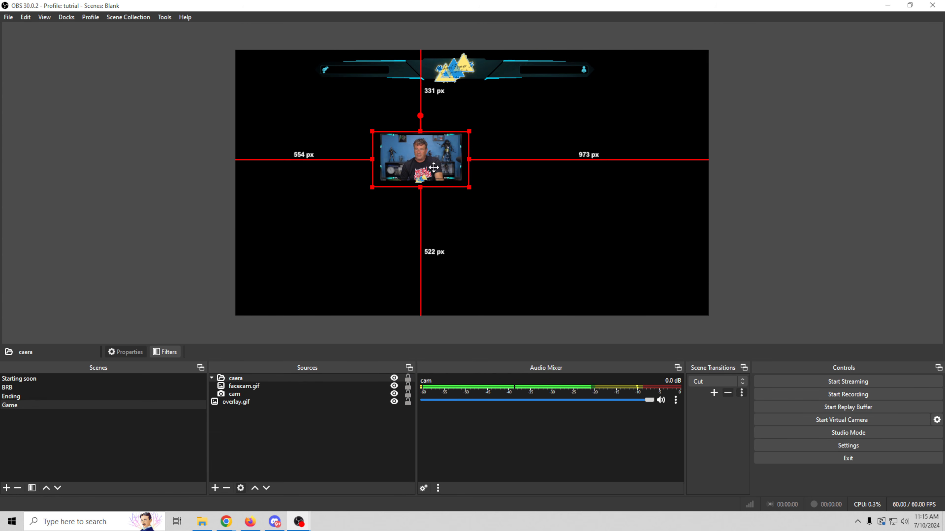
drag(434, 168, 331, 265)
drag(366, 230, 643, 70)
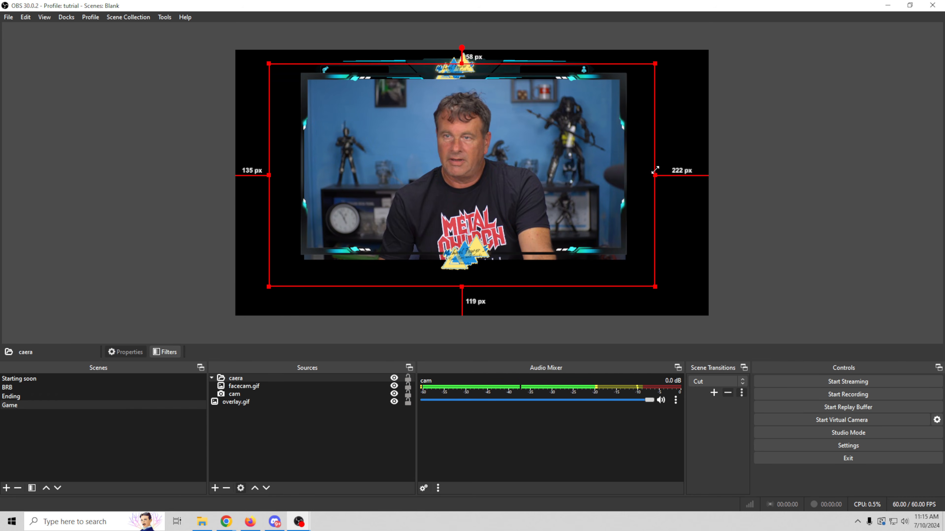
drag(563, 186, 526, 215)
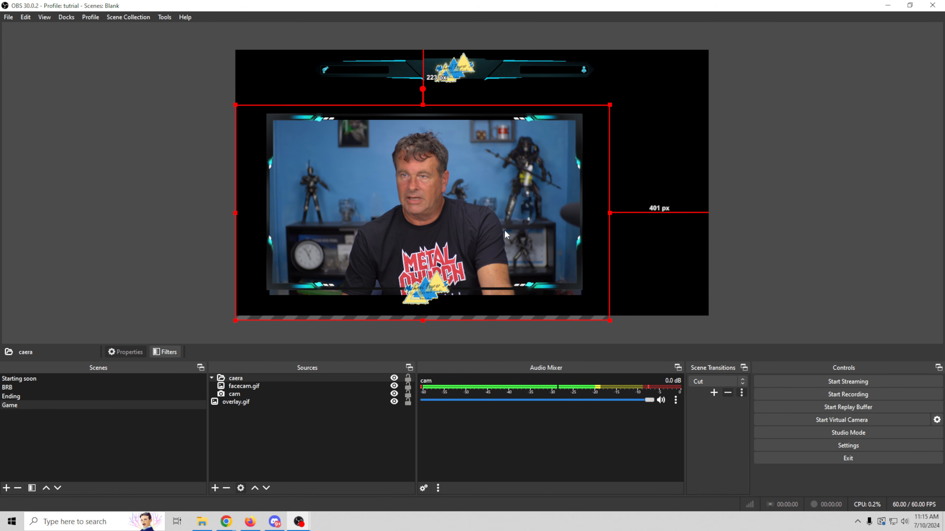
click(239, 394)
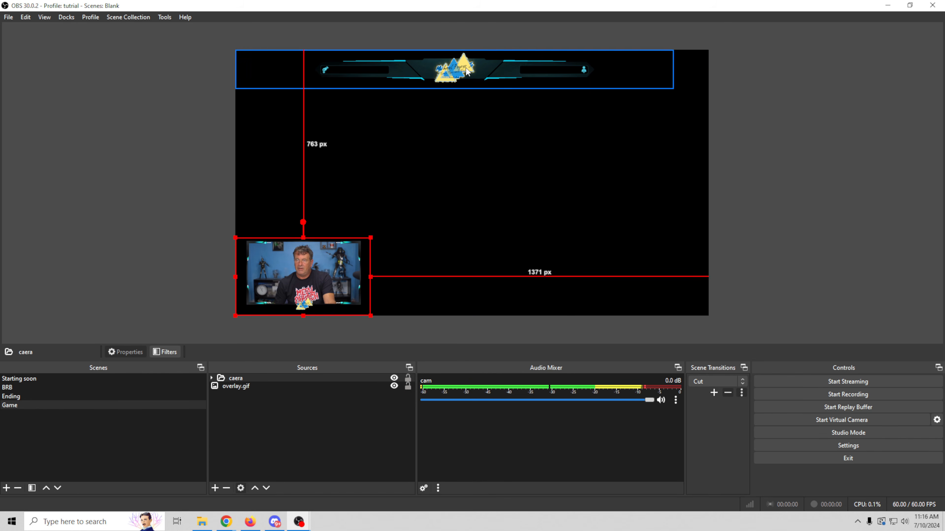
- Align the overlay banner with the canvas's top edge and enlarge it until it is about 848 px from the canvas's bottom edge
mouse_move(466, 68)
mouse_down()
mouse_move(480, 68)
mouse_move(486, 295)
mouse_move(551, 301)
mouse_move(475, 89)
mouse_move(476, 60)
mouse_up()
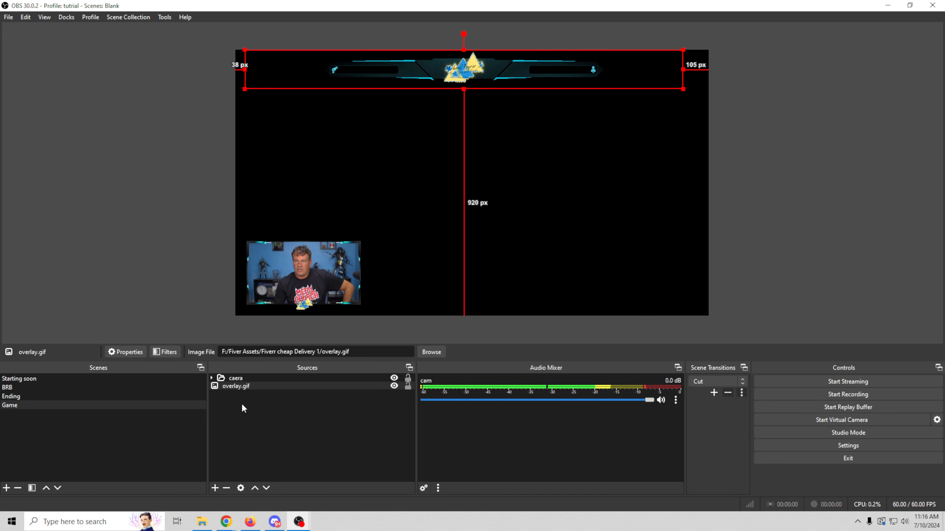
click(300, 431)
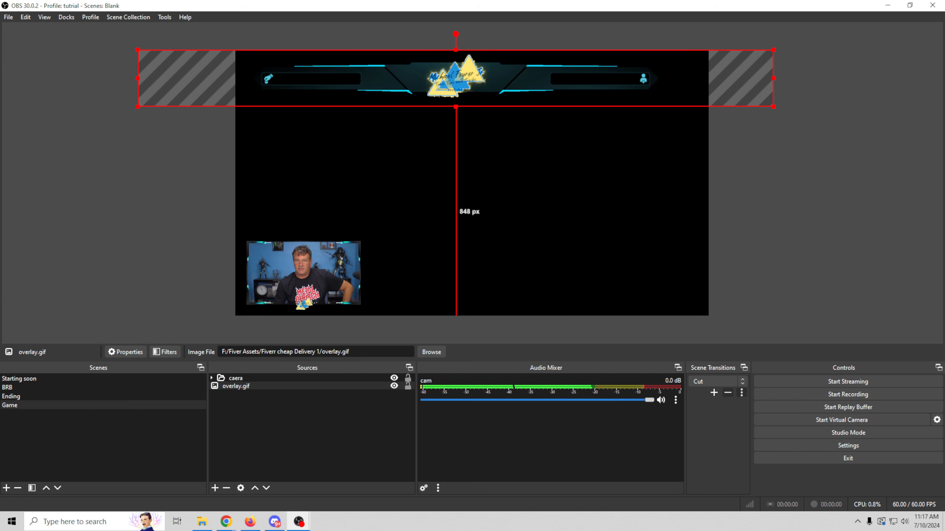
- Add a scene named "Intermission" and add the intermission GIF from the Fiverr cheap Delivery 1 folder as its source
click(7, 488)
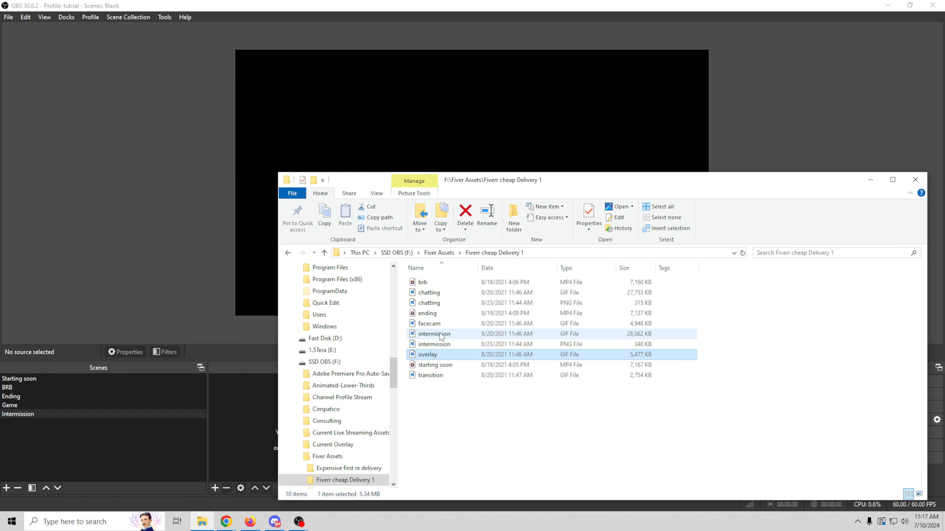
click(426, 337)
drag(425, 337, 440, 144)
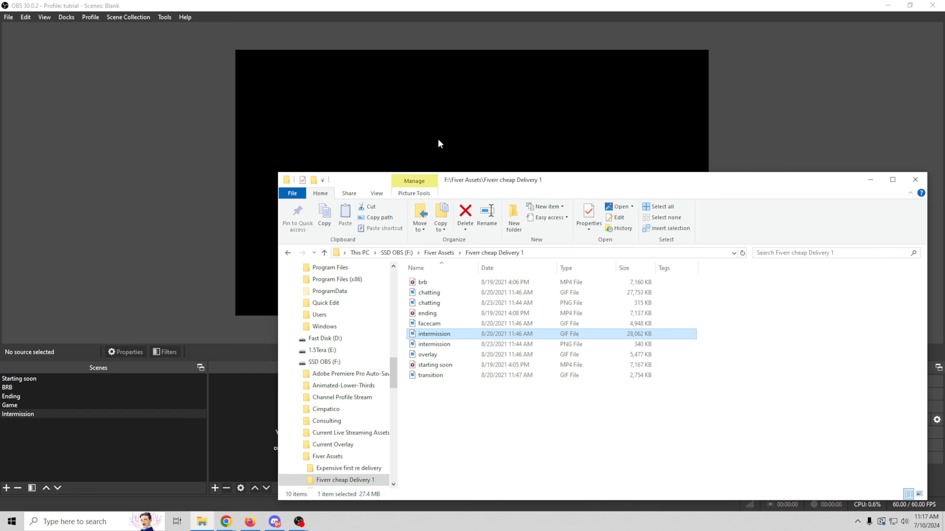
click(869, 183)
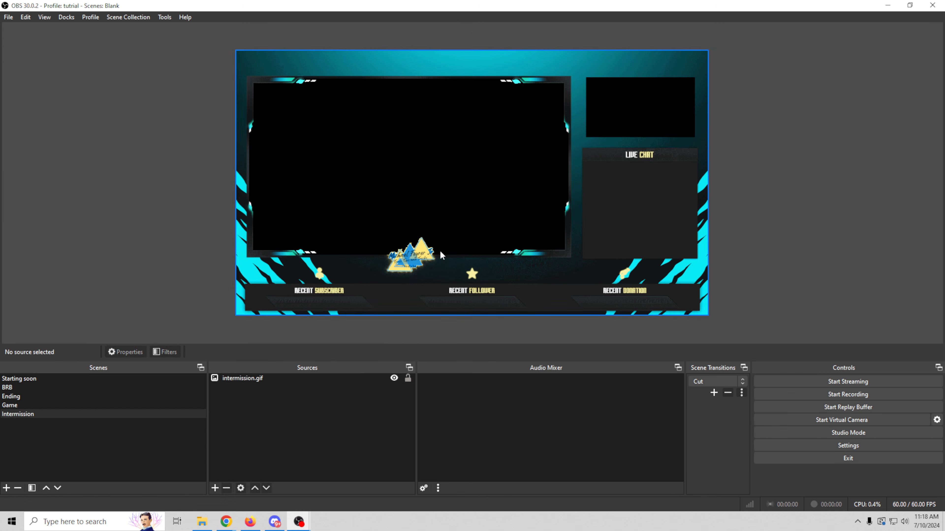
- Add the existing "cam" Video Capture Device as a source in the Intermission scene
click(439, 255)
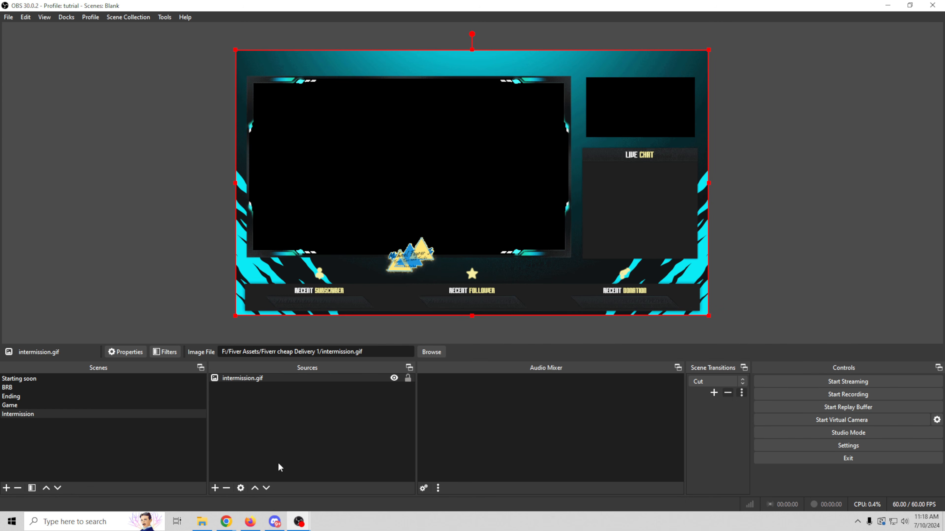
click(215, 489)
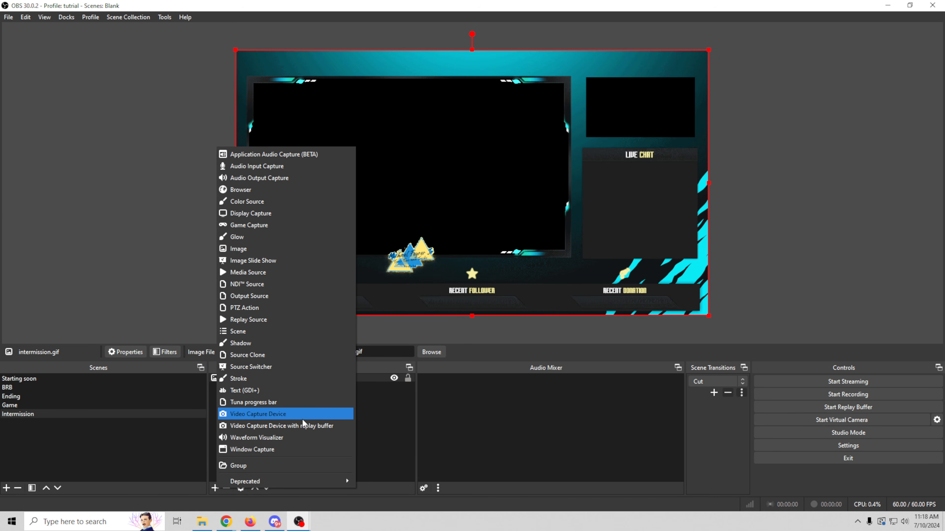
click(282, 415)
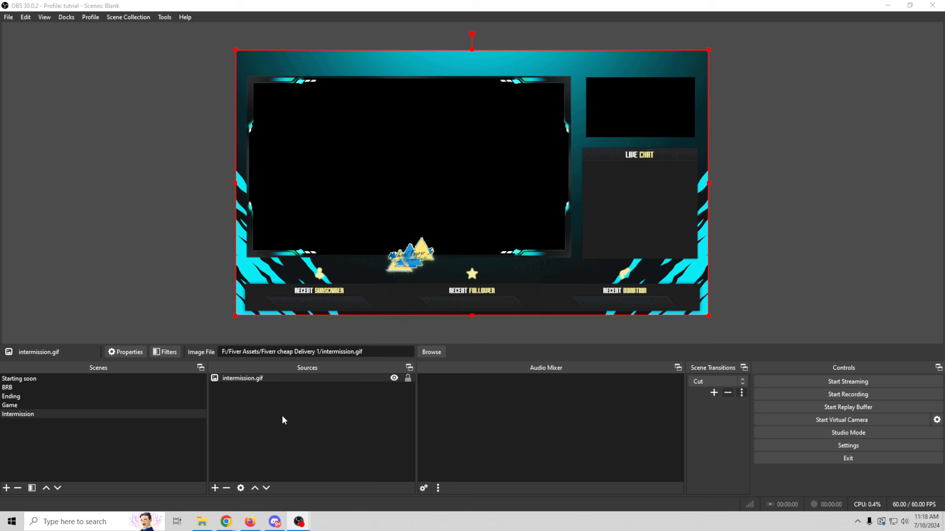
click(390, 218)
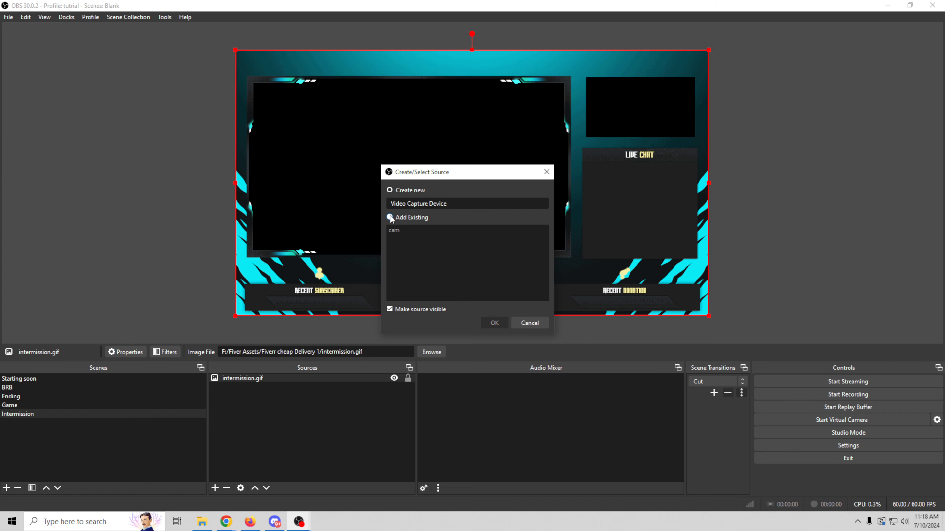
click(389, 231)
click(494, 323)
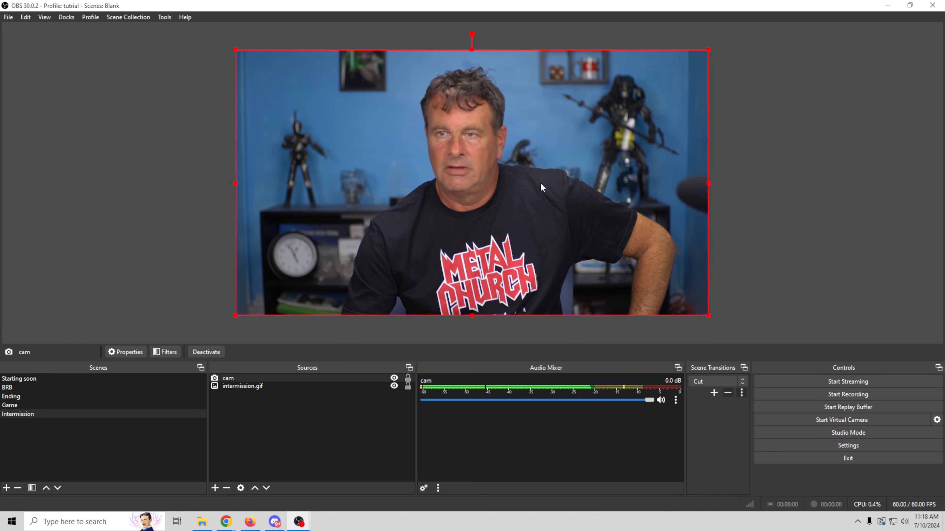
- Shrink the cam feed into the small window above Live Chat, about 92 px from the canvas's top edge, and layer it beneath intermission.gif
drag(240, 317, 322, 267)
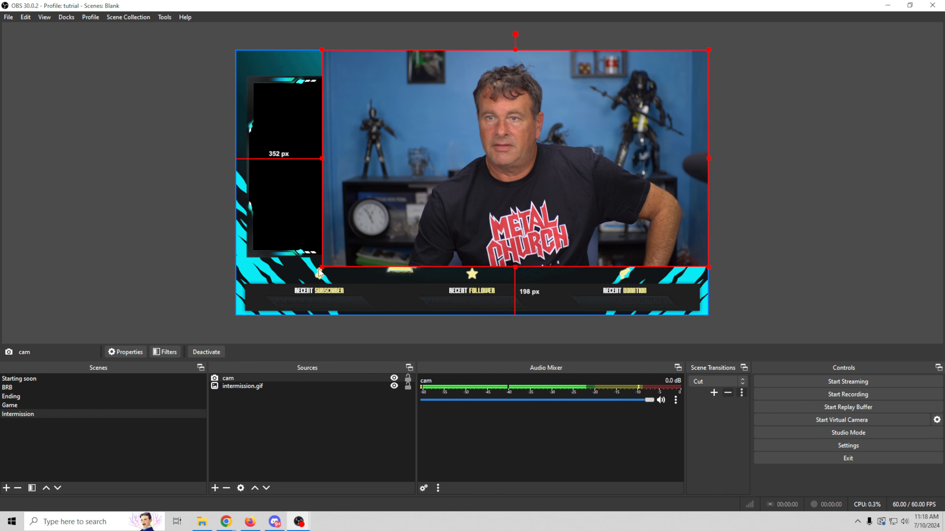
drag(320, 268, 672, 119)
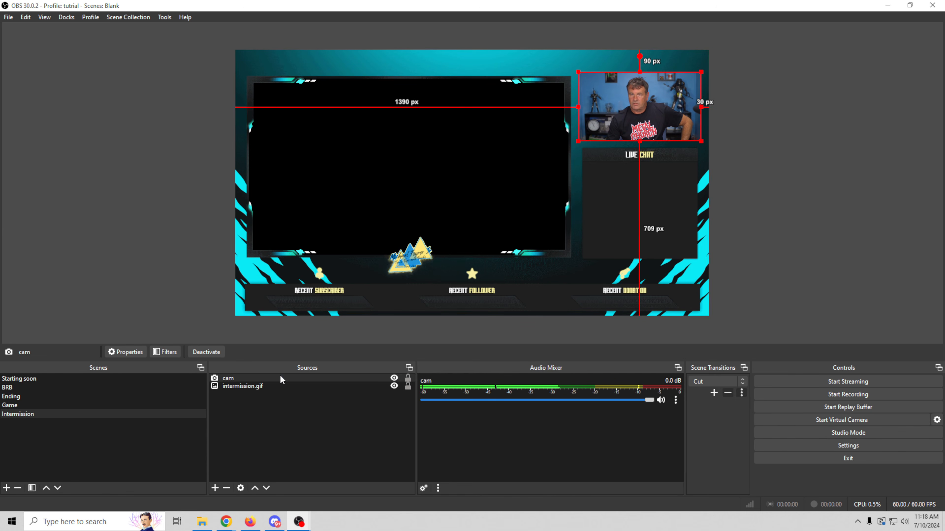
drag(279, 377, 276, 397)
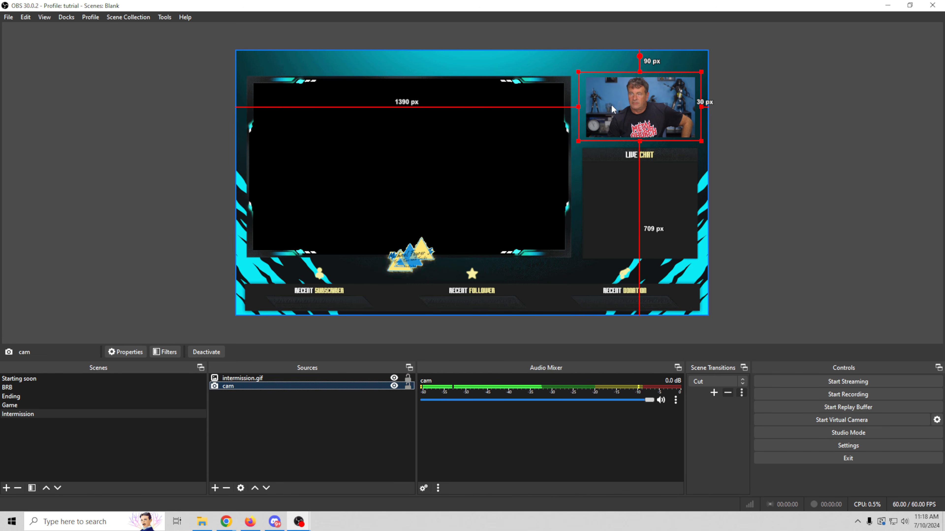
drag(637, 96, 638, 97)
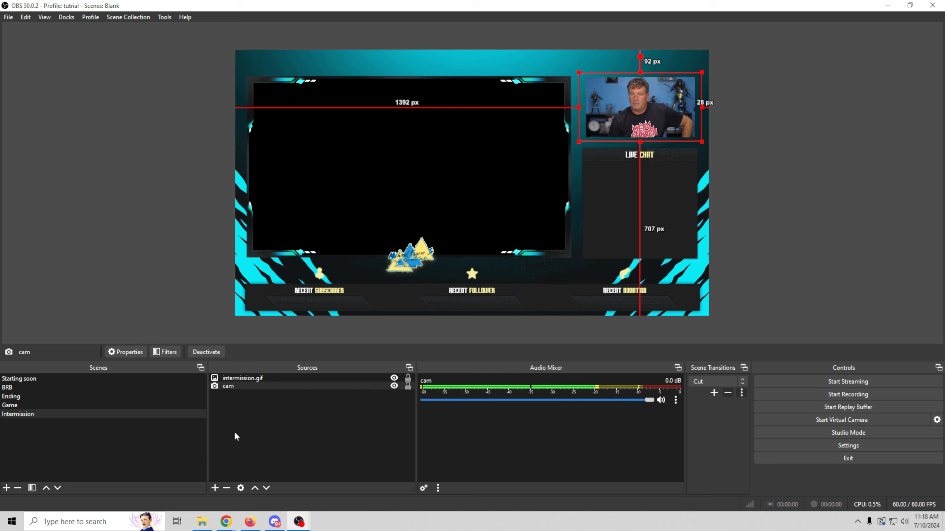
- Add a Media Source named "Game footage" to the Intermission scene and load the local gameplay video into it
click(215, 488)
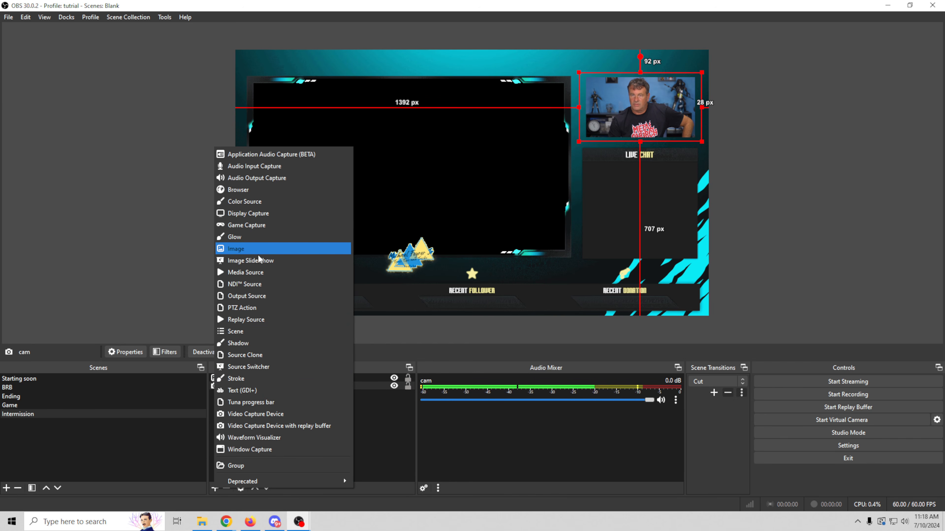
click(249, 272)
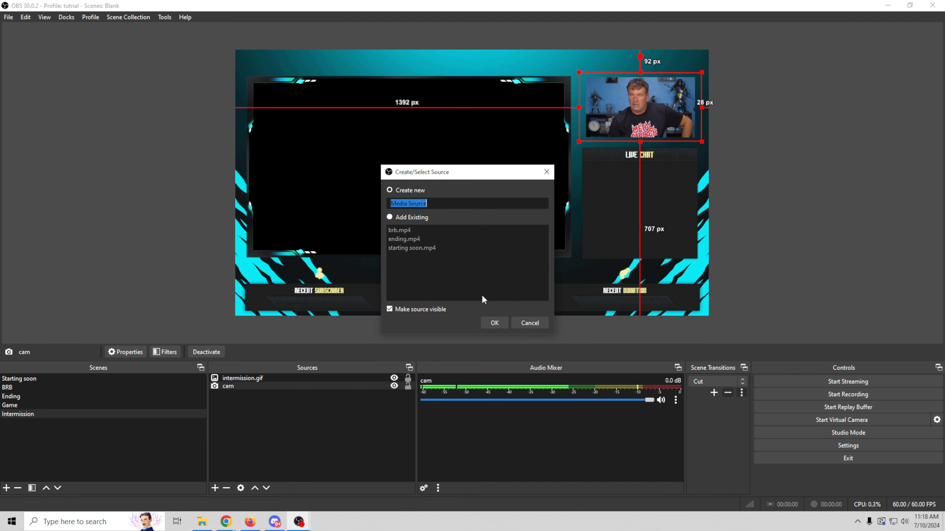
text(Game)
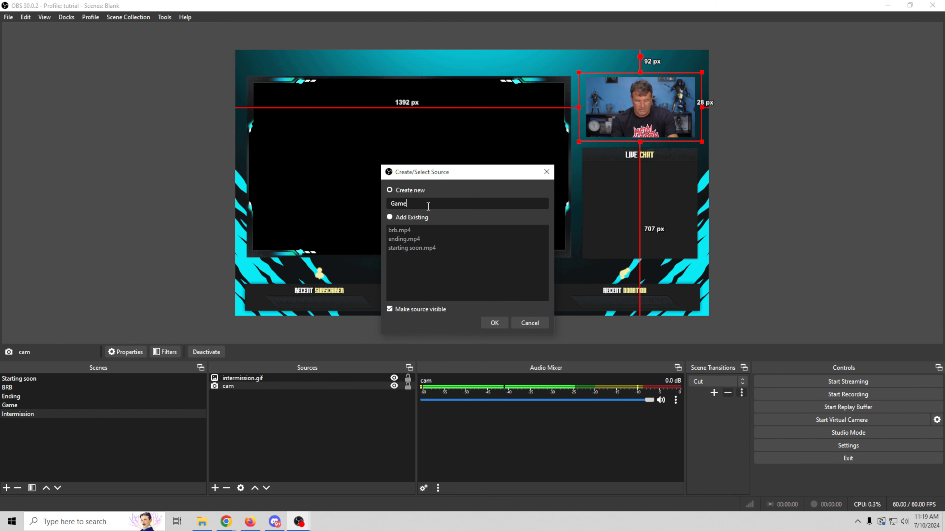
text( footage)
click(492, 321)
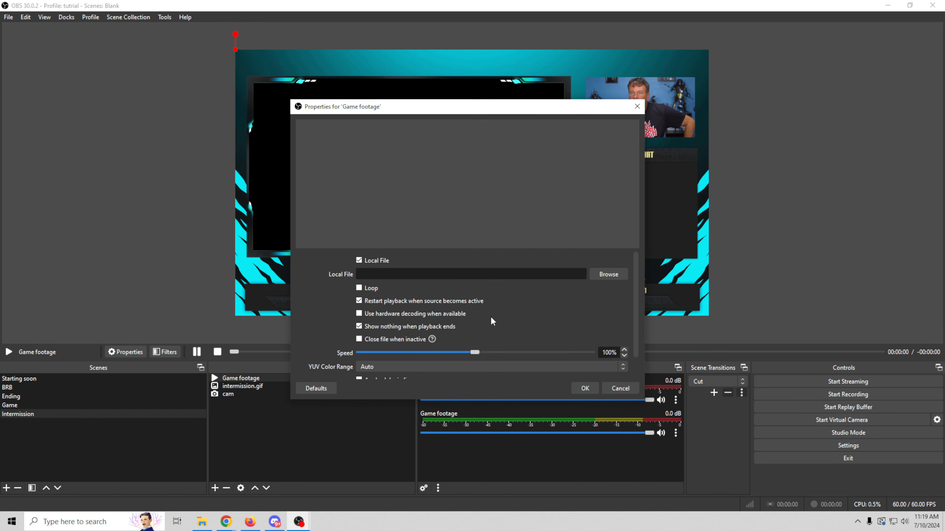
click(608, 275)
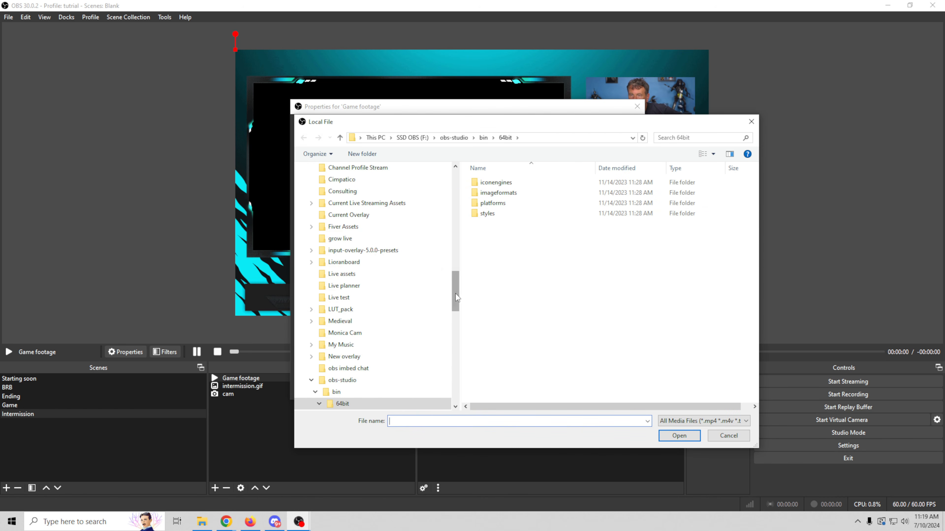
scroll(457, 298, up, 2)
scroll(458, 297, down, 5)
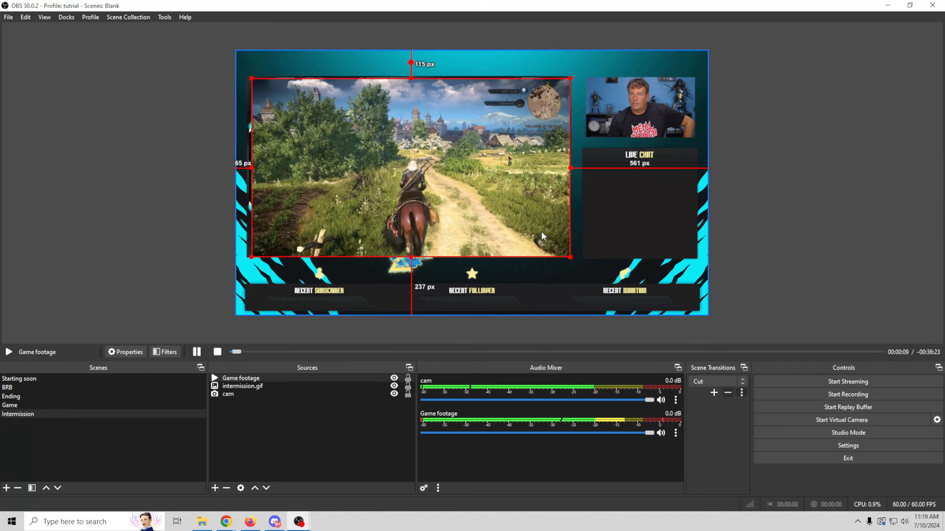
- Position the game footage in the large window, about 107 px from the canvas's top edge, and layer it beneath intermission.gif
drag(528, 227, 527, 225)
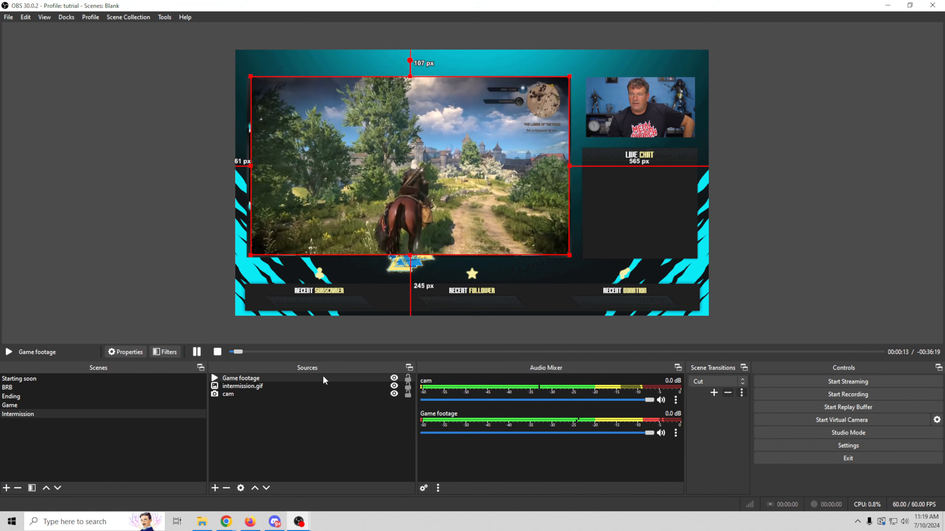
drag(323, 380, 323, 394)
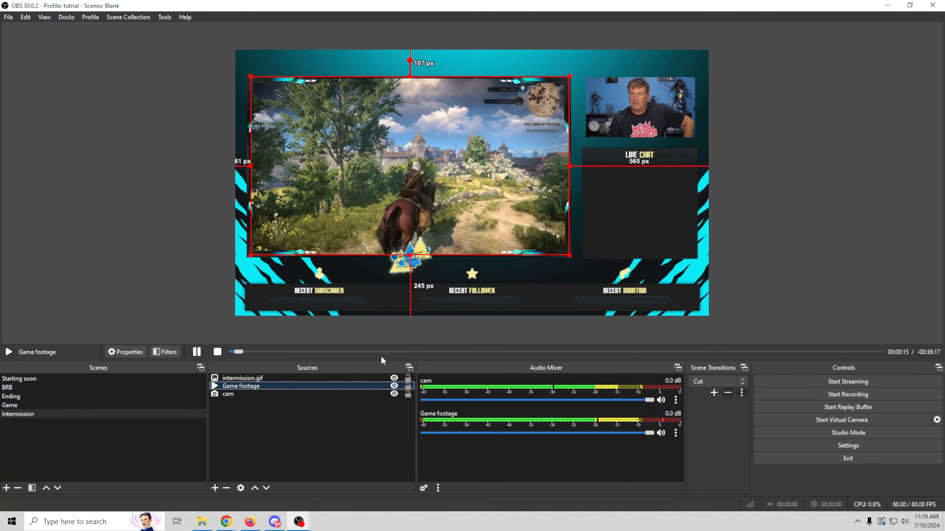
click(838, 207)
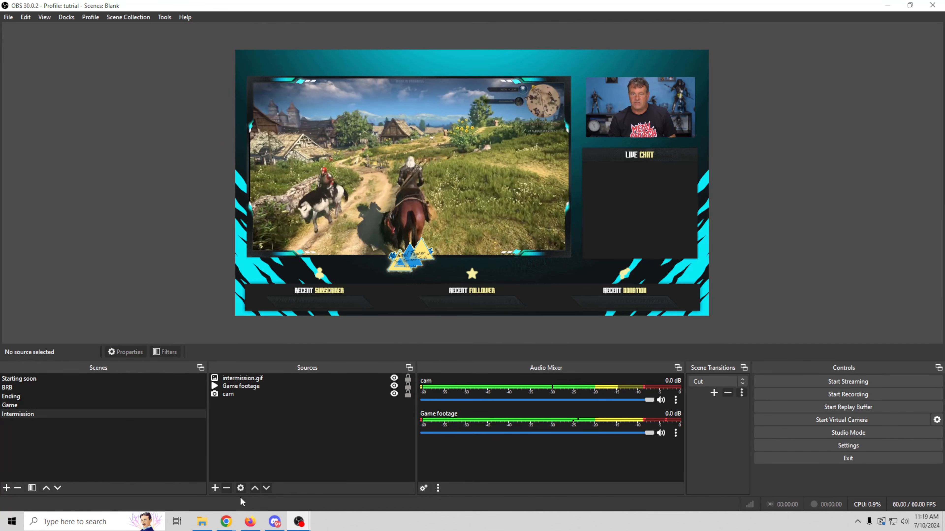
click(208, 522)
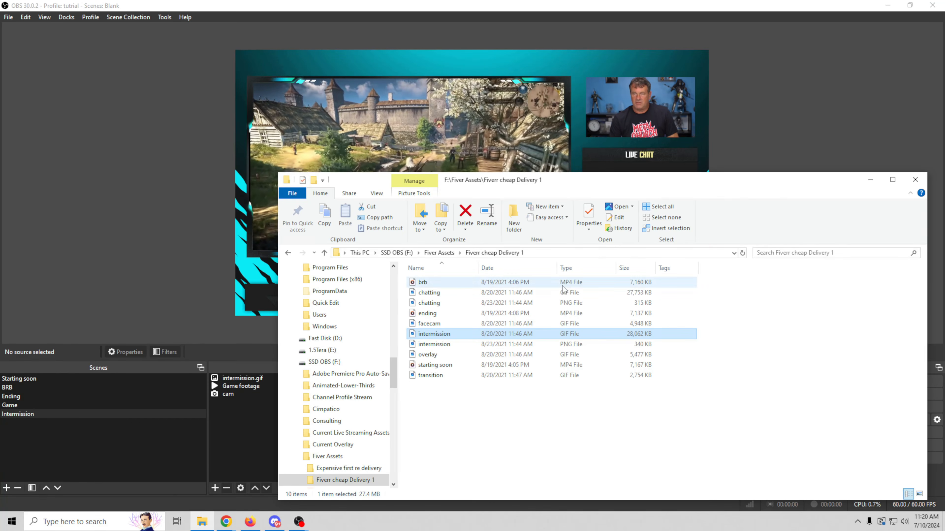
click(778, 123)
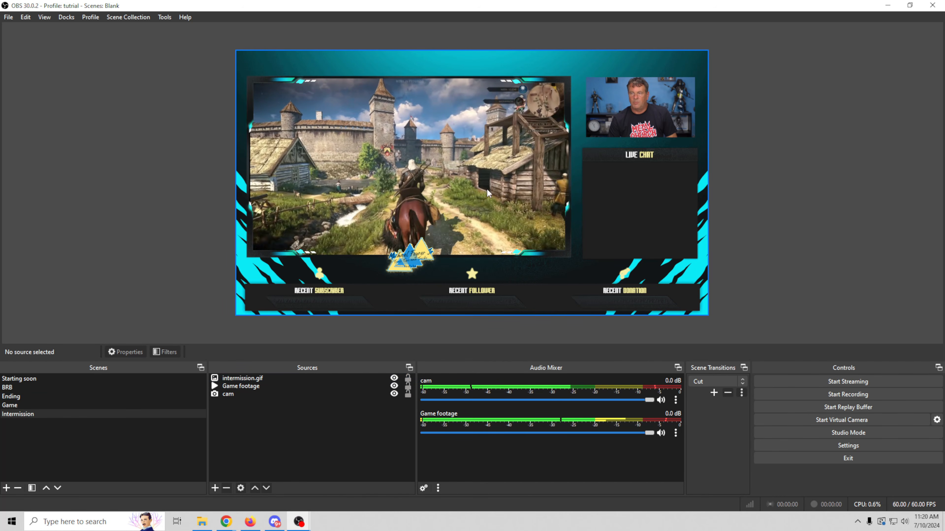
click(646, 125)
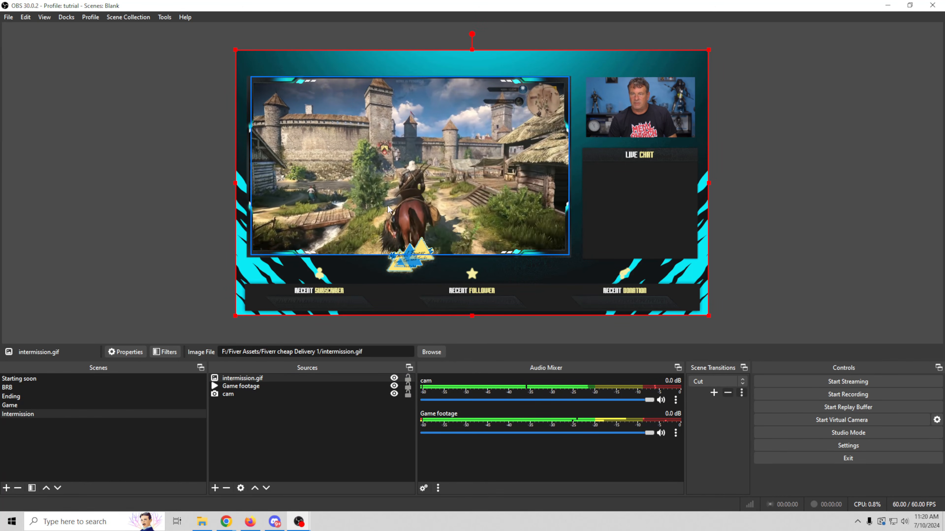
click(634, 108)
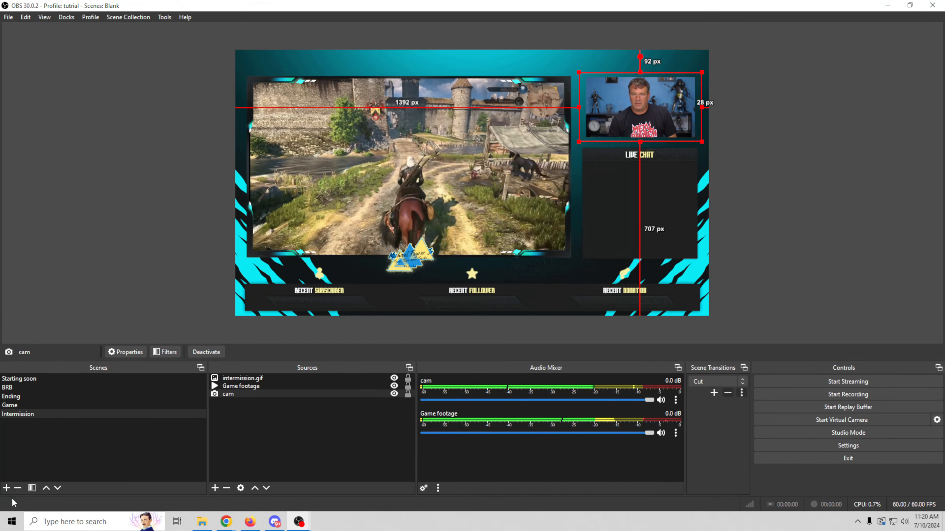
- Add a scene named "justy chat" and add the chatting GIF from the Fiverr cheap Delivery 1 folder as its source
click(6, 488)
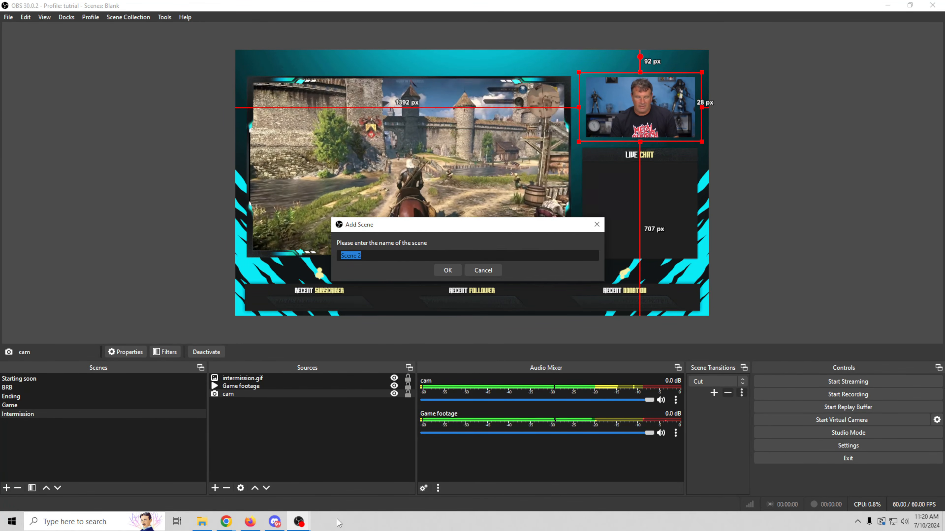
text(j)
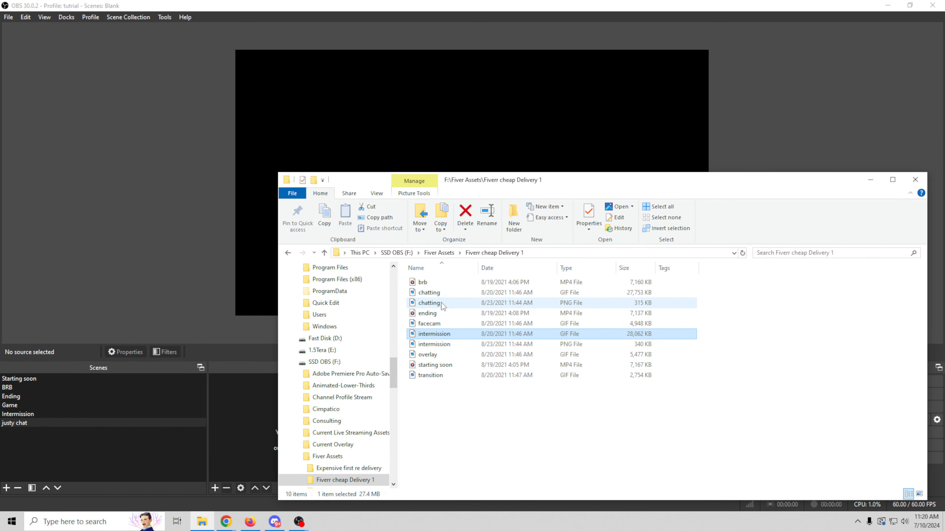
drag(440, 295, 438, 134)
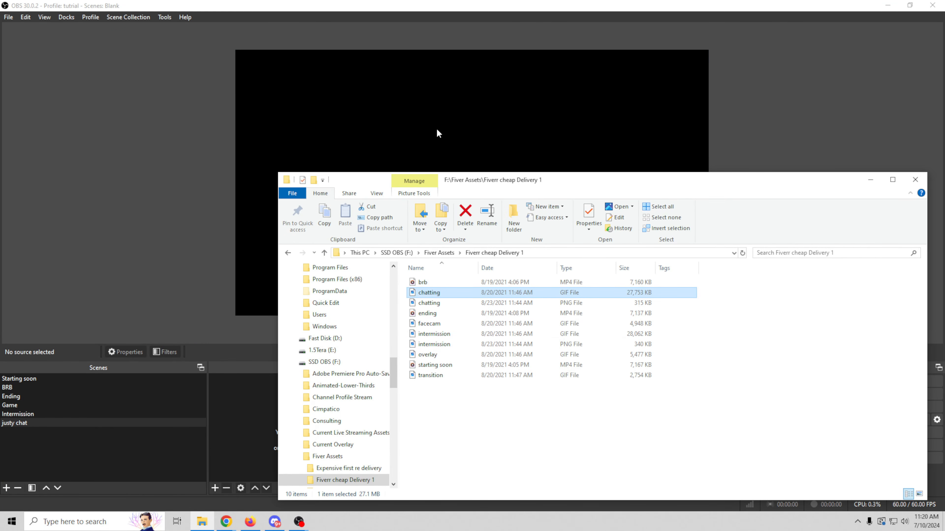
click(877, 182)
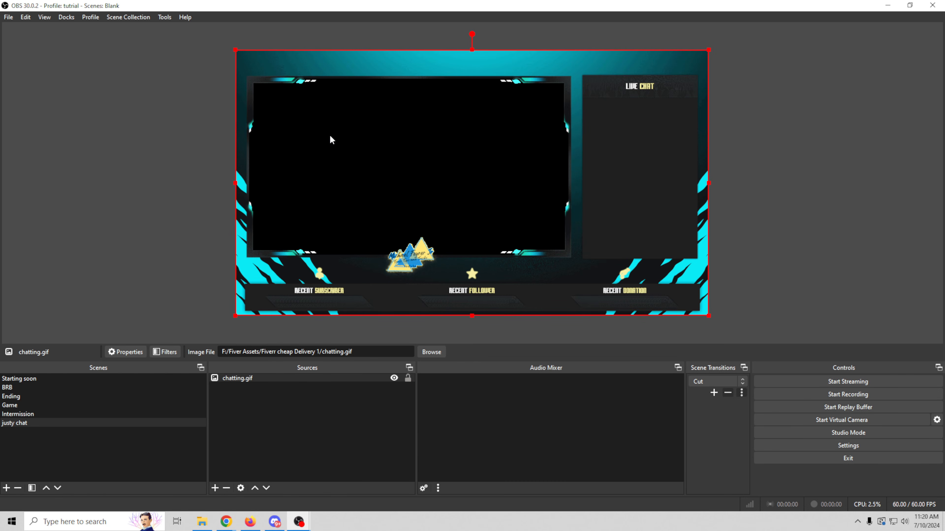
- Add the existing cam source to the justy chat scene and fit it to the large window, about 107 px from the canvas's top edge
click(214, 488)
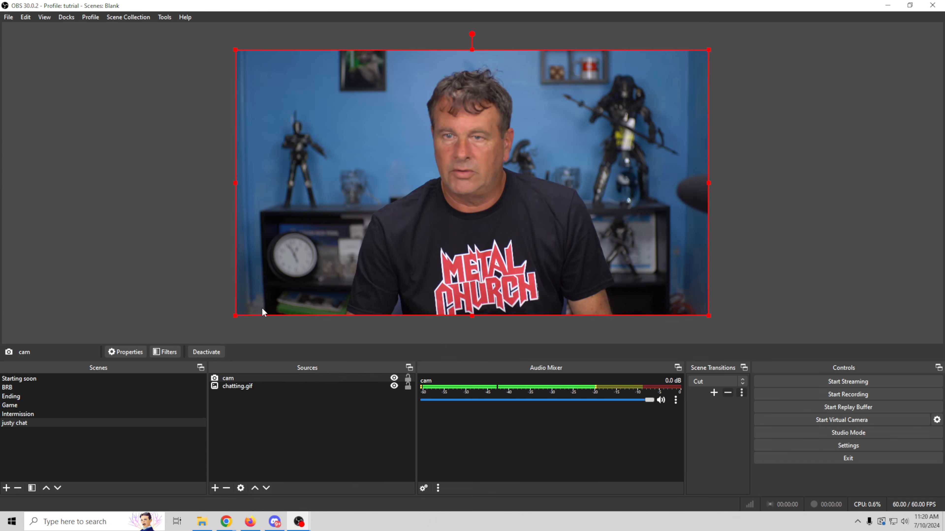
drag(237, 314, 405, 220)
drag(460, 182, 311, 208)
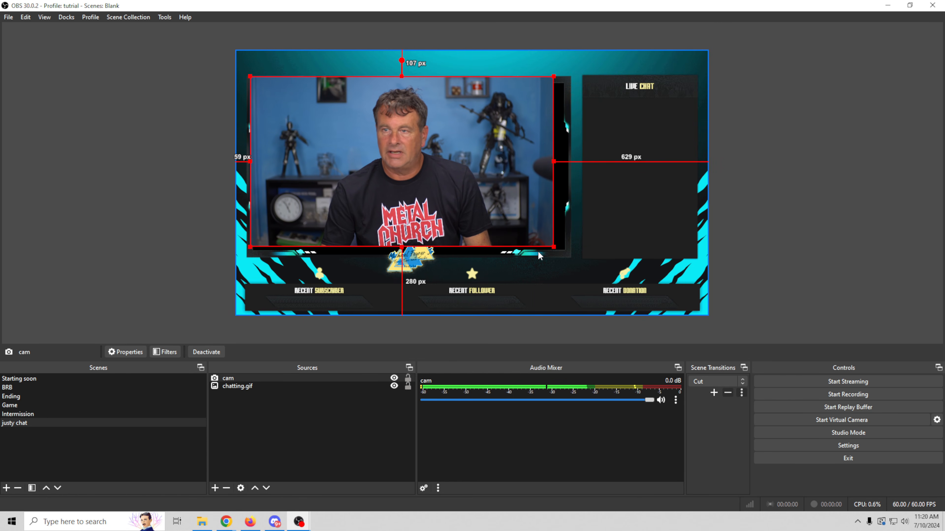
drag(552, 244, 571, 256)
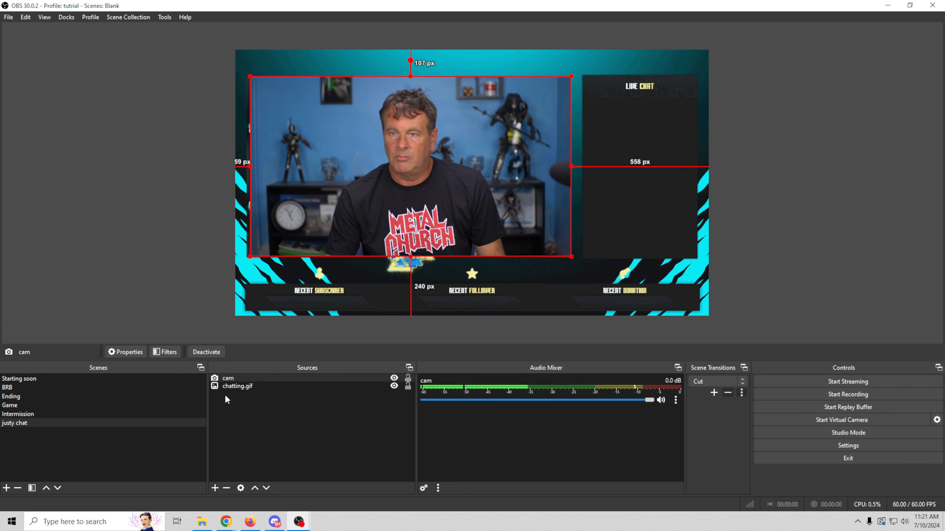
- Layer the cam source beneath chatting.gif in the justy chat scene
drag(251, 378, 249, 404)
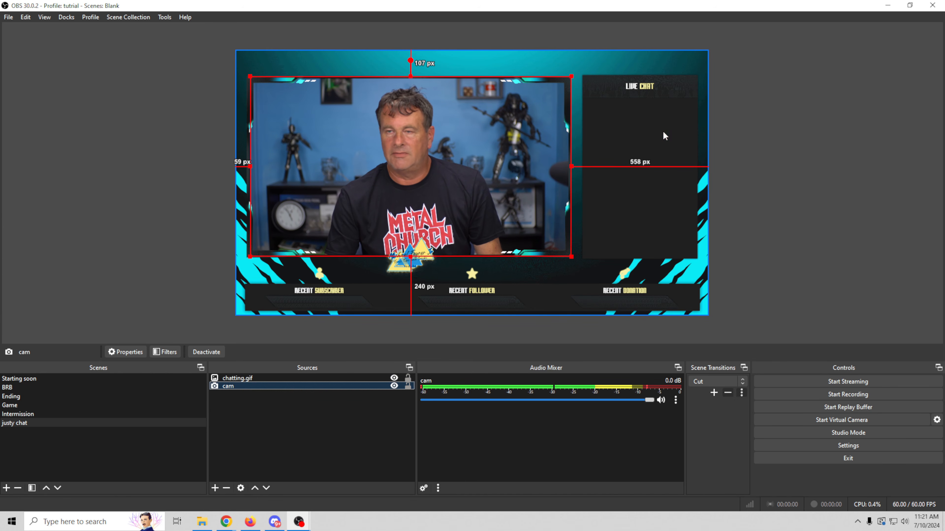
click(294, 311)
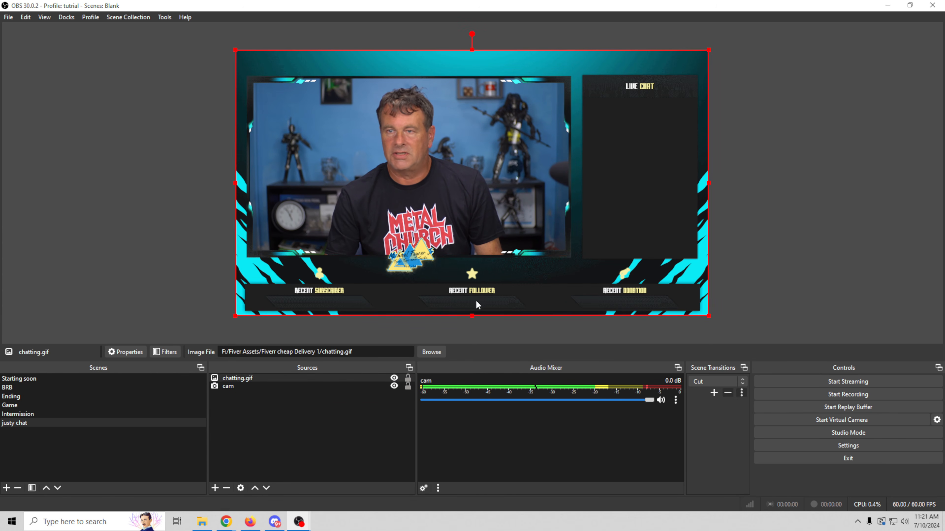
click(761, 258)
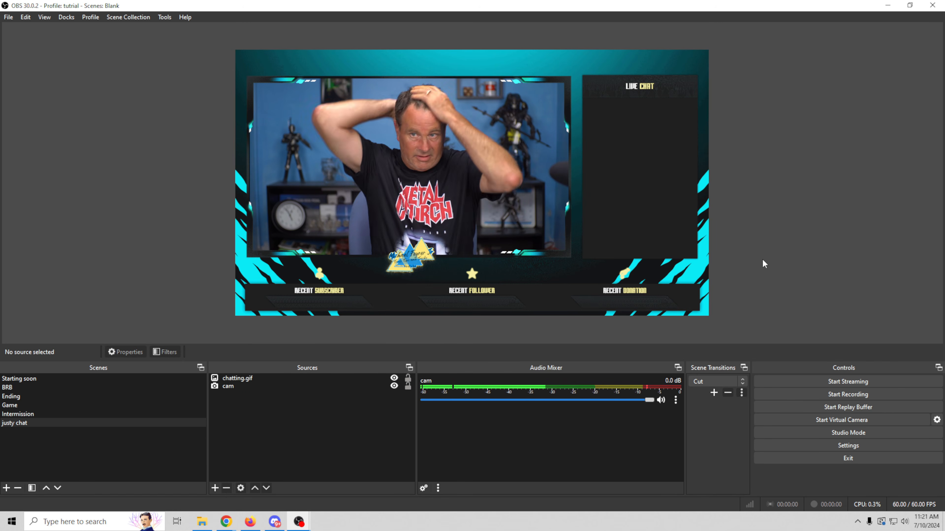
- Locate the transition GIF in the Fiverr cheap Delivery 1 folder
click(202, 521)
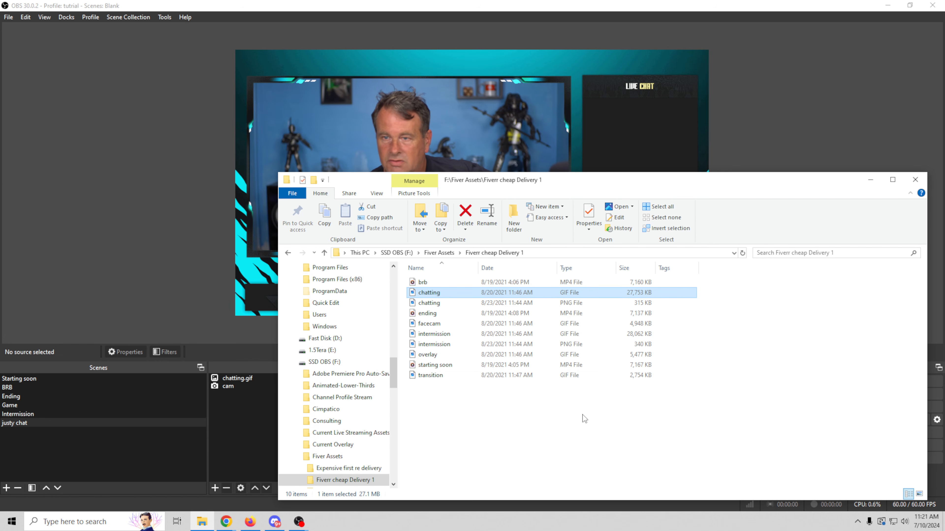
click(434, 377)
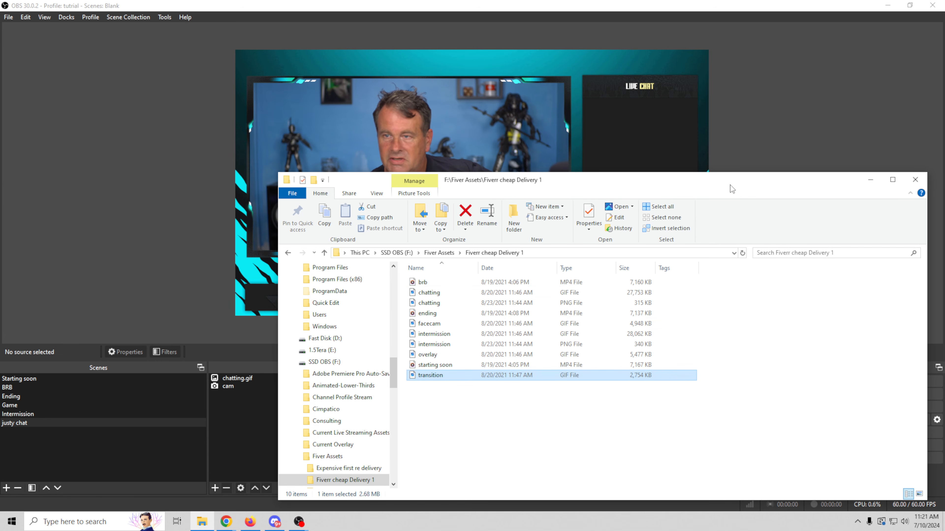
drag(730, 184, 493, 71)
click(674, 440)
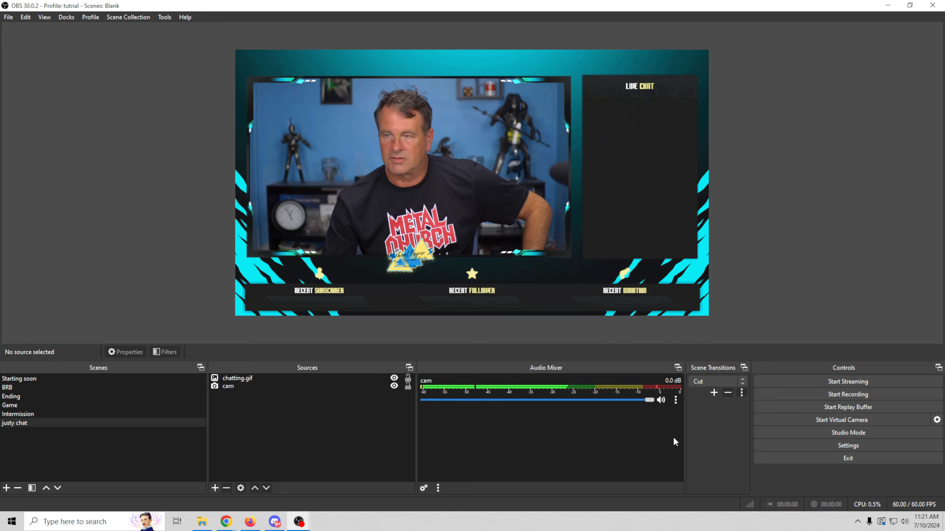
- Add a Stinger scene transition named "new trans"
click(714, 394)
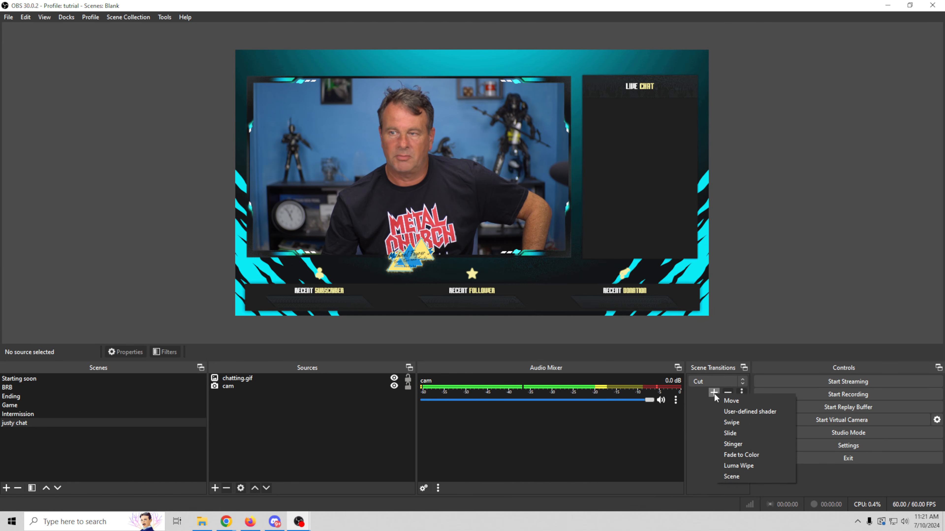
click(741, 444)
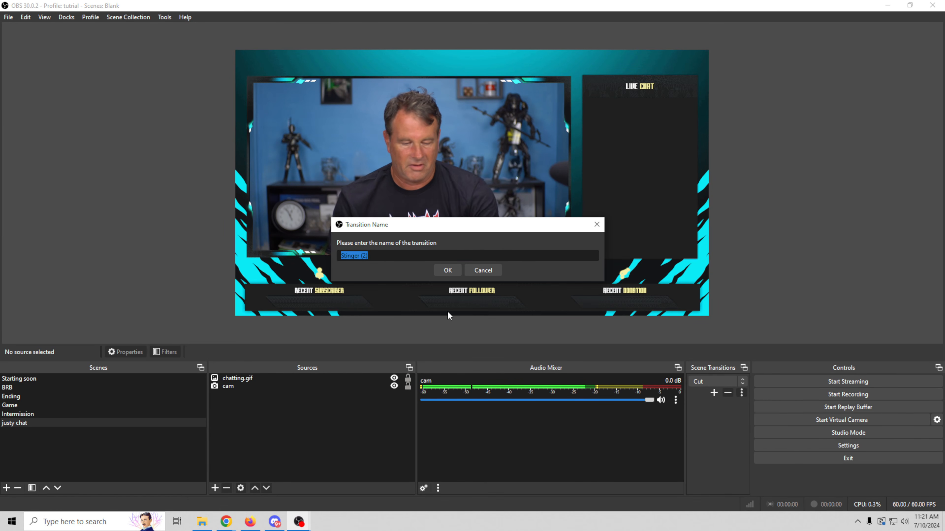
text(ne)
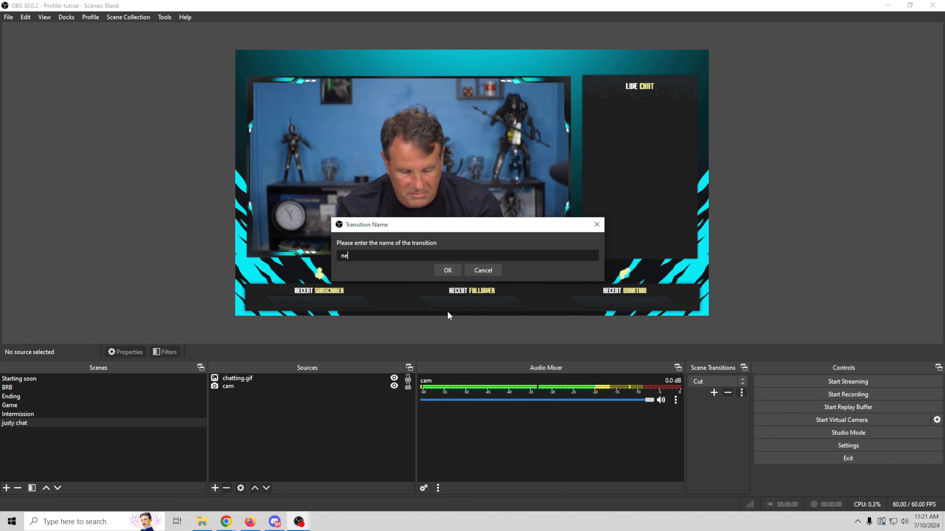
text(w trans)
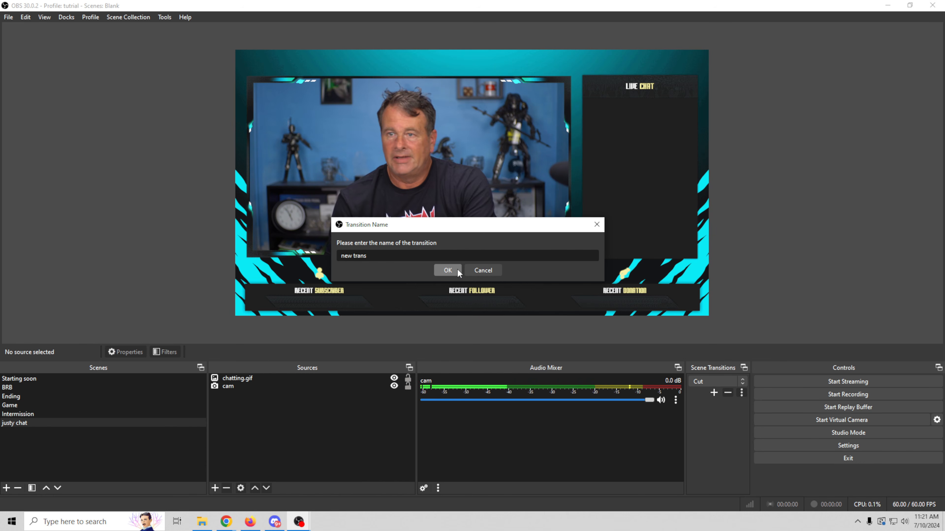
click(448, 270)
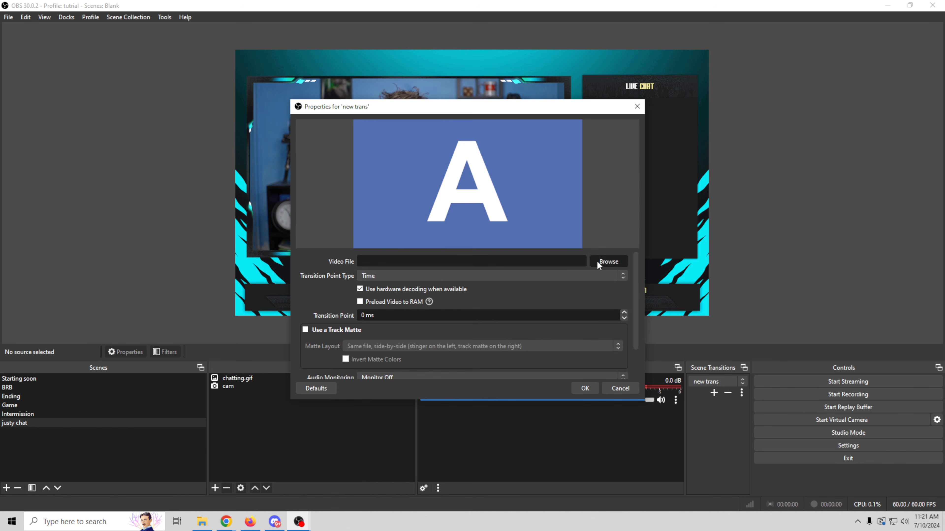
- Load transition.gif from the Fiverr cheap Delivery 1 folder as the stinger's video file
click(598, 264)
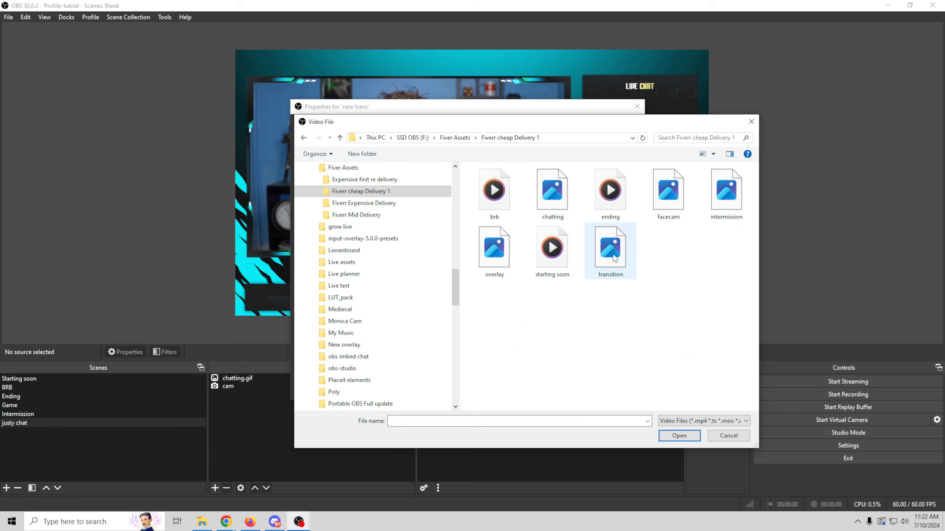
click(613, 257)
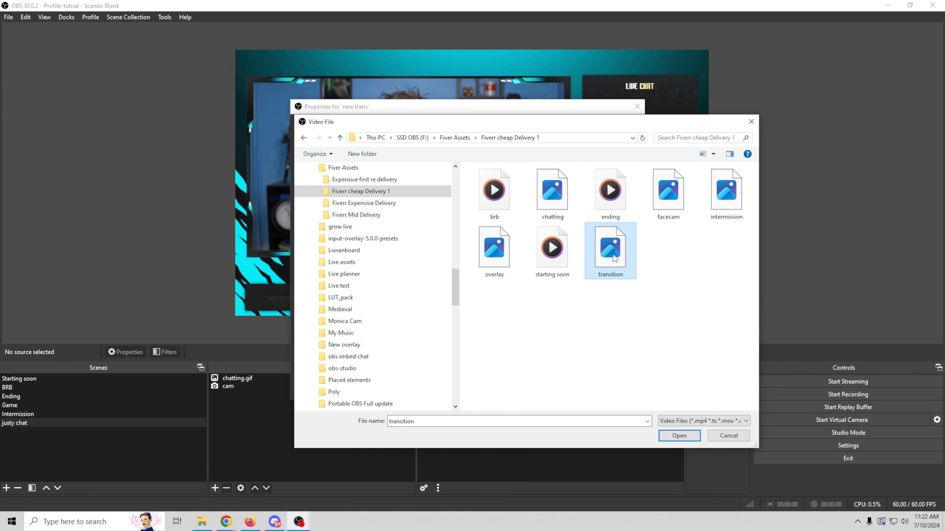
click(680, 436)
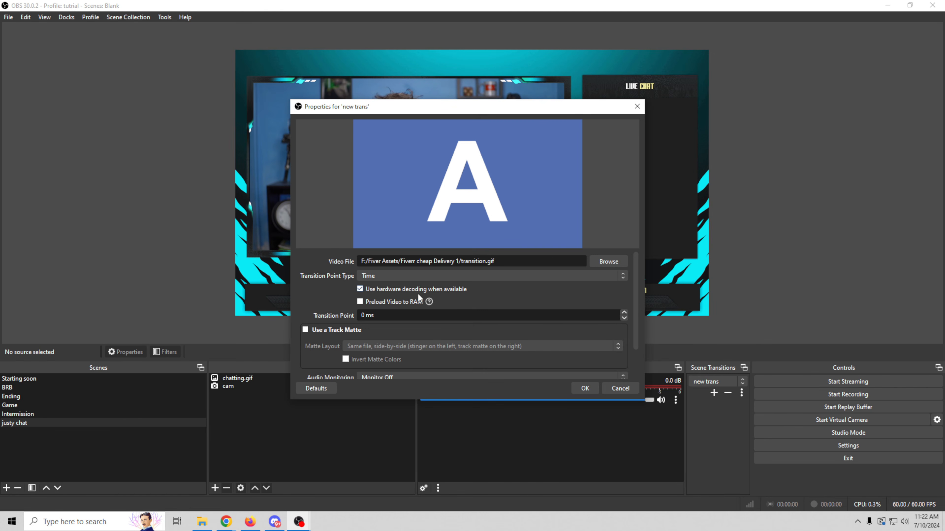
- Set the stinger's transition point type to Frame and its transition point to frame 30
click(387, 275)
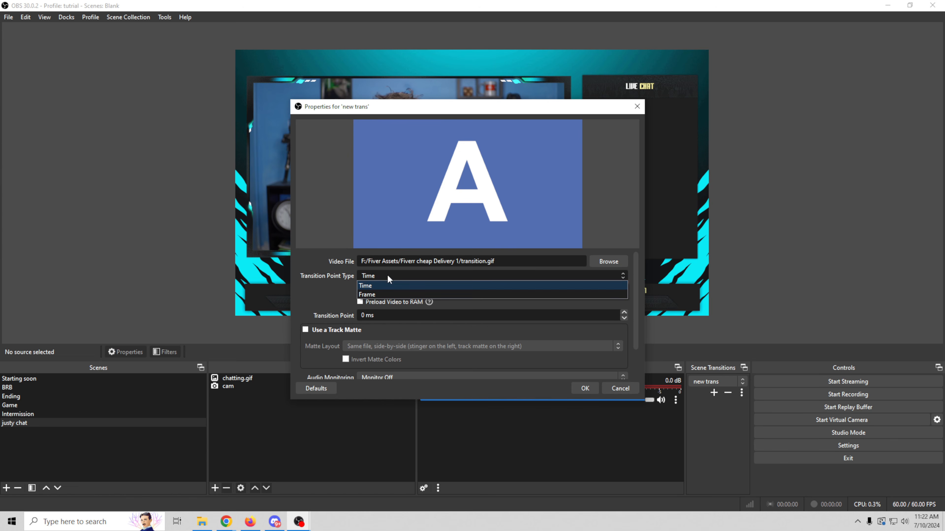
click(382, 295)
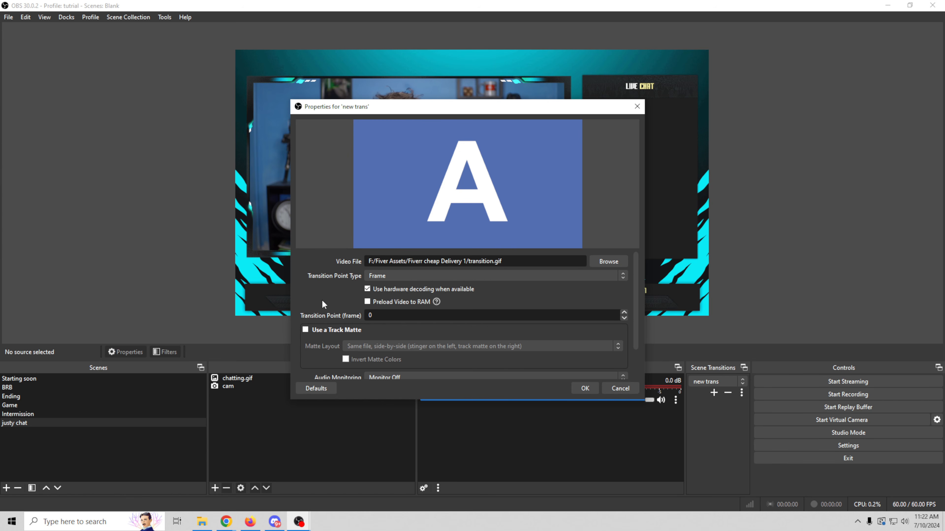
double_click(385, 316)
text(30)
- Preview the new trans stinger twice and accept its properties
scroll(333, 310, down, 3)
scroll(355, 363, down, 1)
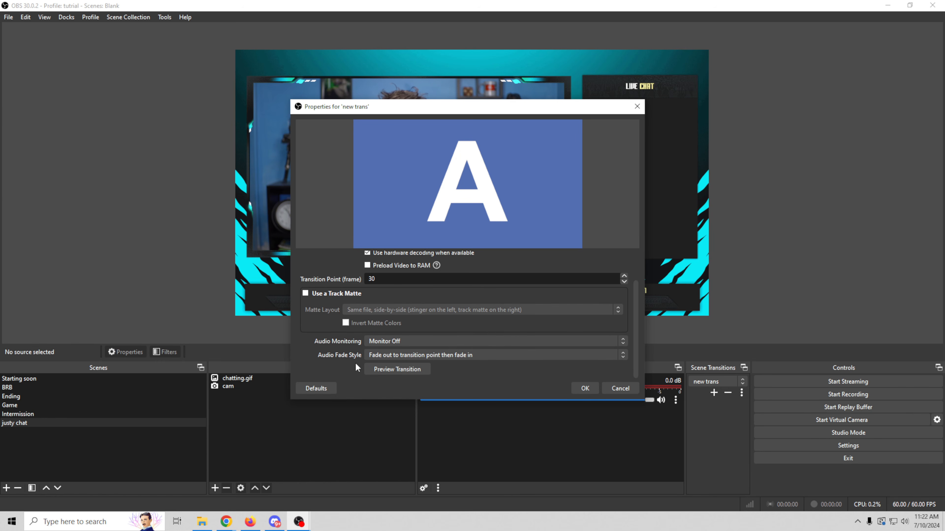
click(404, 369)
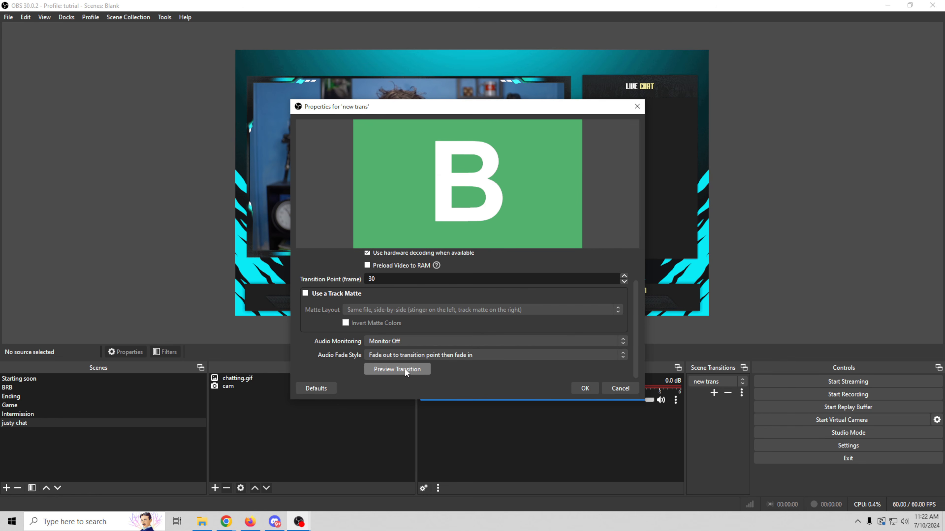
click(404, 369)
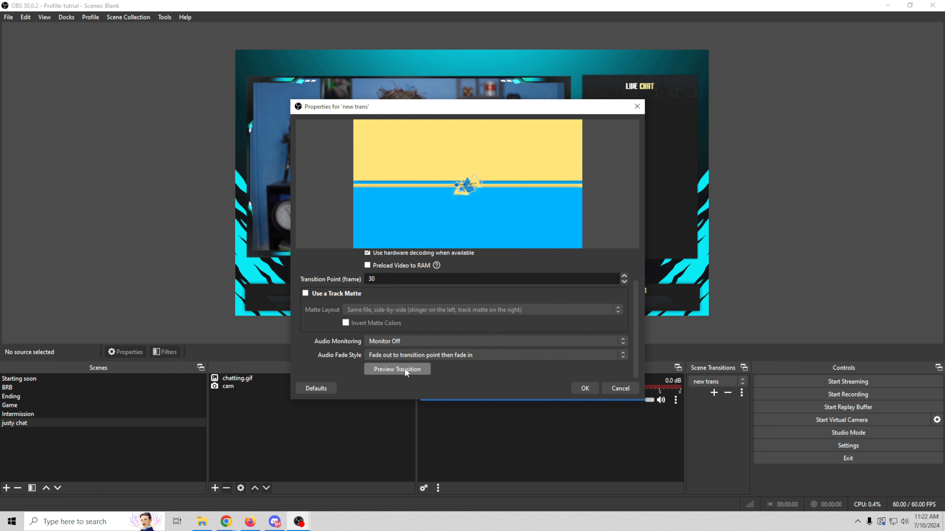
click(587, 389)
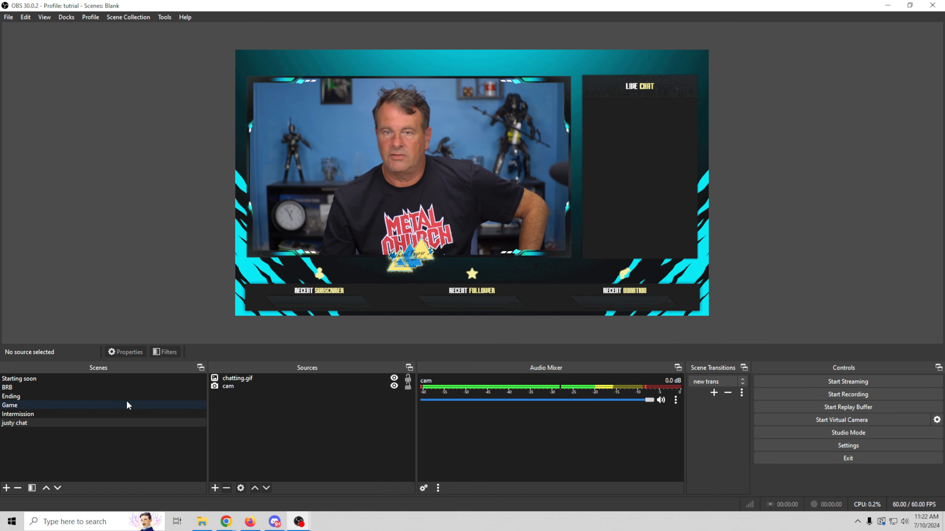
- Test the stinger by switching the output between the Starting soon, Game and Intermission scenes
click(77, 378)
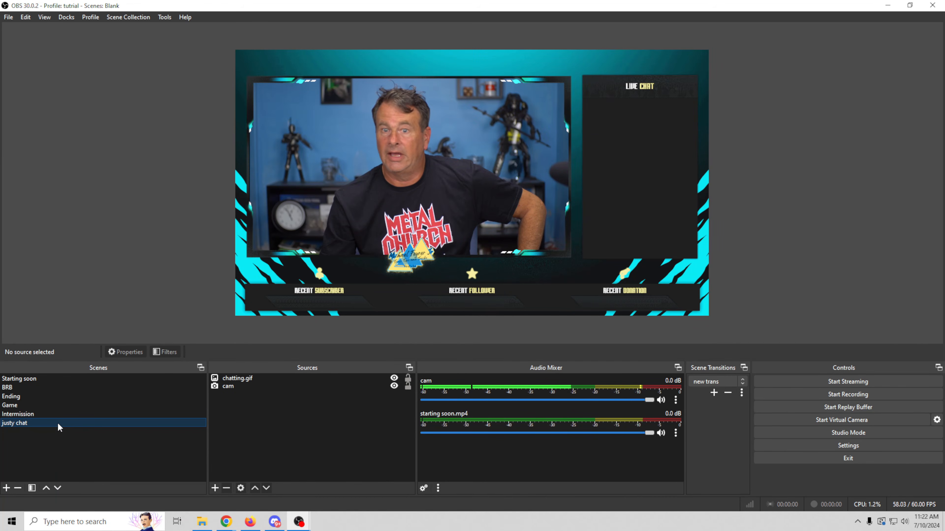
click(58, 405)
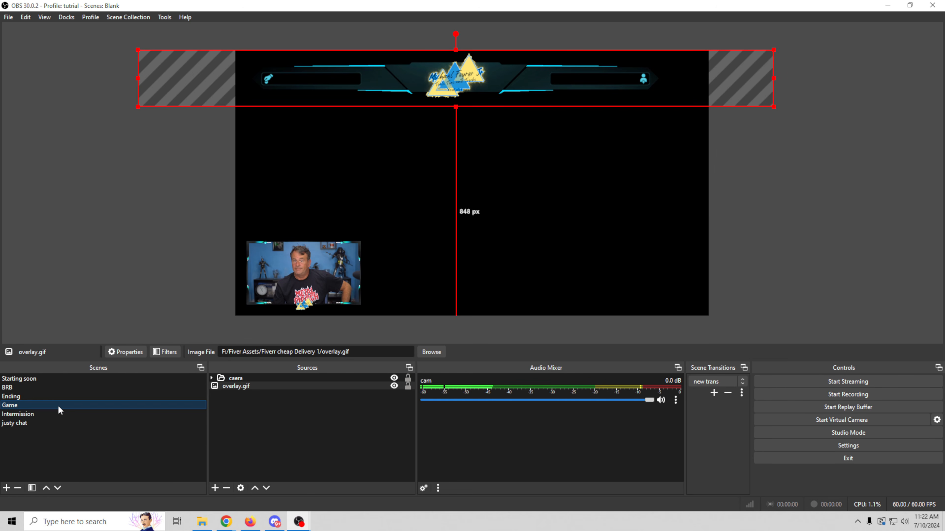
click(53, 410)
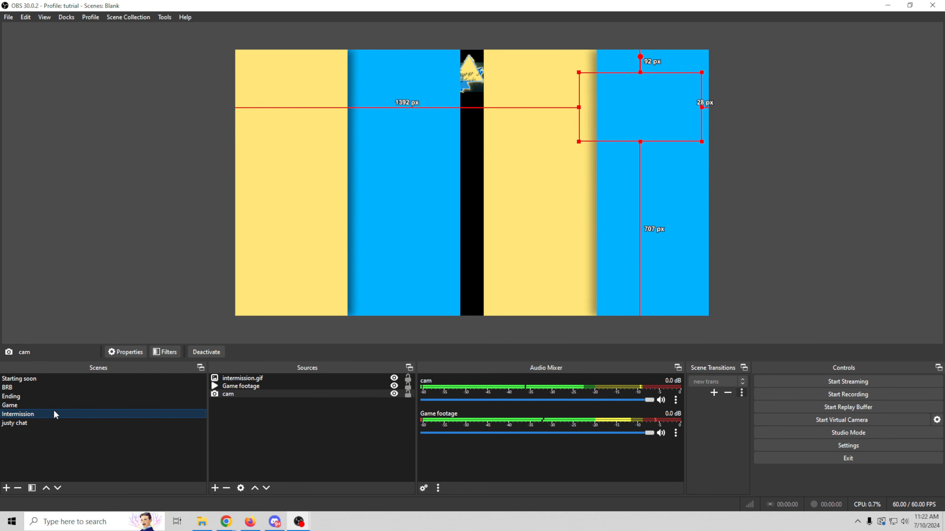
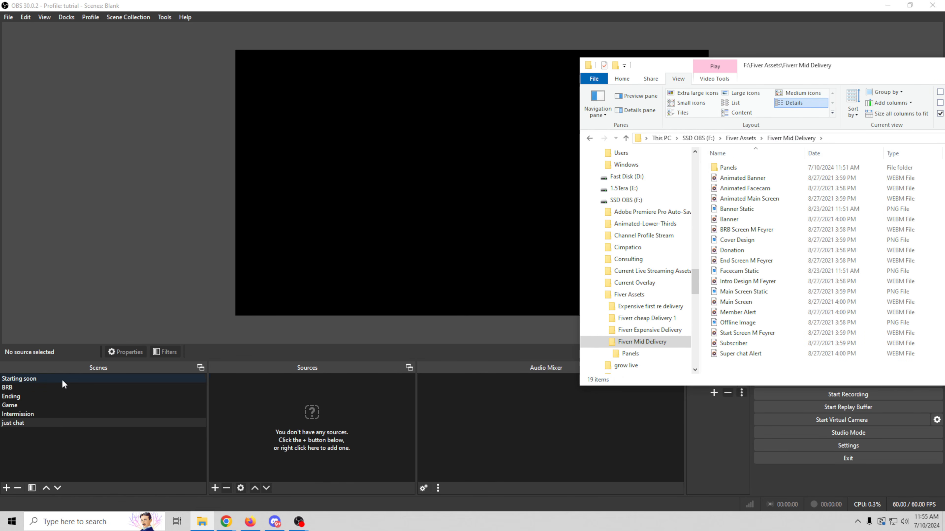
- Add the Start Screen video from the Fiverr Mid Delivery folder to the Starting soon scene and make it loop
click(738, 334)
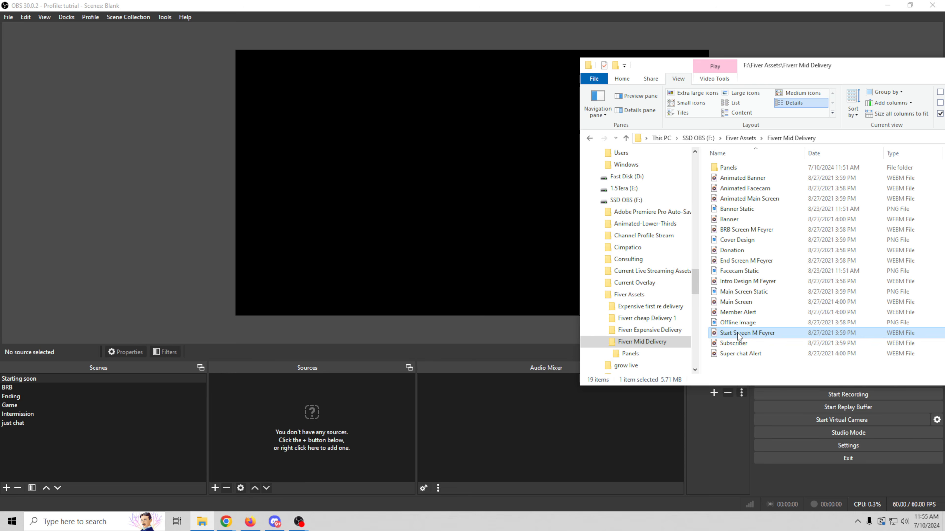
drag(738, 337, 464, 233)
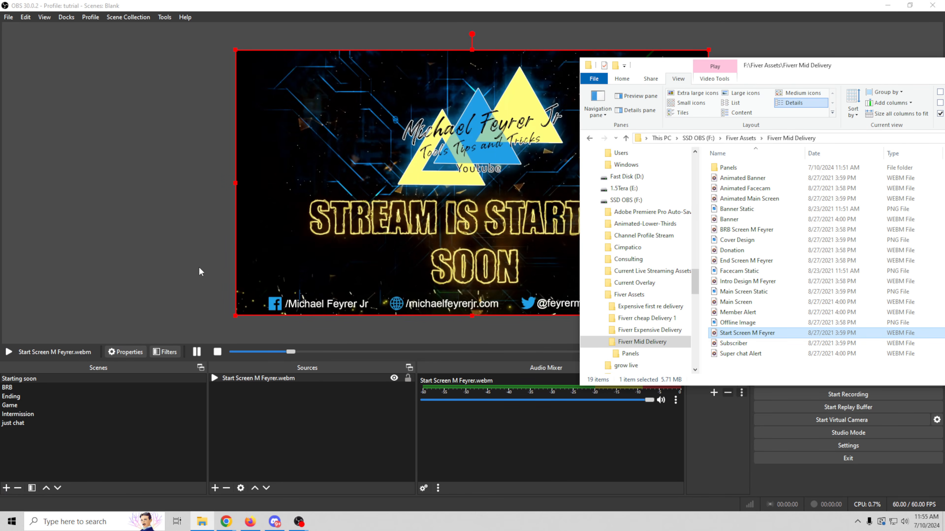
right_click(273, 378)
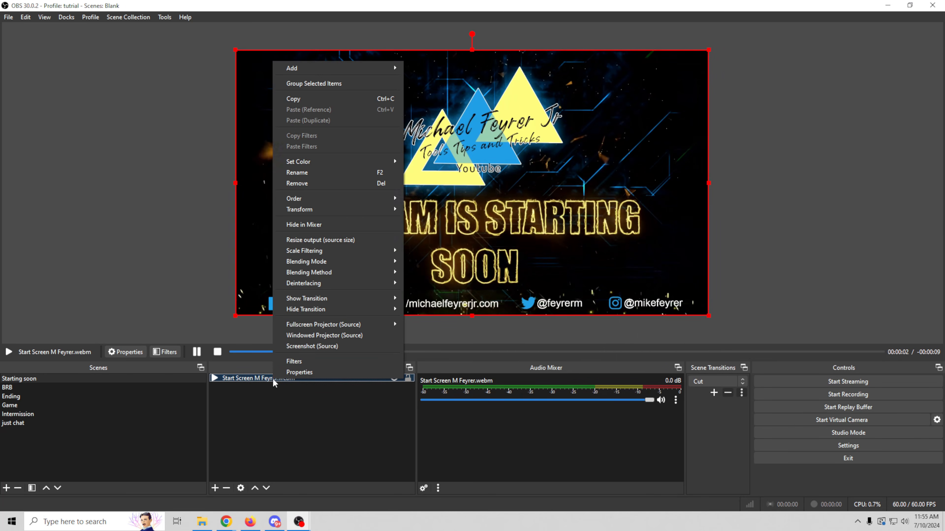
click(298, 372)
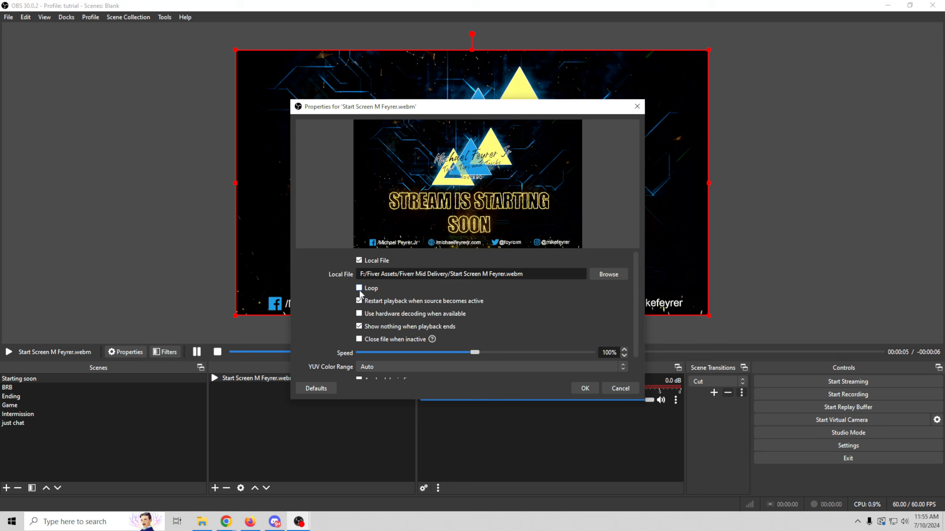
click(359, 288)
click(585, 389)
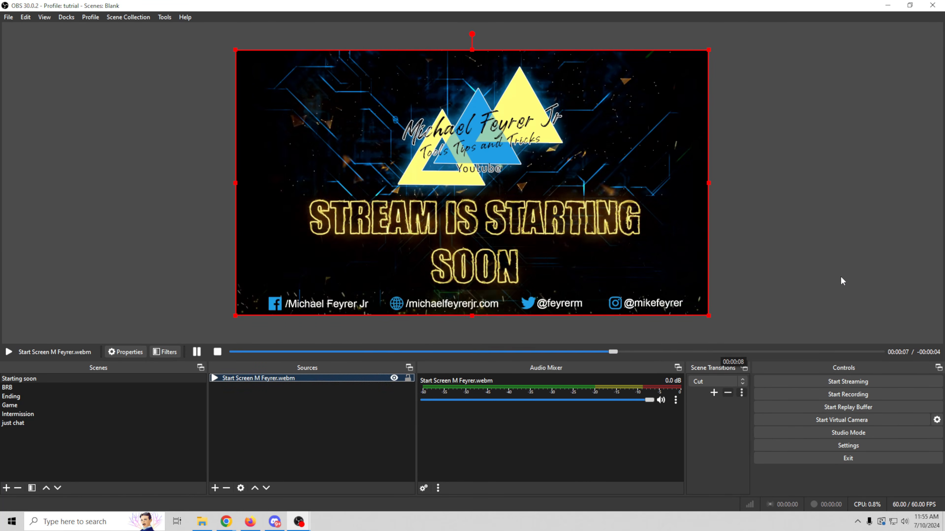
click(841, 275)
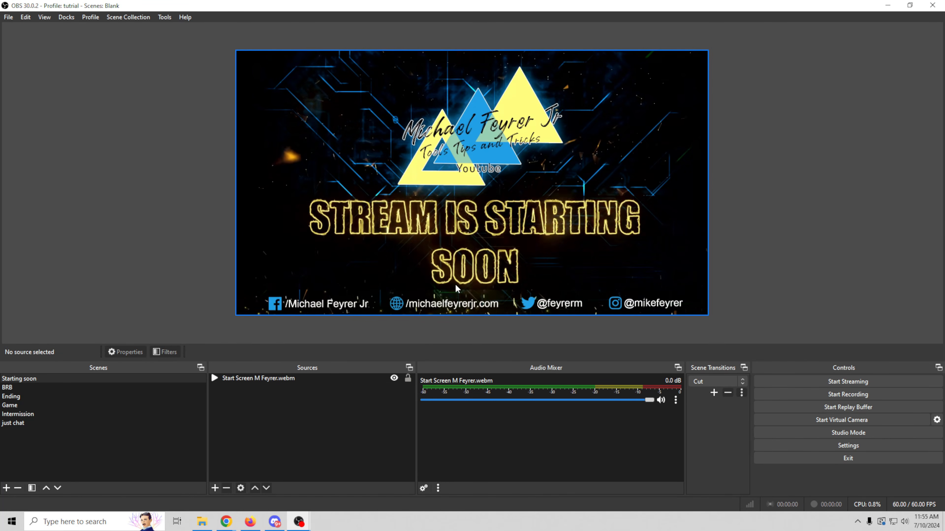
- Open the BRB scene and locate the BRB Screen video in the Fiverr Mid Delivery folder
click(45, 387)
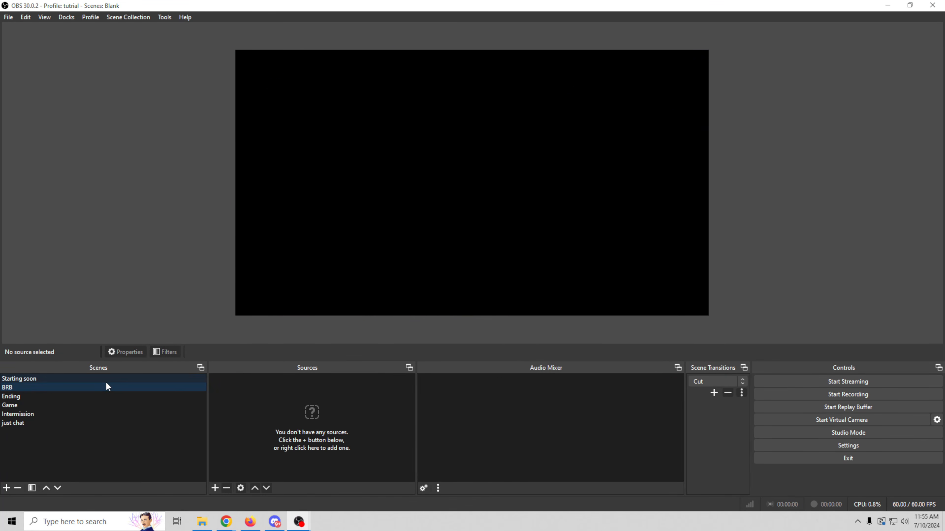
click(202, 521)
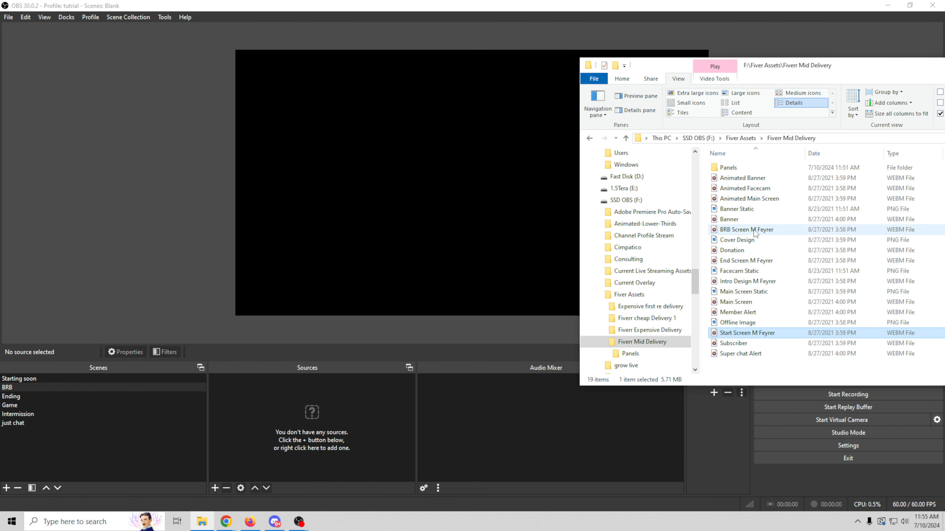
- Add the cam Video Capture Device source to the Game scene
click(56, 405)
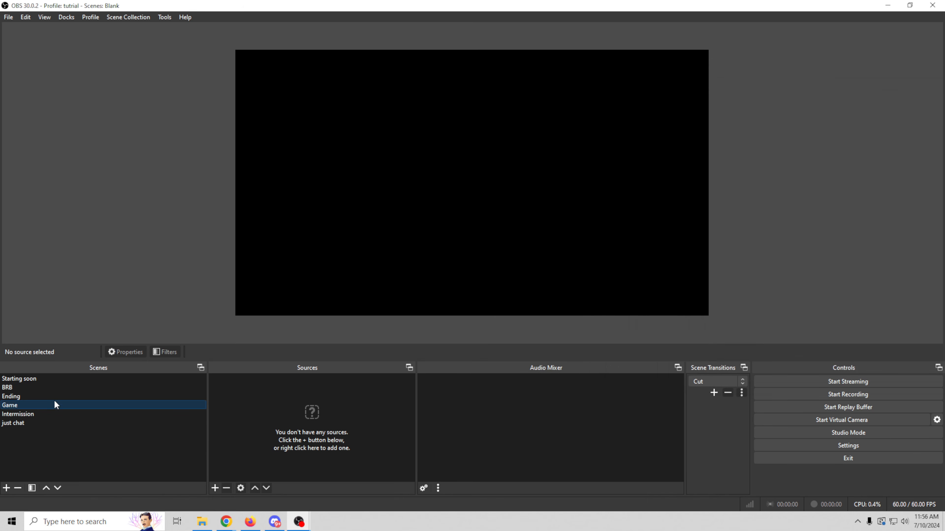
click(215, 487)
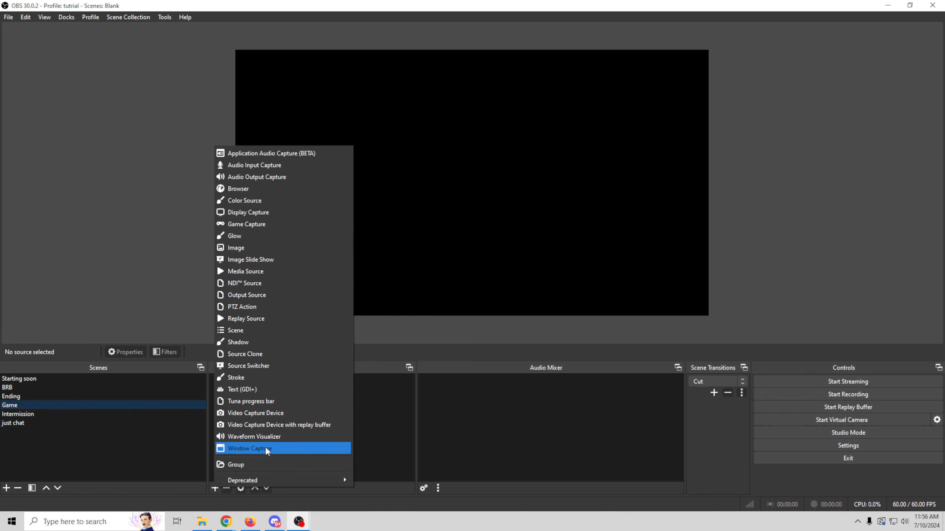
click(253, 414)
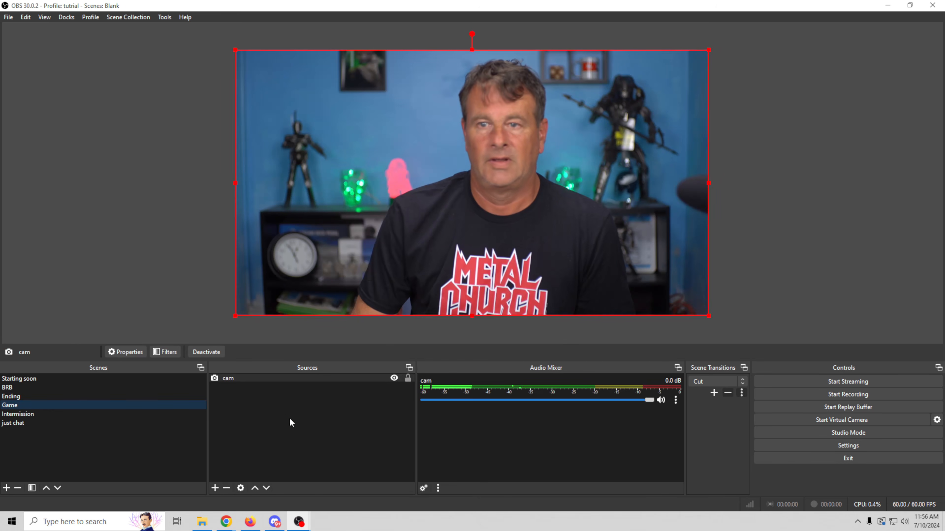
- Add the Animated Facecam video to the Game scene and accept the Animated Banner.webm source's properties
click(207, 525)
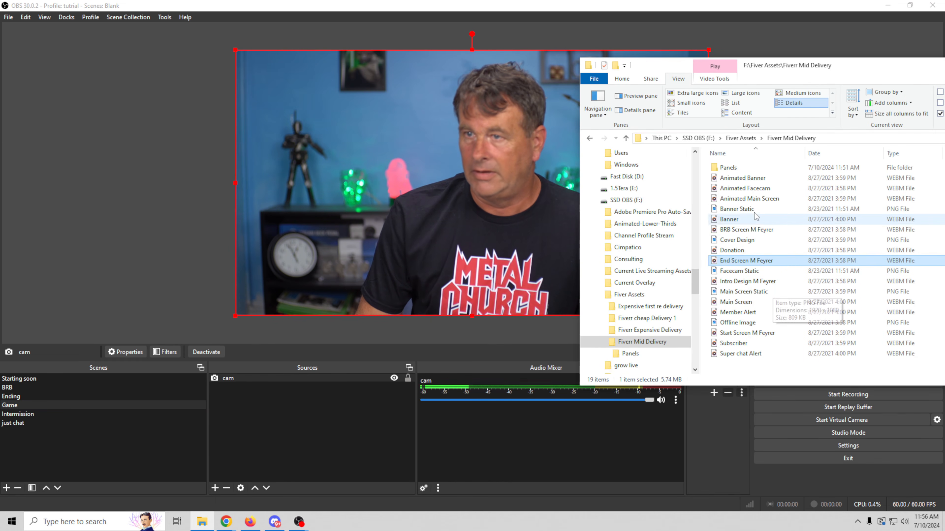
drag(751, 189, 450, 97)
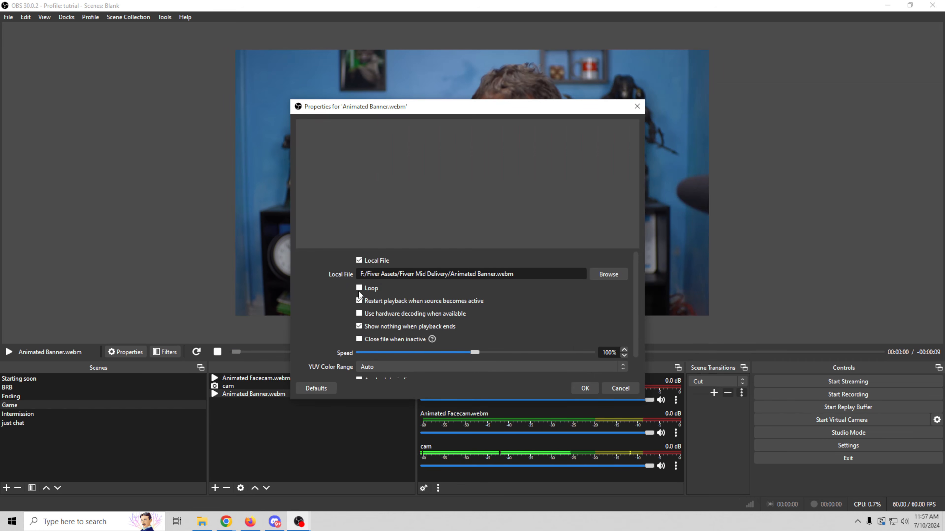
click(583, 387)
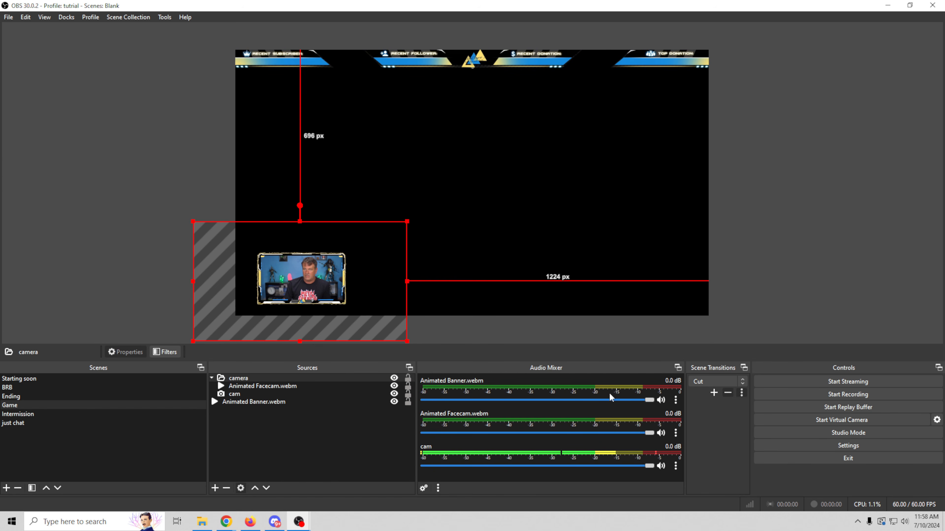
- Hide the Animated Banner.webm and Animated Facecam.webm channels from the Audio Mixer
click(676, 400)
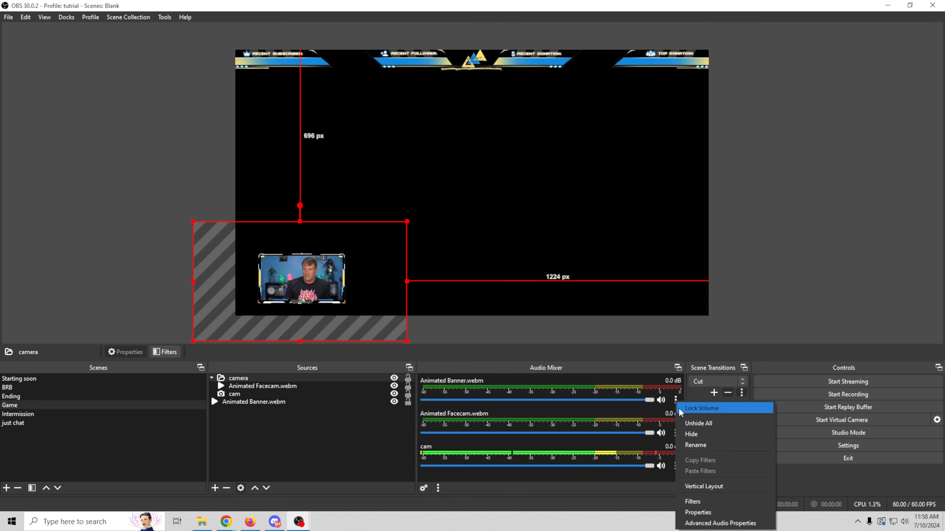
click(696, 435)
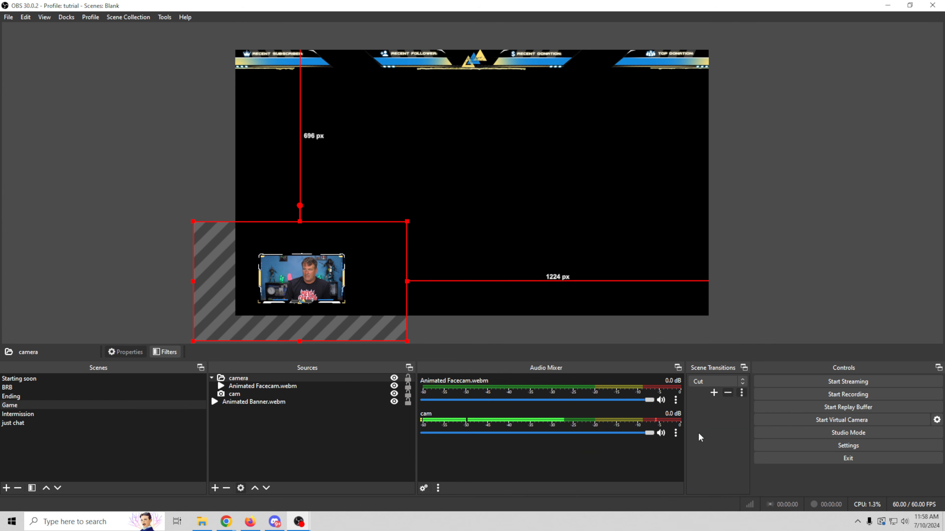
click(675, 400)
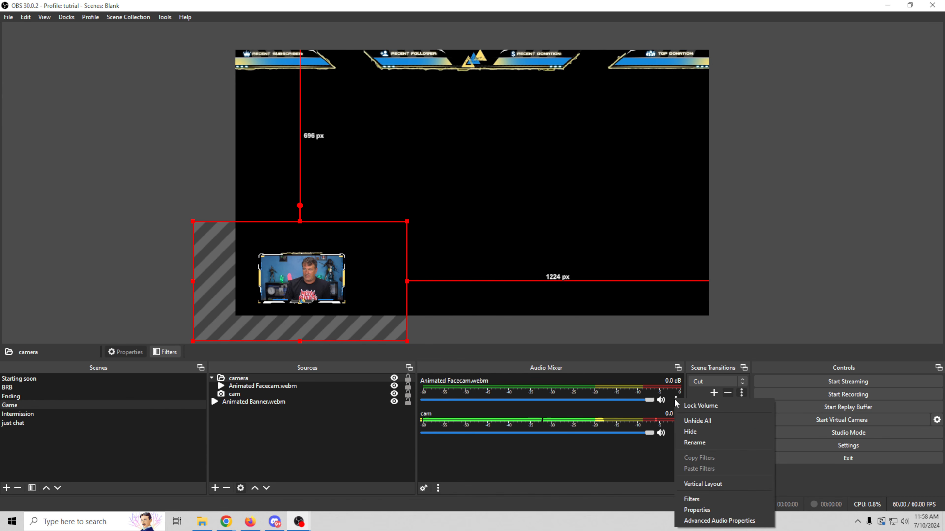
click(694, 431)
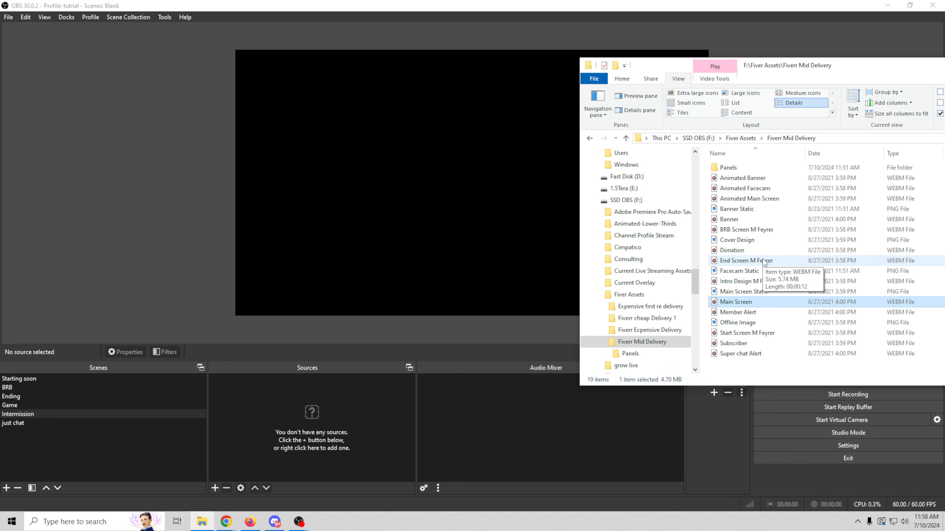
- Move the Intermission scene below just chat in the scene order
click(28, 424)
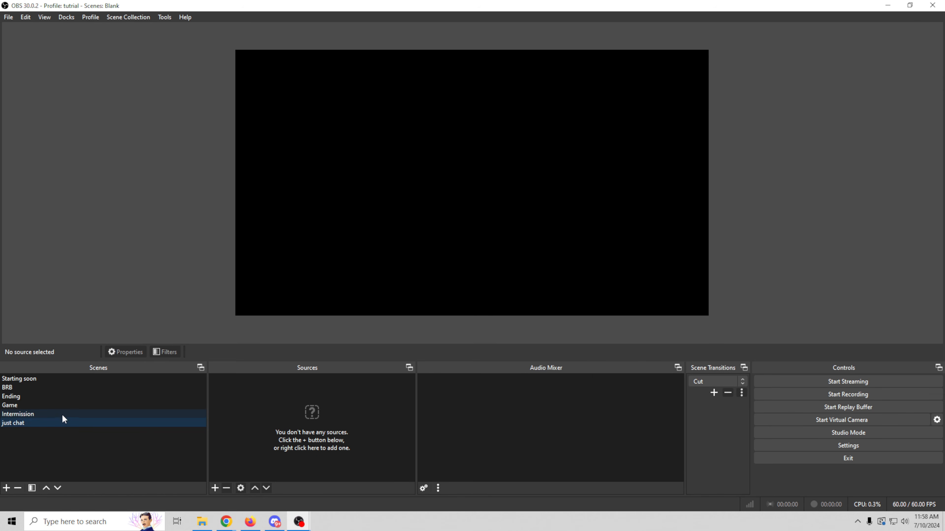
drag(62, 414, 43, 426)
- Add the Main Screen WEBM video from the Fiverr Mid Delivery folder to the just chat scene
click(32, 416)
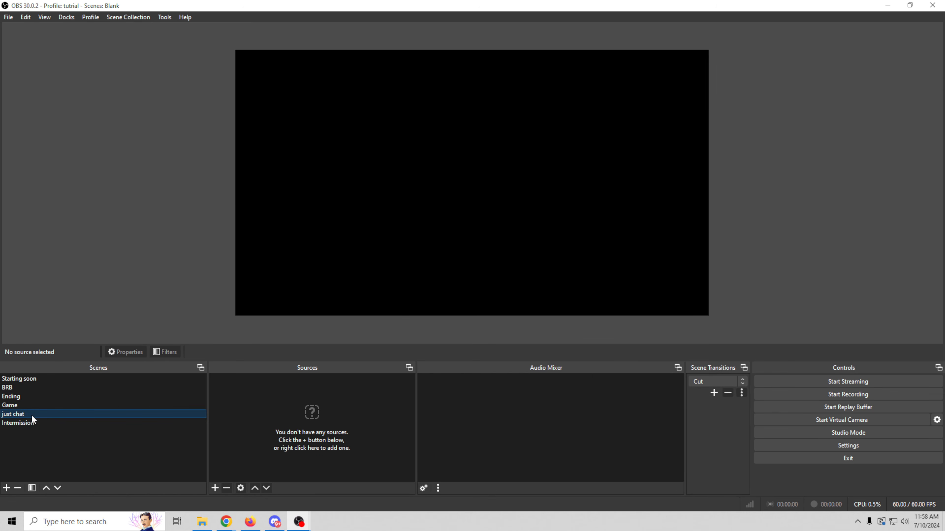
click(202, 522)
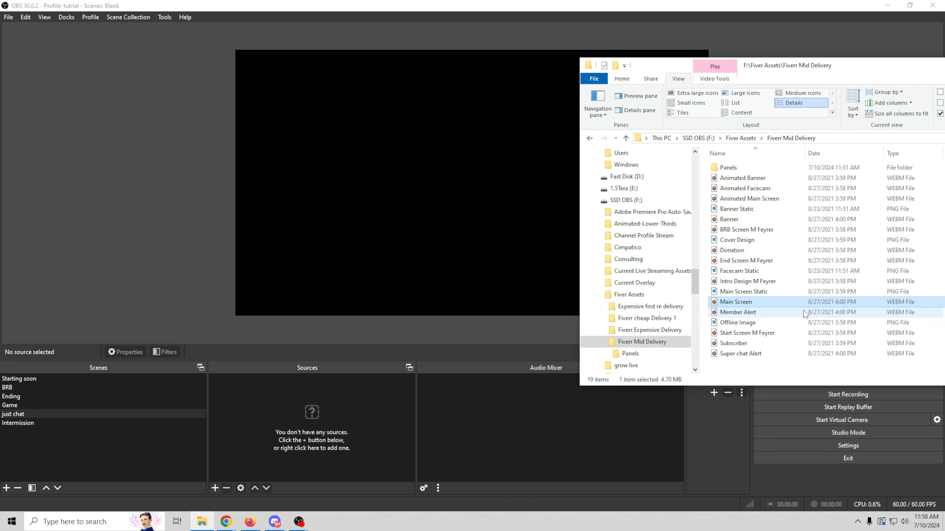
click(736, 292)
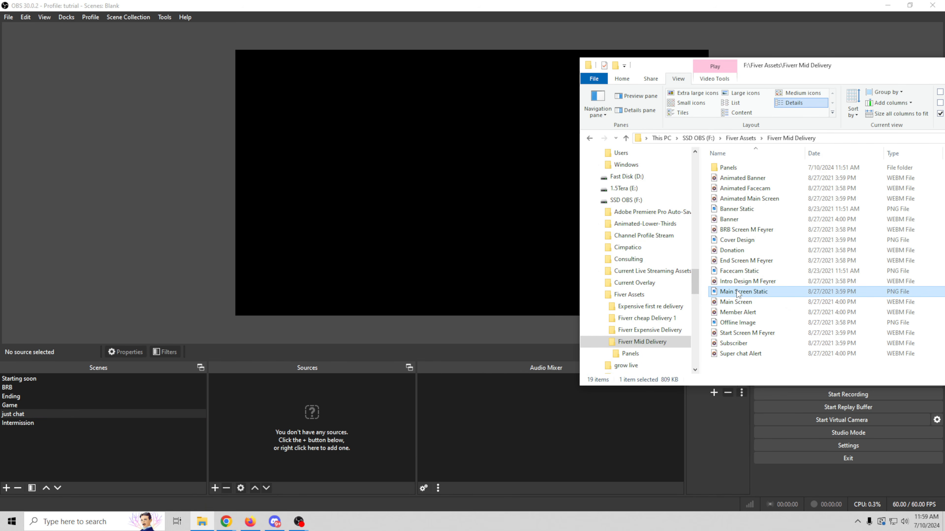
click(740, 304)
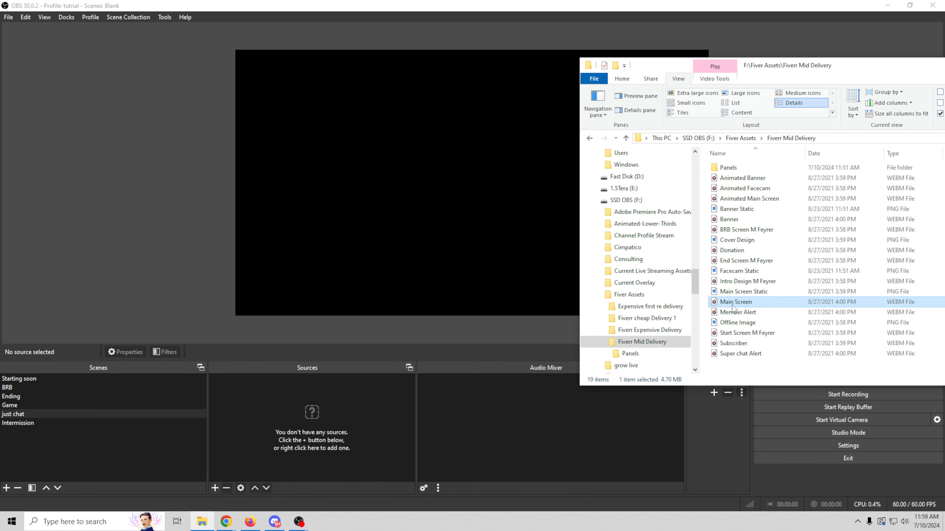
click(741, 293)
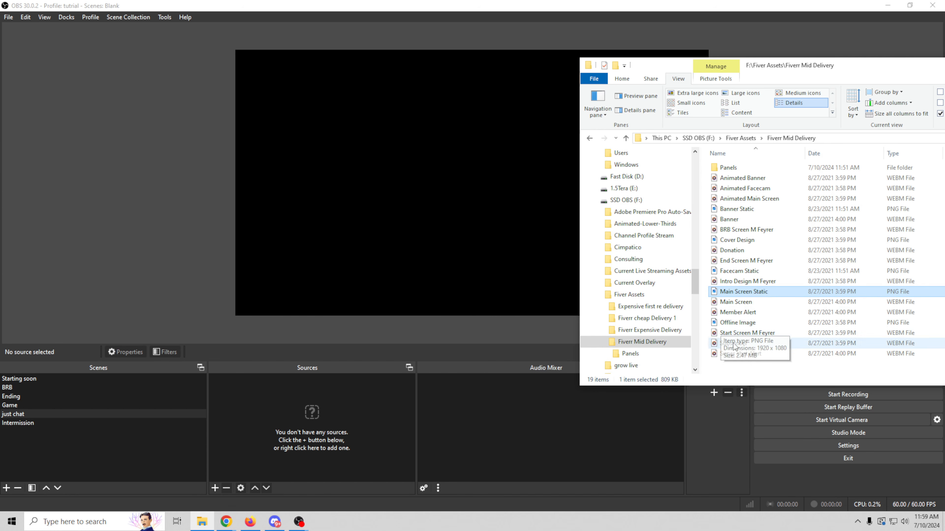
drag(736, 302, 450, 226)
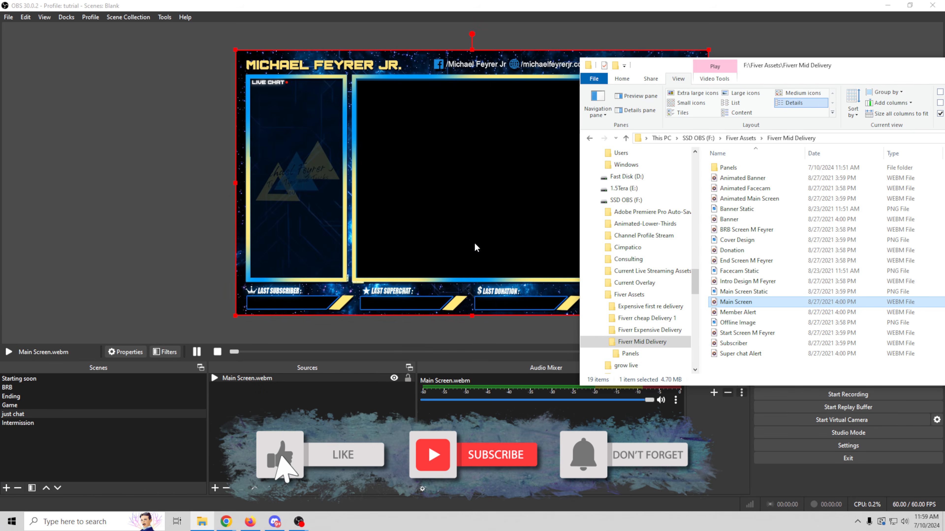
click(187, 237)
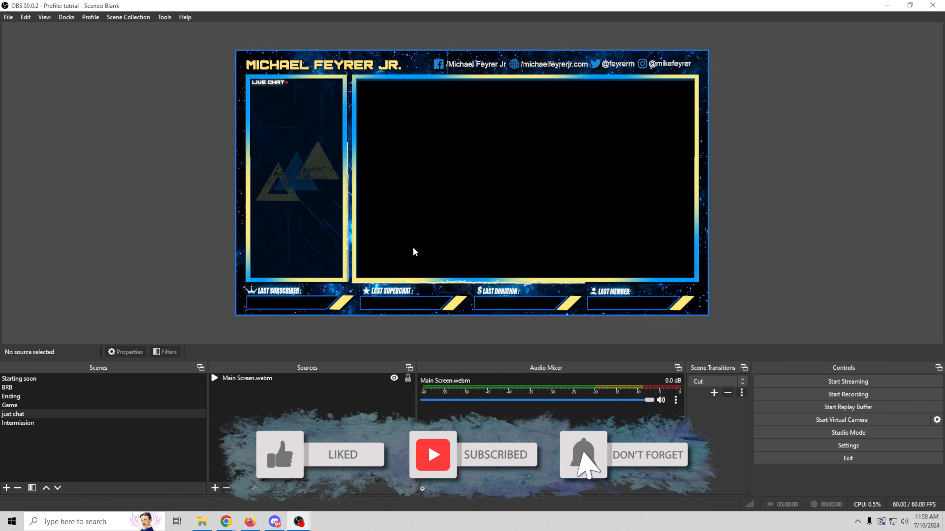
- Add the existing cam Video Capture Device source to the just chat scene
click(214, 489)
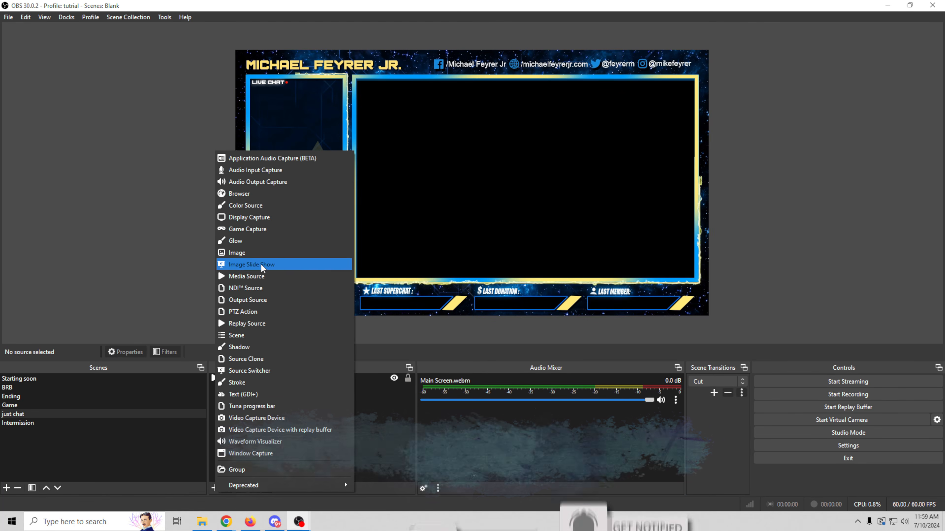
click(256, 418)
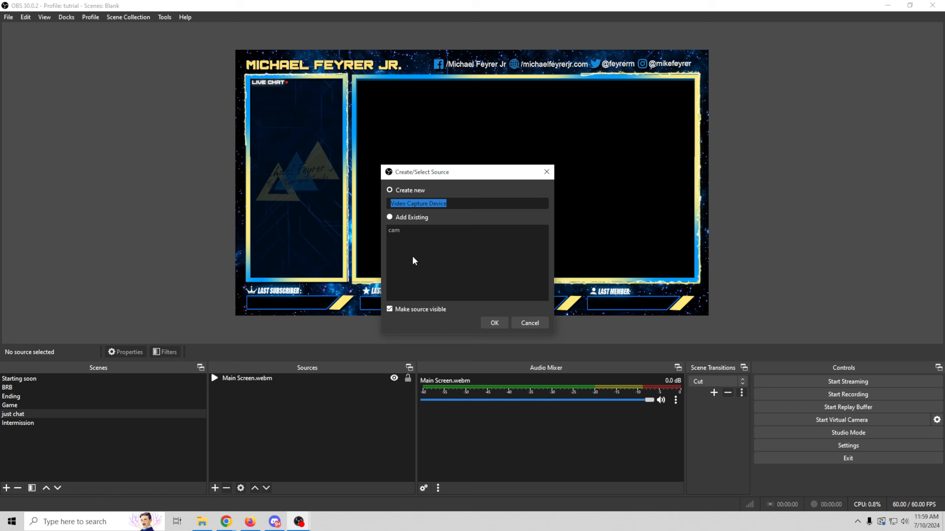
click(390, 217)
click(395, 230)
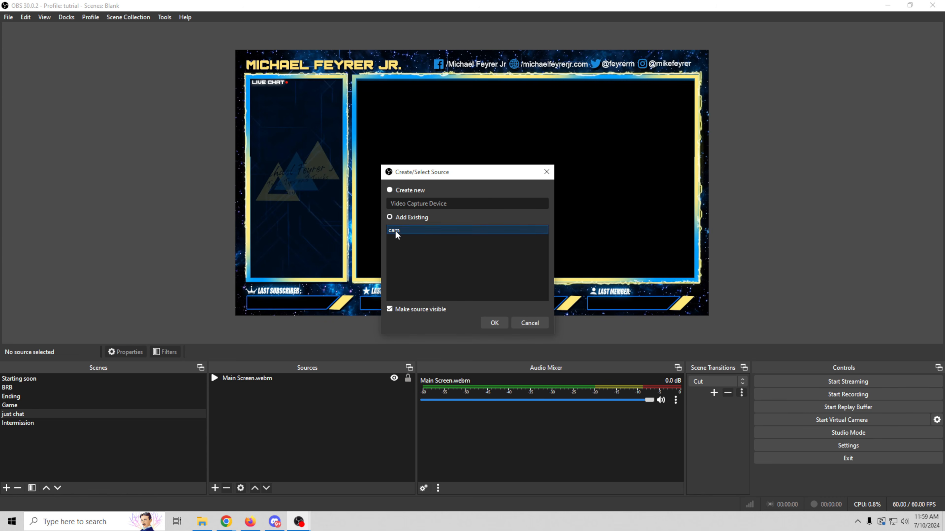
click(494, 323)
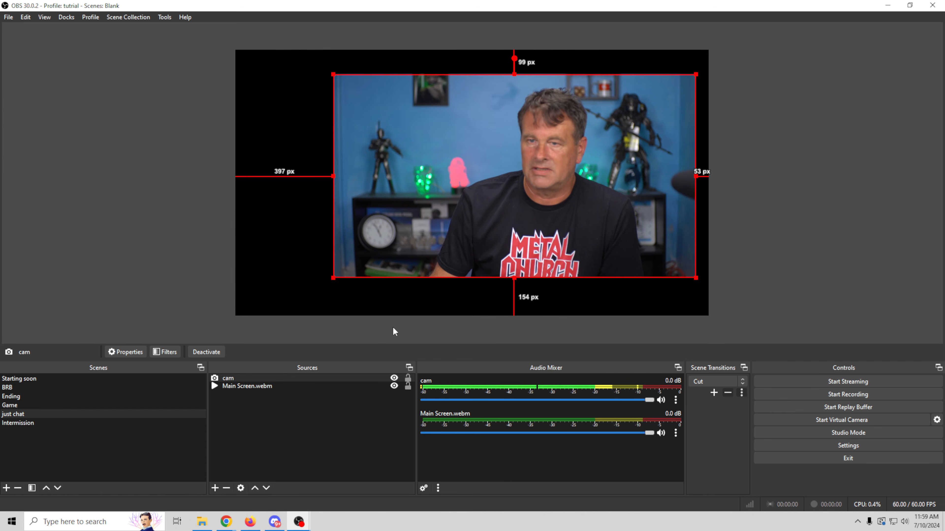
- Enable looping for the Main Screen.webm source in the just chat scene
right_click(257, 388)
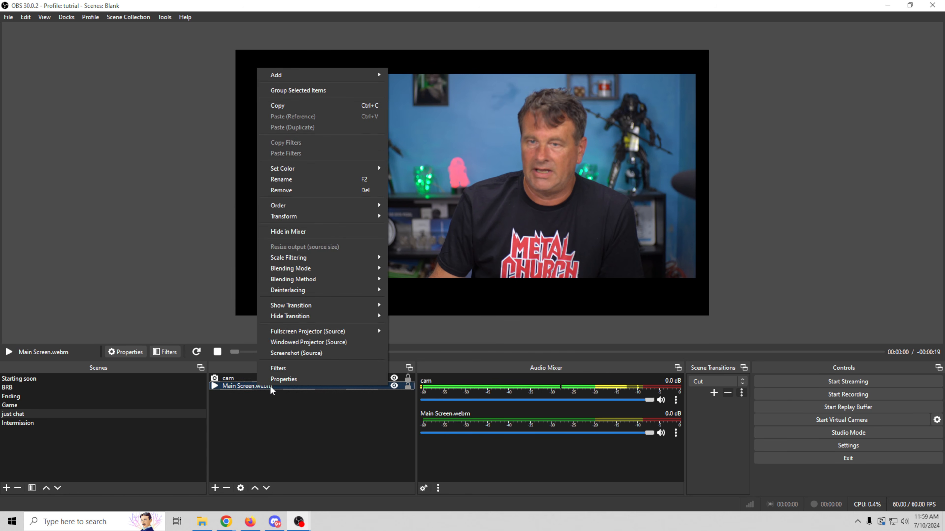
click(283, 380)
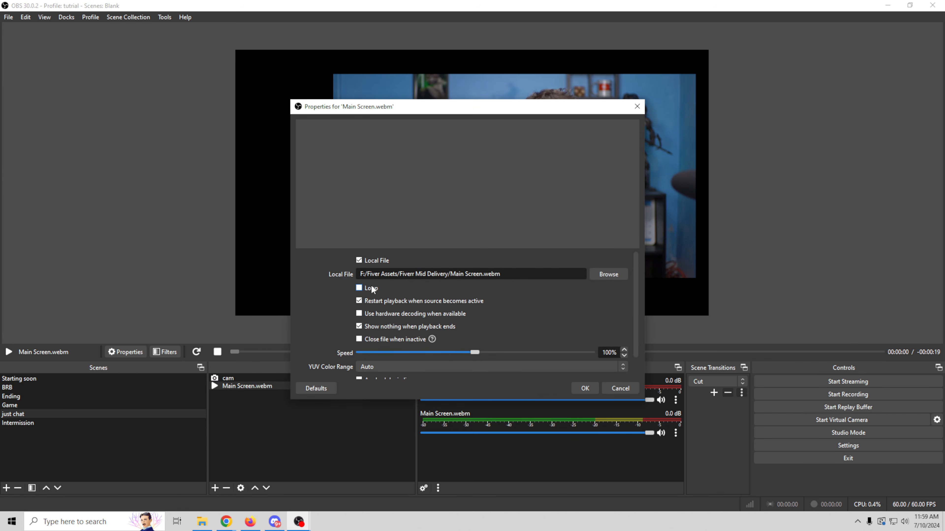
click(359, 288)
click(585, 388)
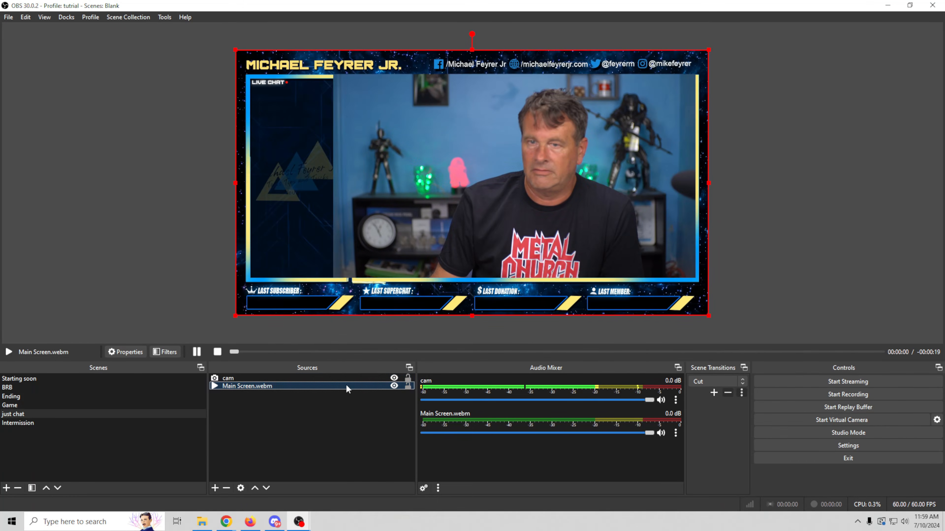
- Place the cam source beneath Main Screen.webm and fit it in the overlay's large frame, about 450 px from the canvas's left edge
drag(348, 378, 348, 389)
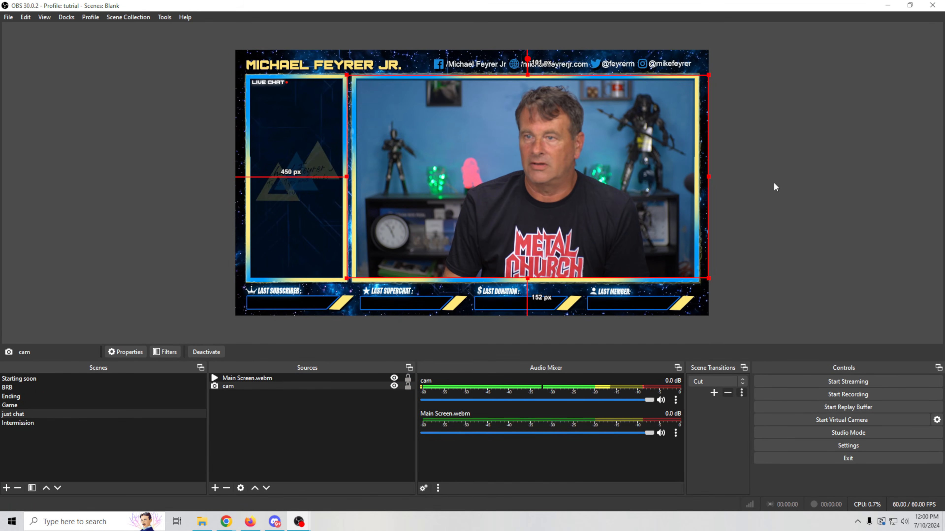
click(772, 203)
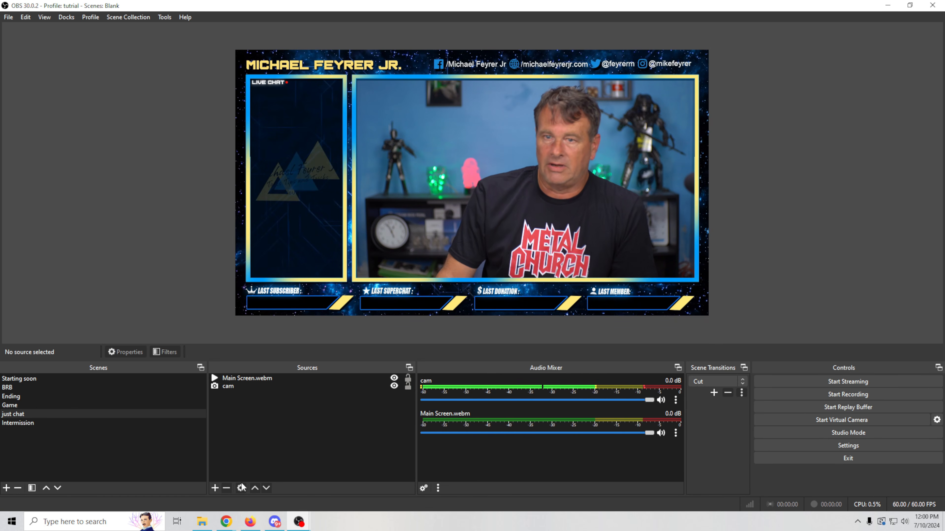
- Preview the Member Alert video from the Fiverr Mid Delivery folder in Media Player
click(202, 521)
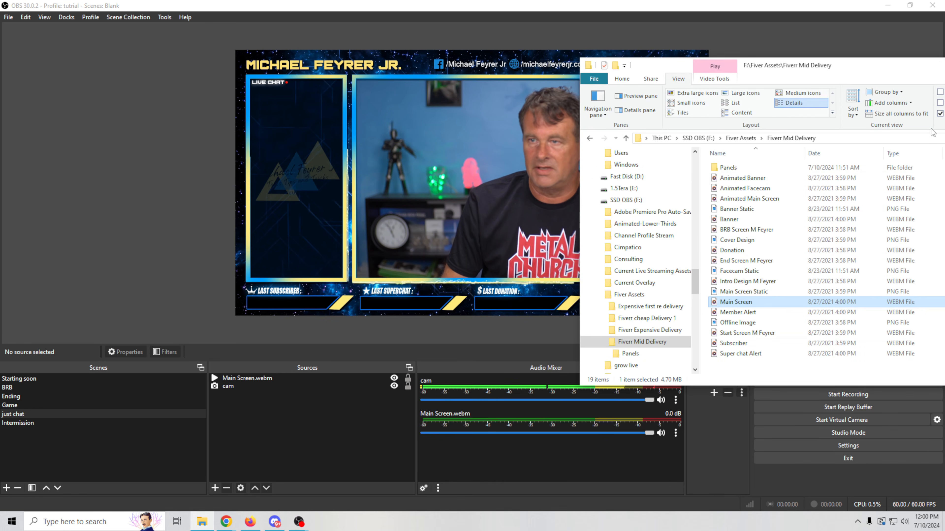
drag(851, 76, 644, 111)
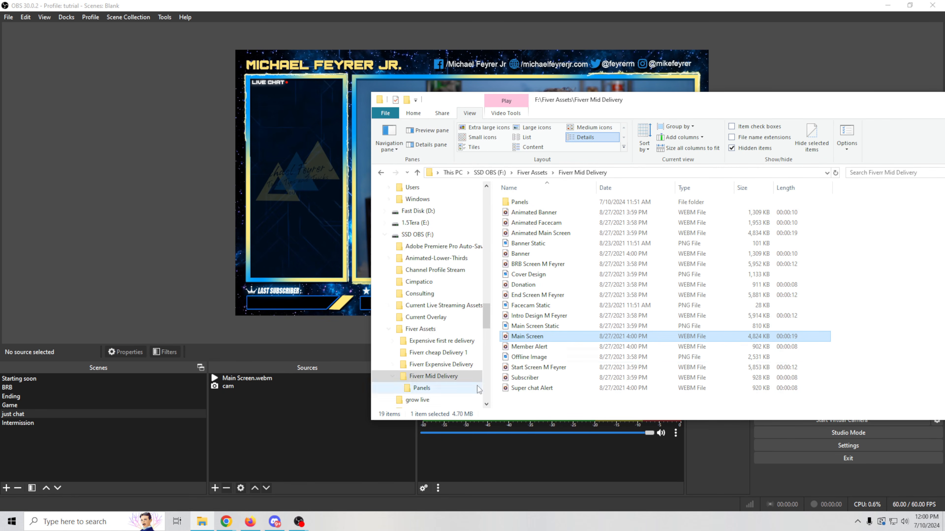
double_click(584, 347)
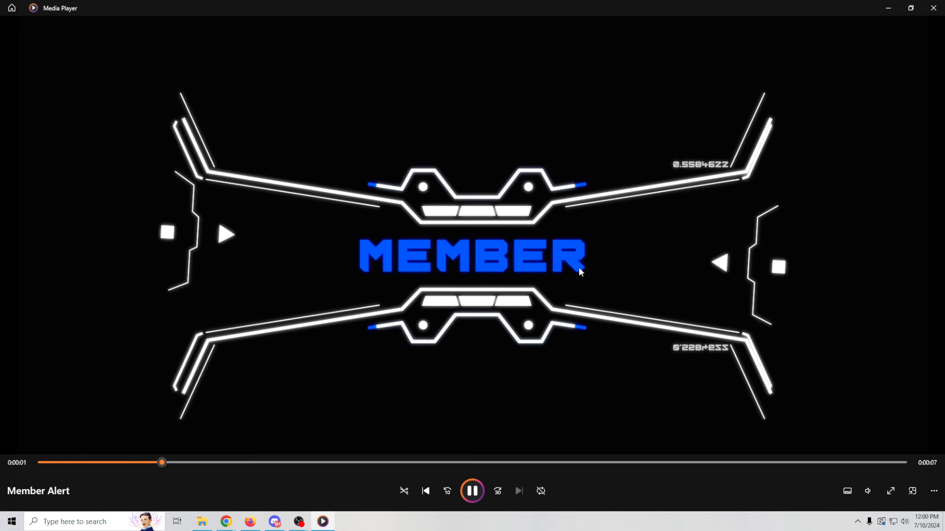
click(933, 8)
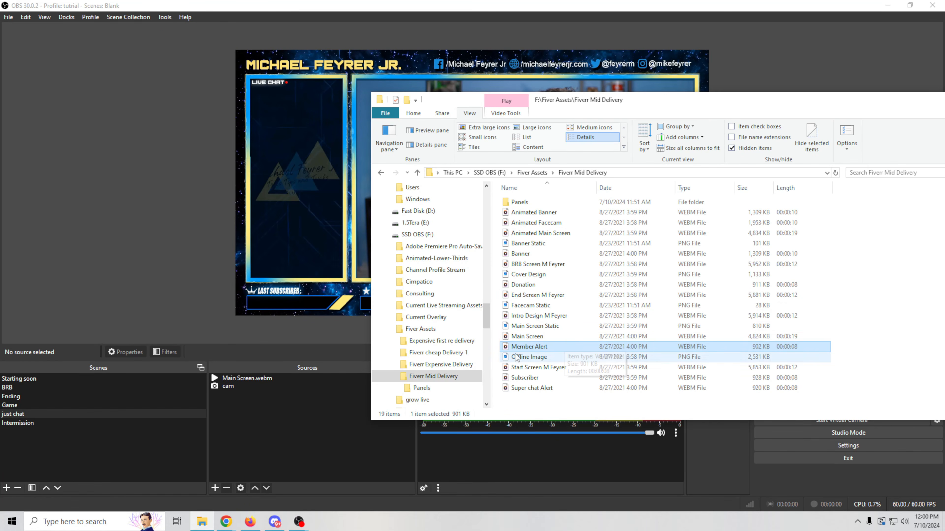
drag(731, 118, 660, 125)
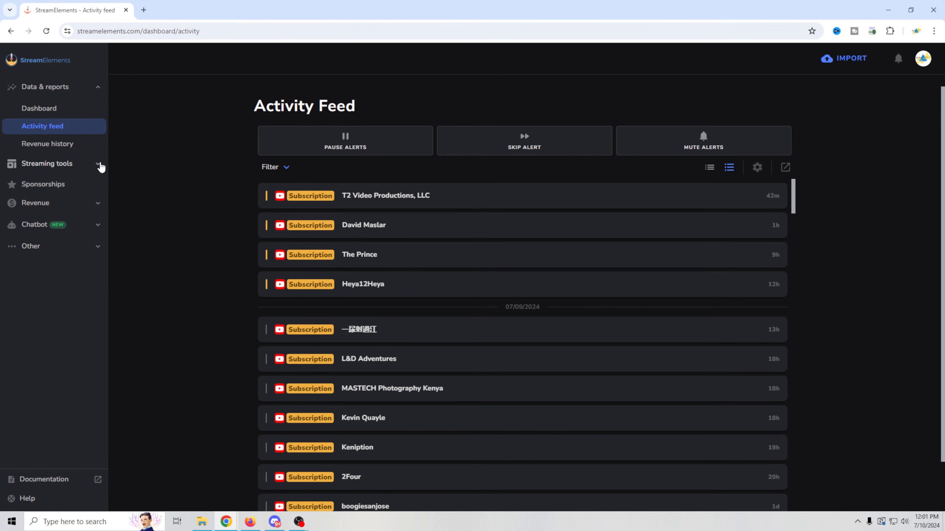
- Switch to StreamElements in Chrome and create a new overlay with 1080p resolution
click(100, 165)
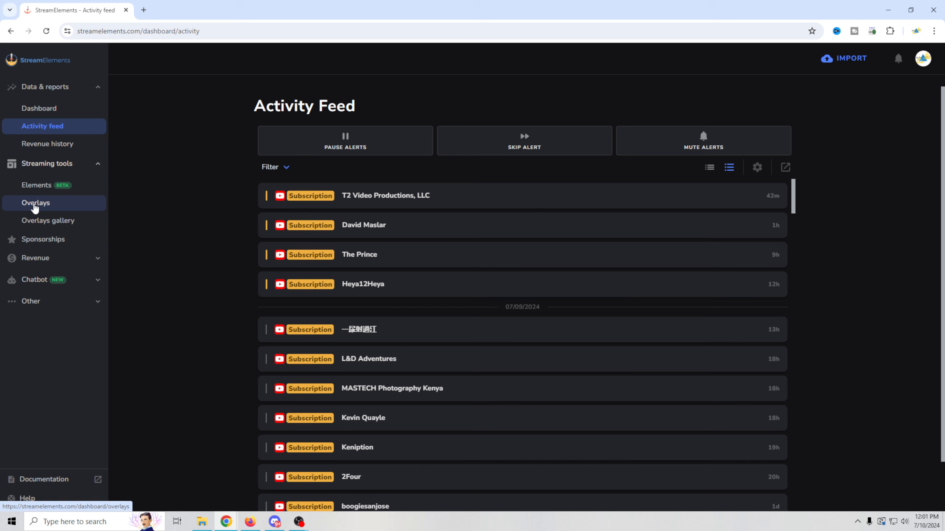
click(35, 204)
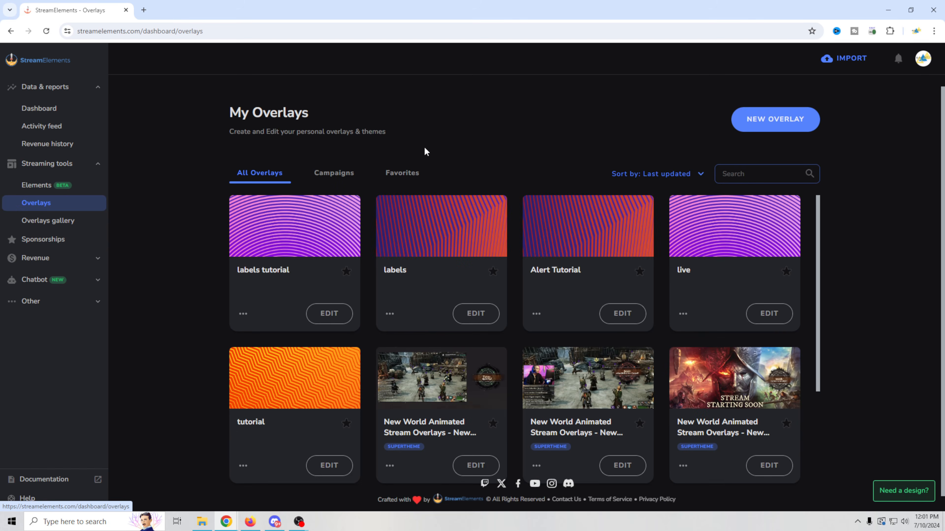
click(767, 124)
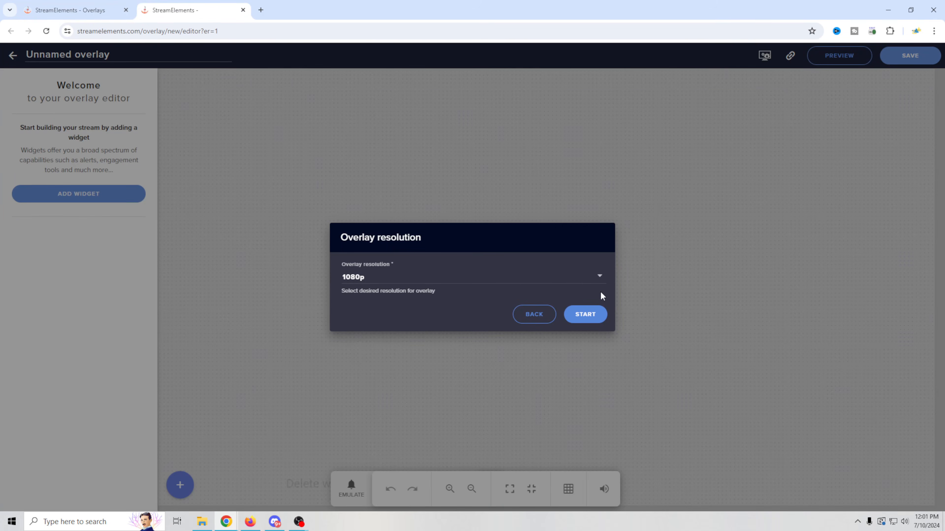
click(596, 317)
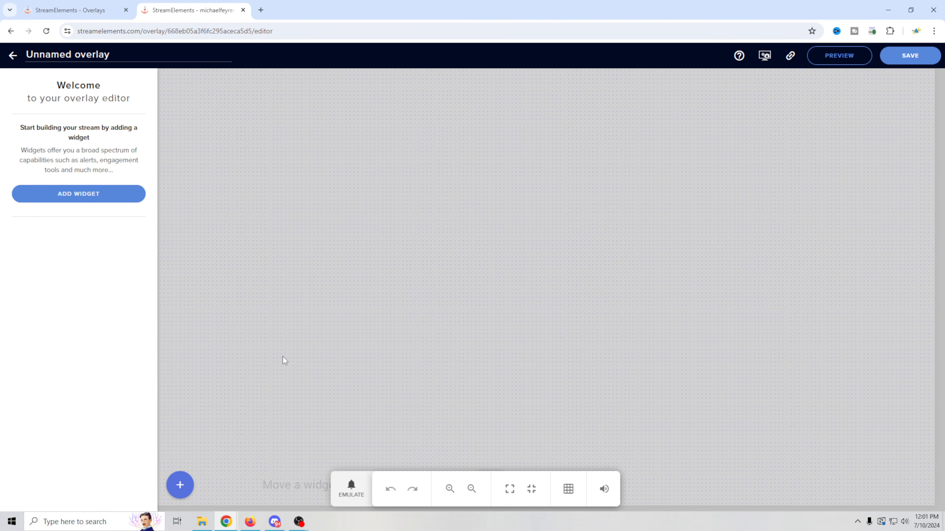
- Add an AlertBox widget to the overlay and open the advanced settings of its subscriber alert
click(110, 204)
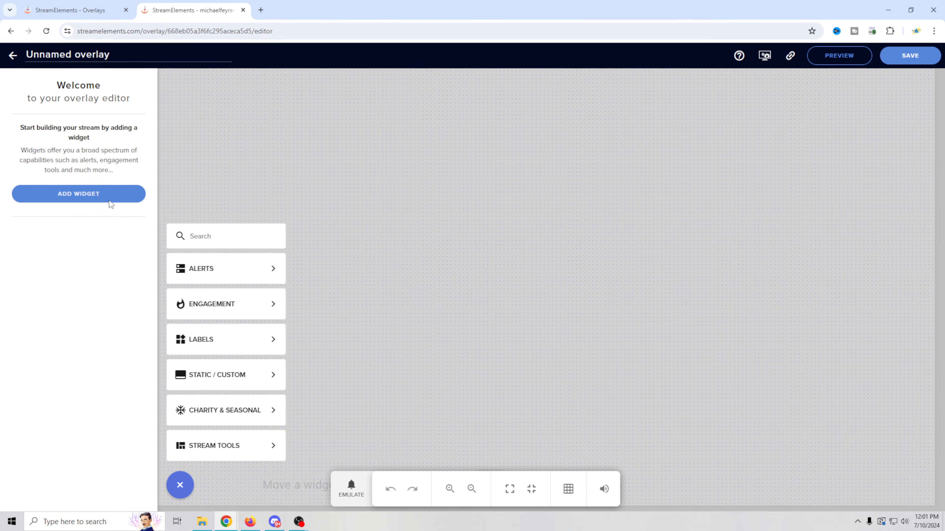
mouse_move(222, 265)
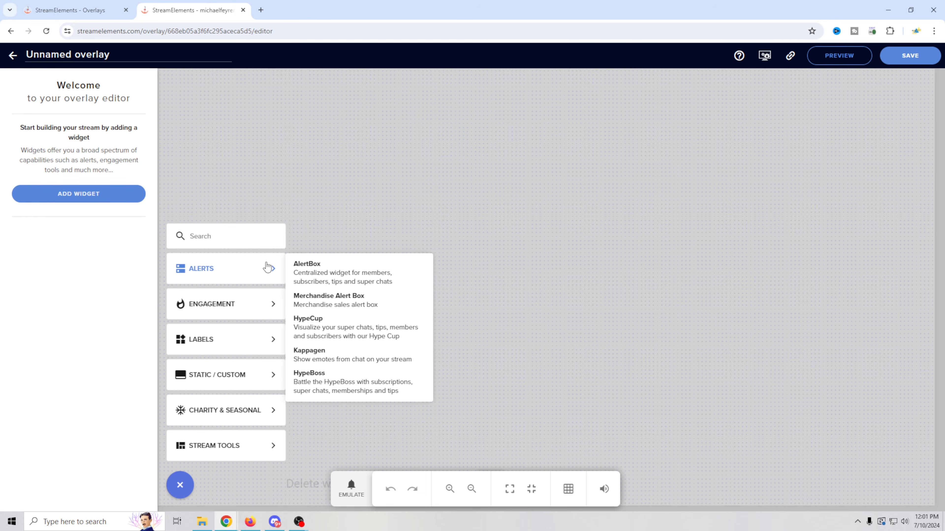
click(347, 272)
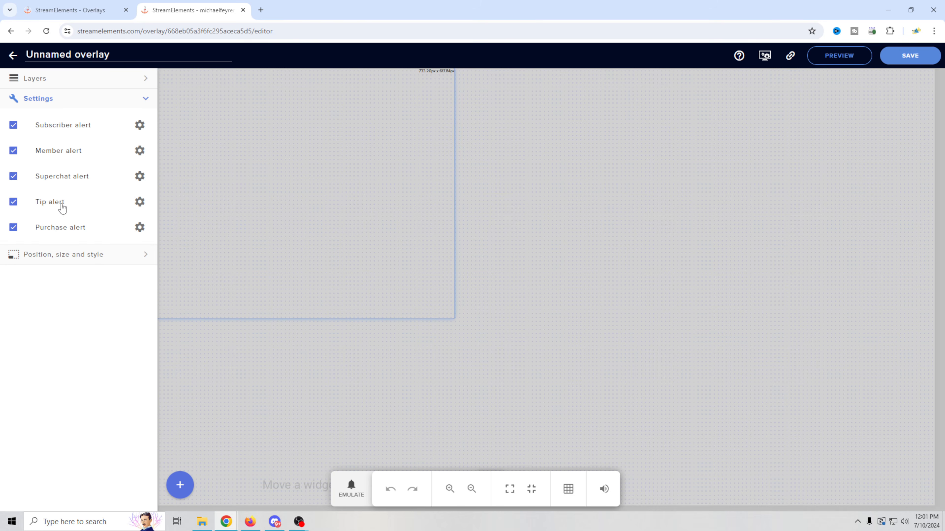
click(62, 127)
click(14, 129)
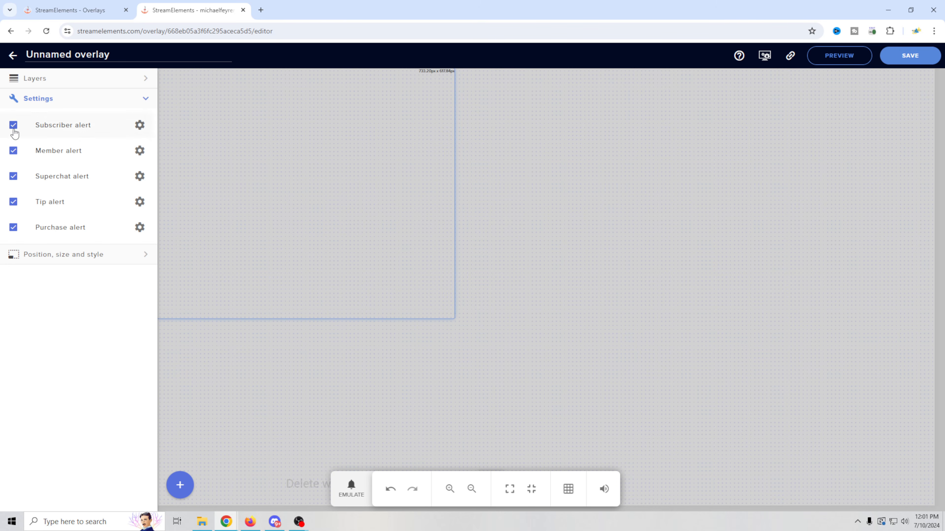
click(139, 126)
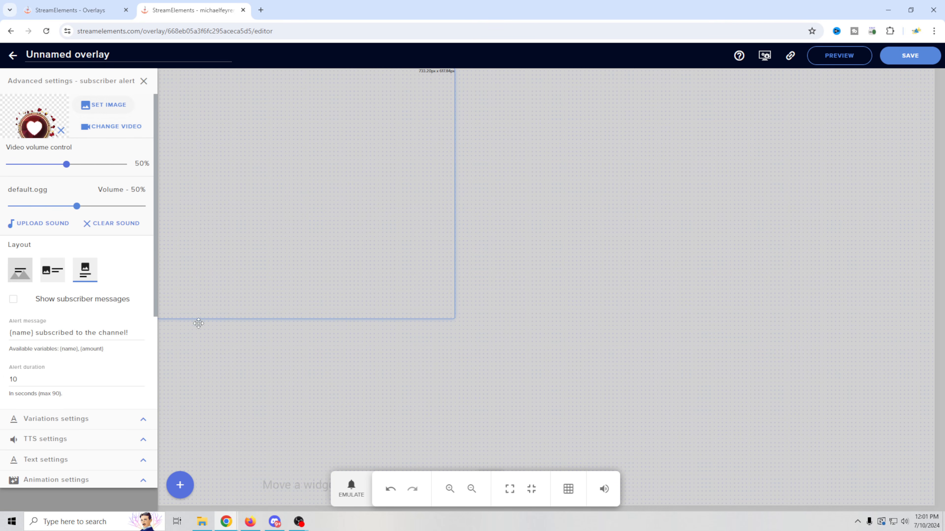
- Preview the Super chat Alert video from the Fiverr Mid Delivery folder and select the Subscriber video file
click(202, 522)
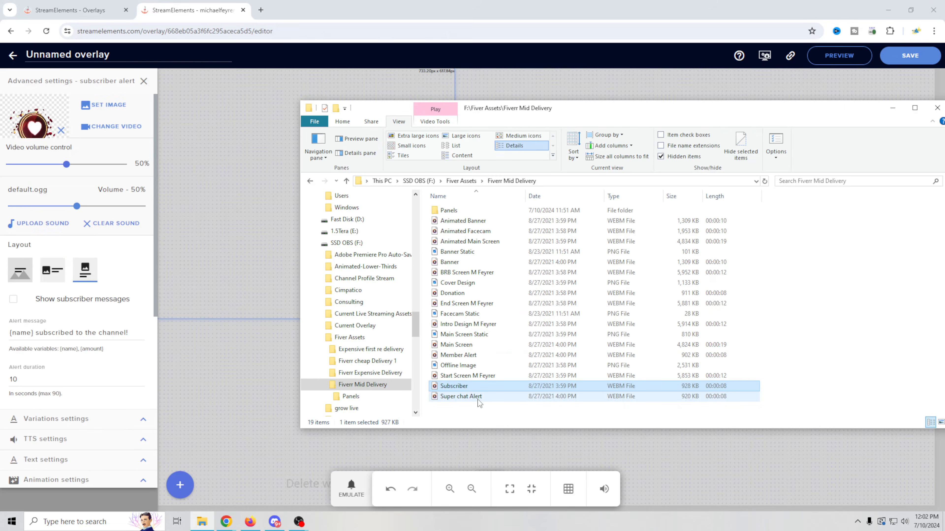
click(472, 396)
double_click(472, 396)
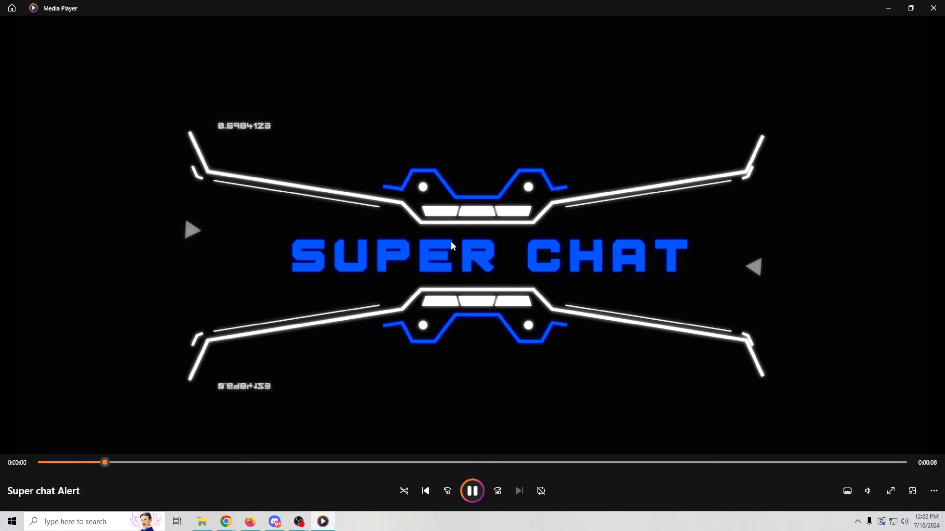
click(932, 11)
click(461, 386)
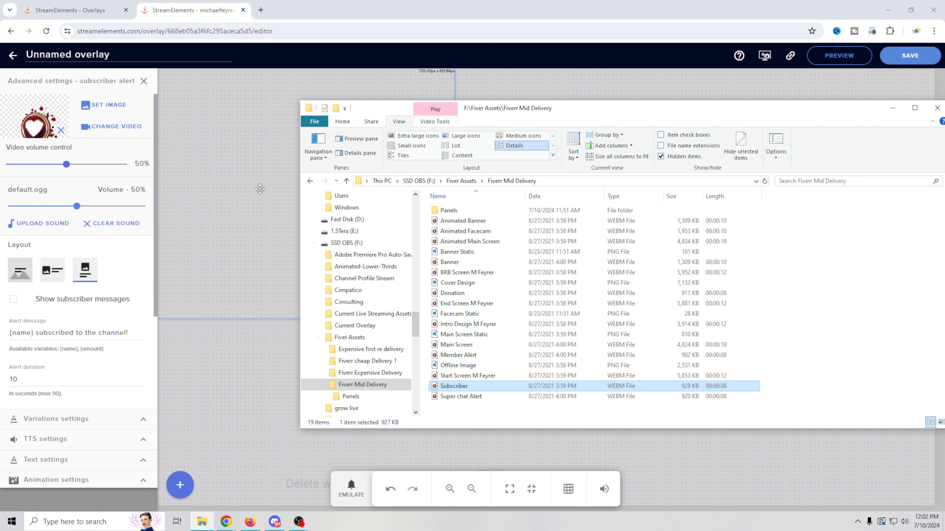
- Set the subscriber alert's video to the already uploaded Subscriber.webm
click(111, 126)
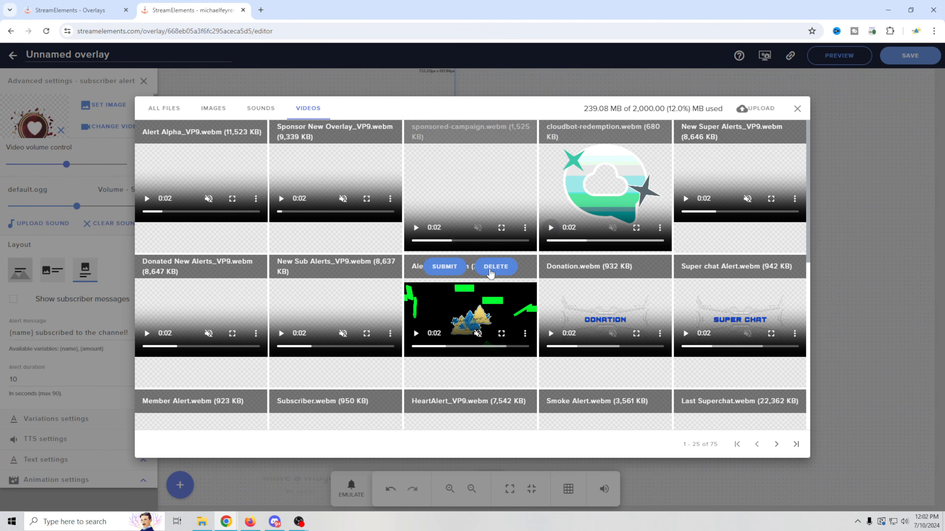
scroll(398, 210, down, 4)
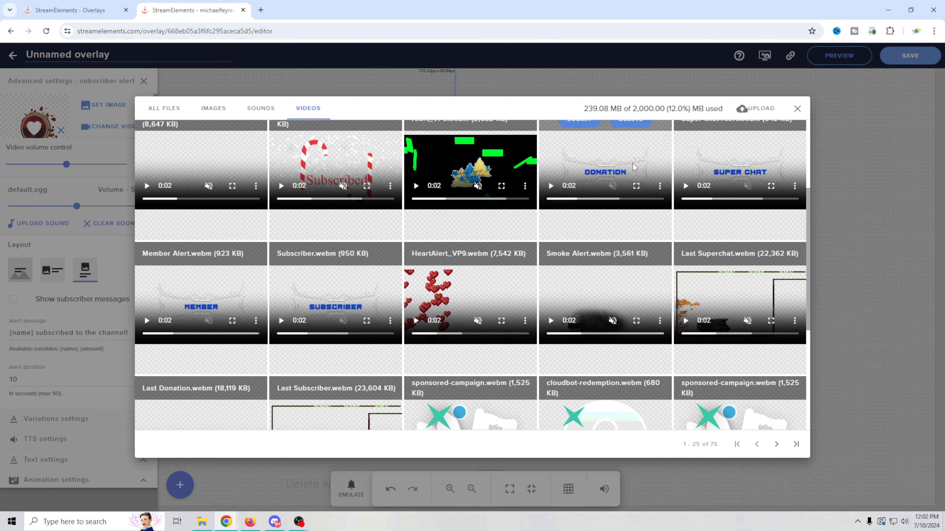
scroll(302, 289, up, 4)
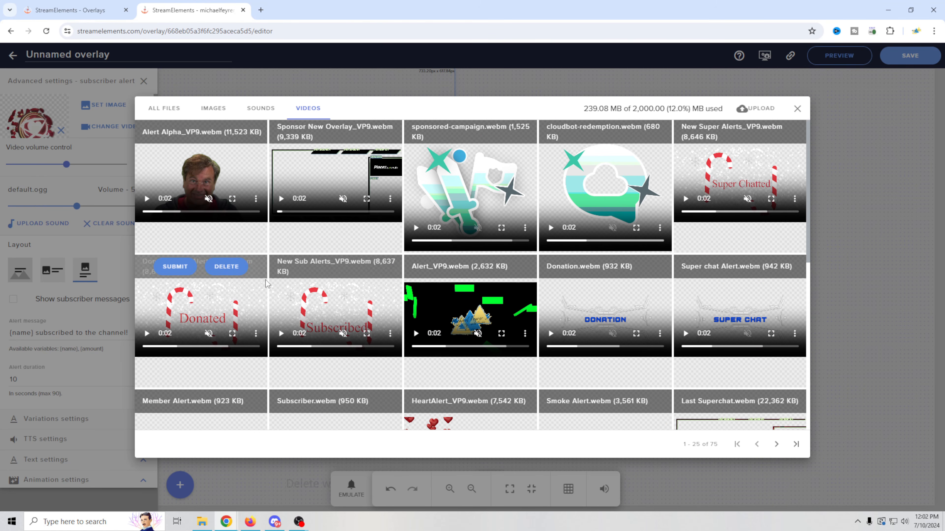
click(755, 109)
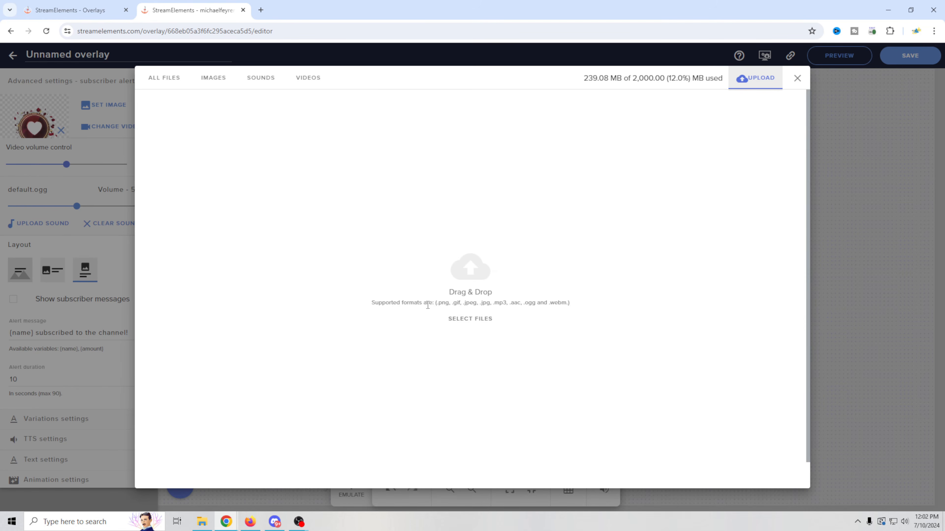
click(202, 521)
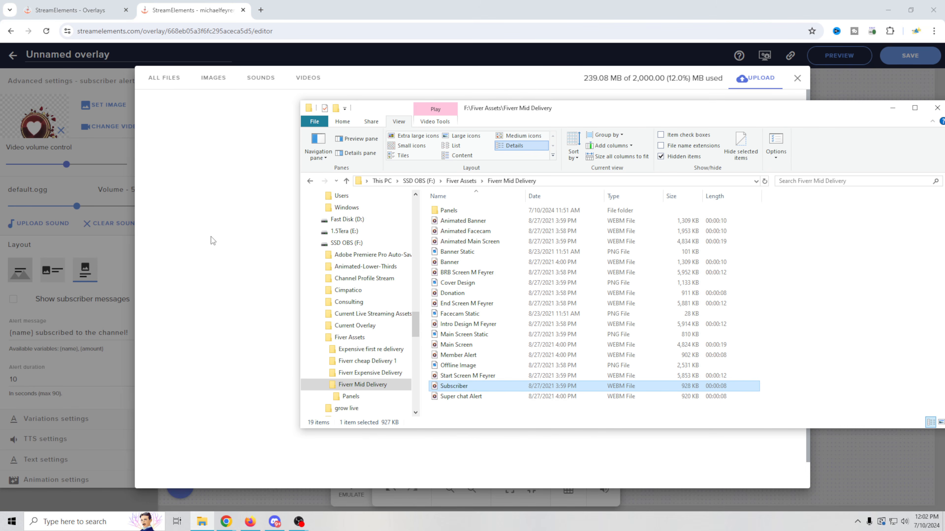
click(549, 85)
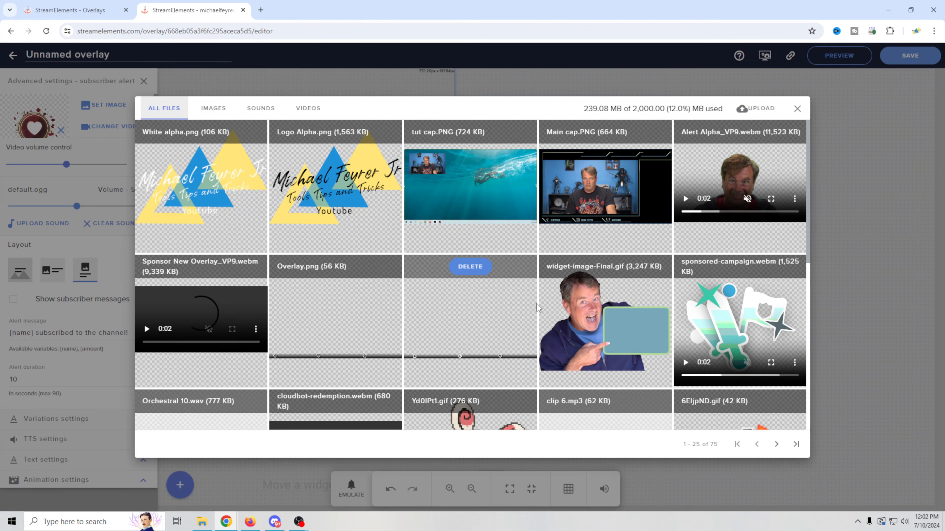
scroll(536, 308, down, 8)
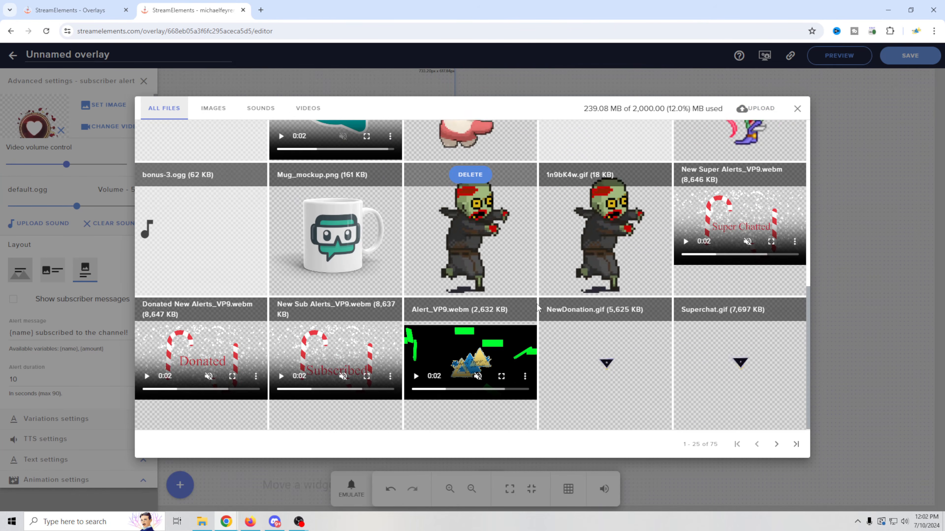
click(308, 108)
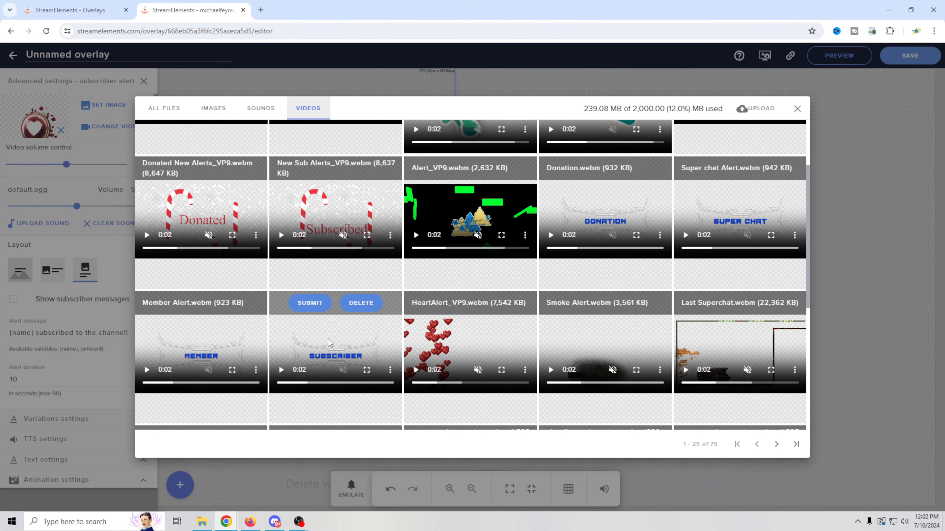
click(318, 305)
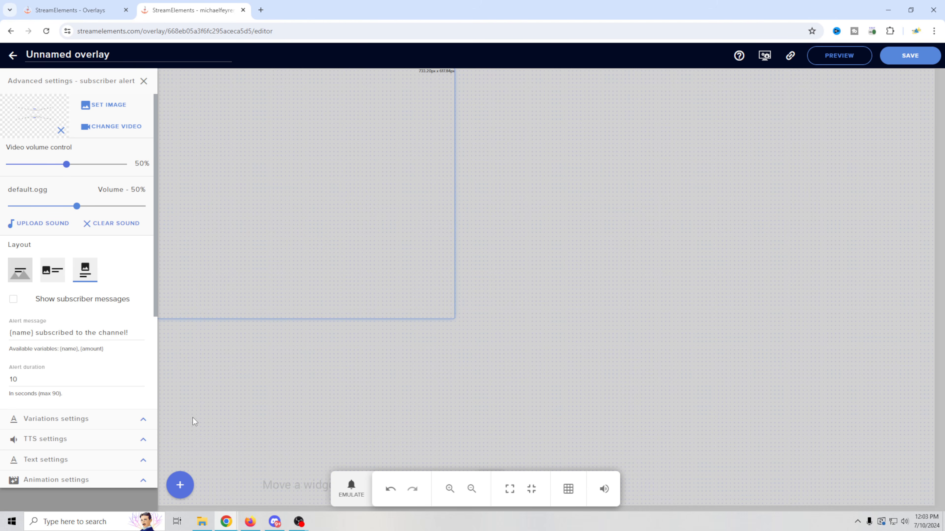
- Emulate a subscriber event to test the alert, and mute the overlay editor's sound
click(350, 489)
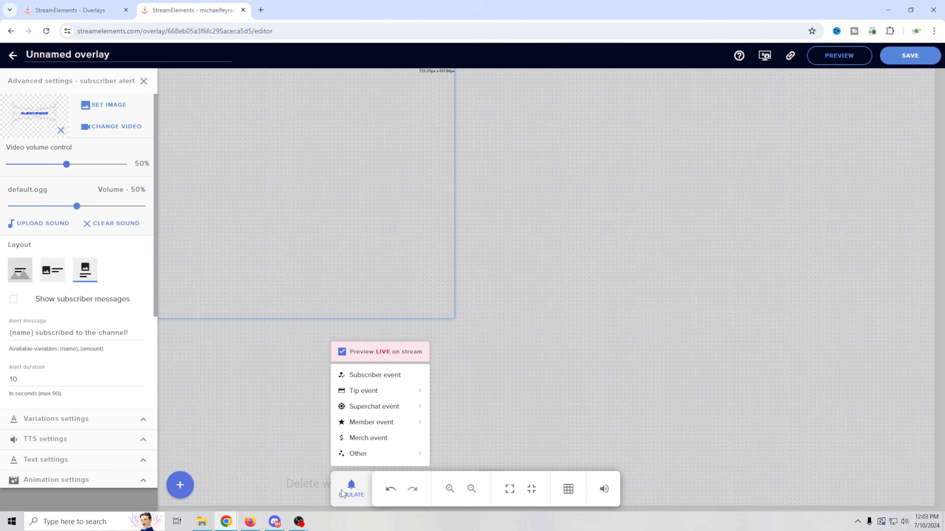
mouse_move(375, 398)
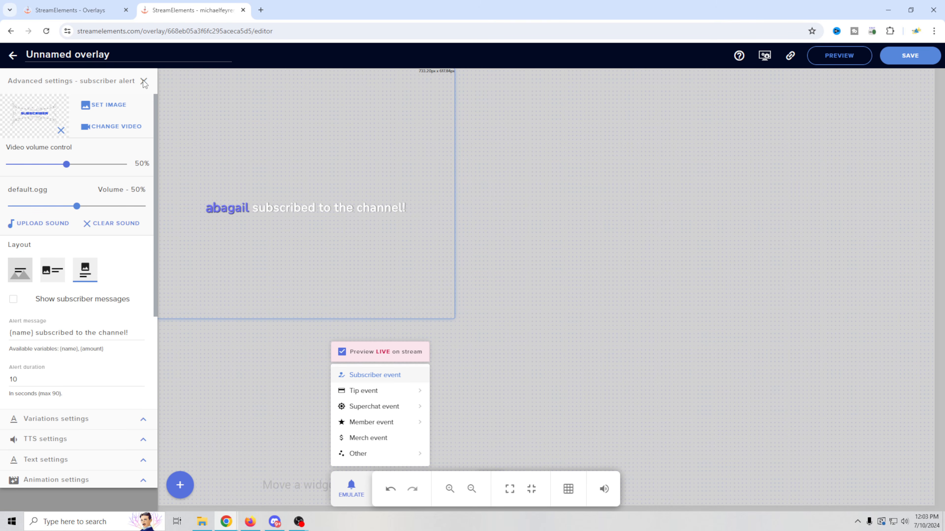
click(607, 490)
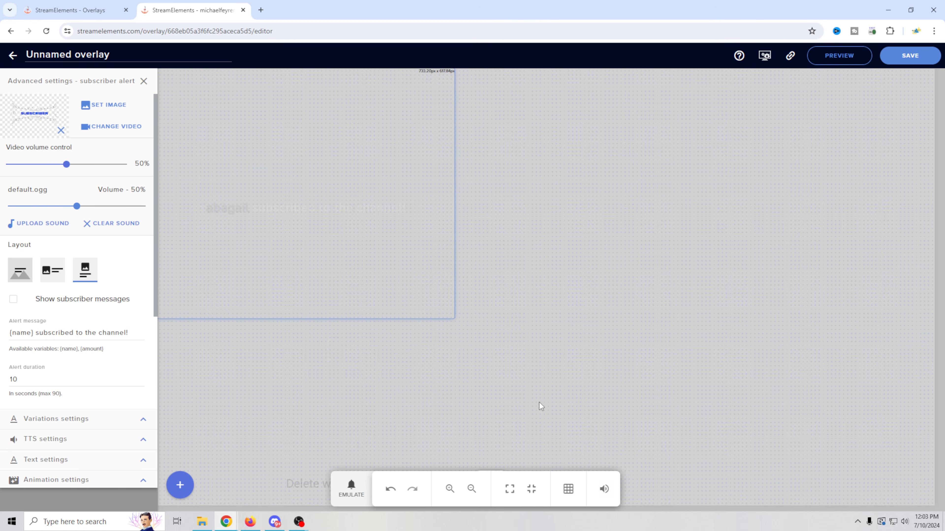
click(143, 81)
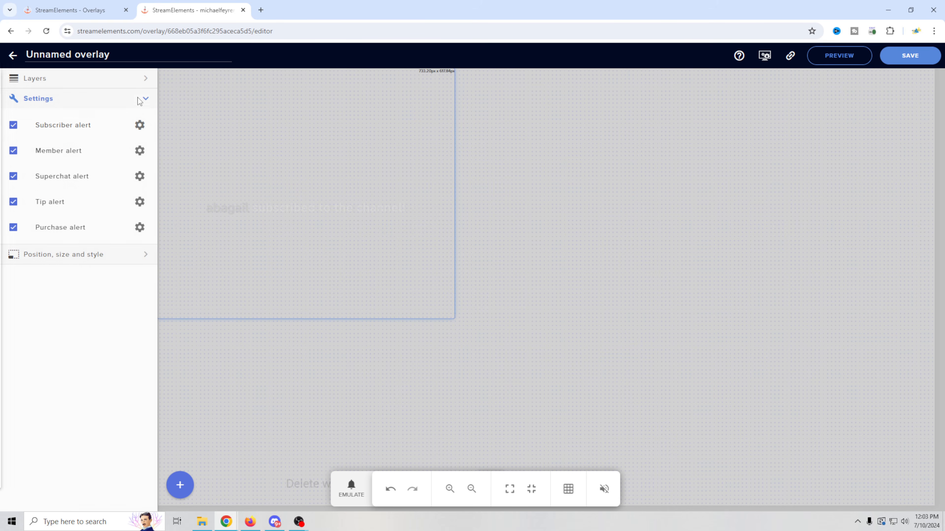
- Set the superchat alert's video to Super chat Alert.webm and close its advanced settings
click(139, 177)
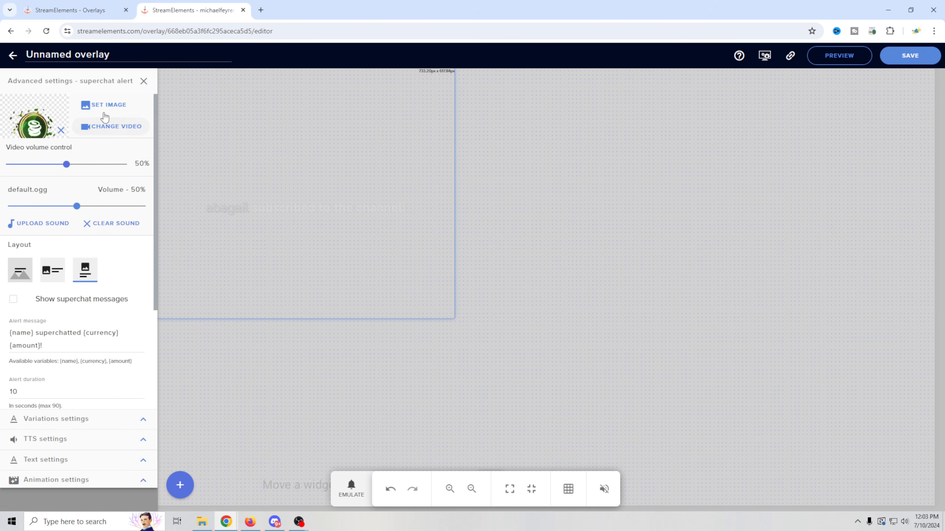
click(107, 127)
mouse_move(431, 326)
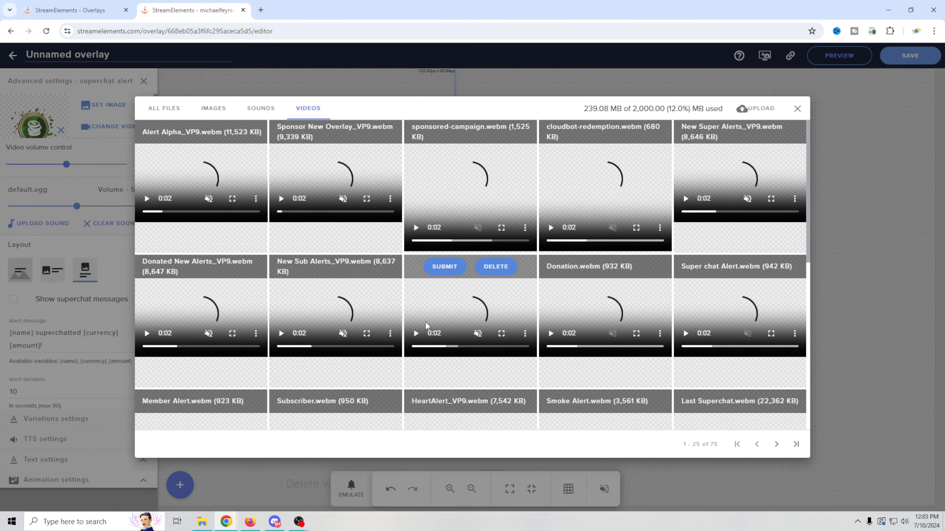
scroll(439, 320, down, 7)
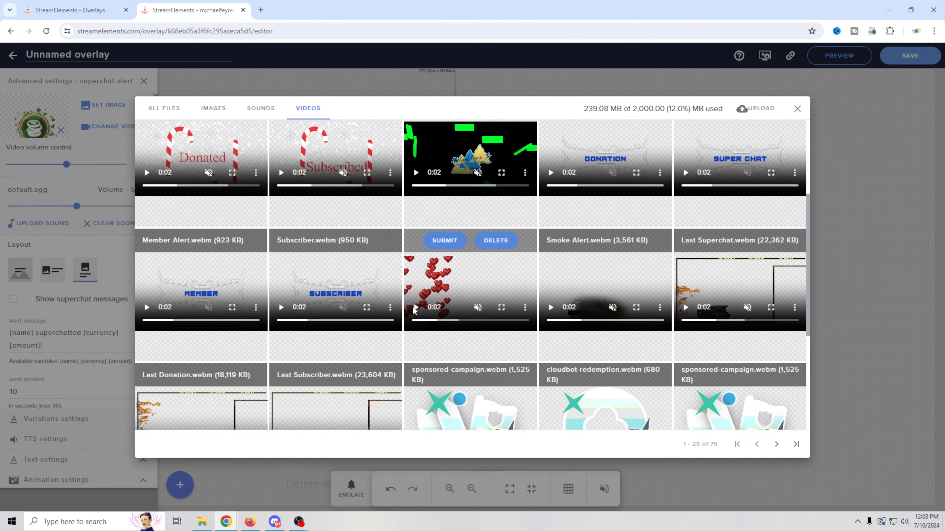
scroll(414, 311, down, 2)
scroll(414, 311, up, 5)
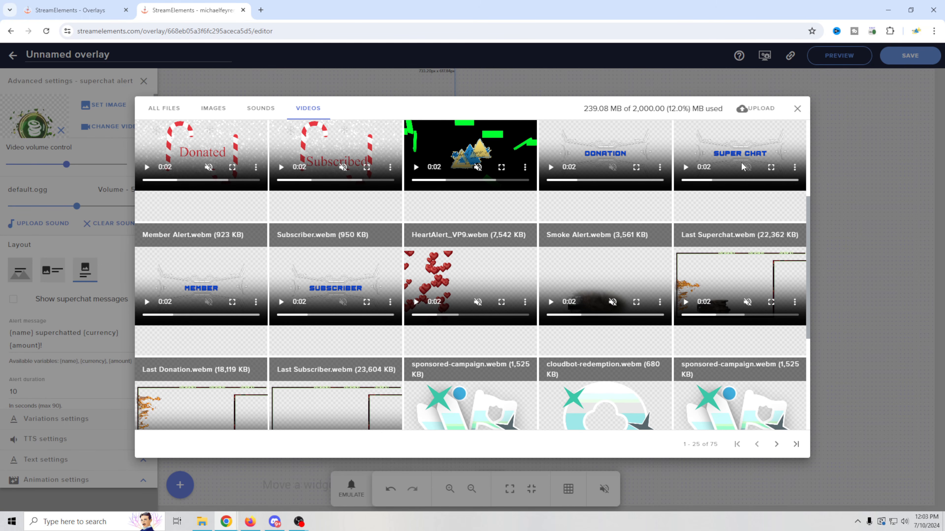
scroll(742, 194, up, 3)
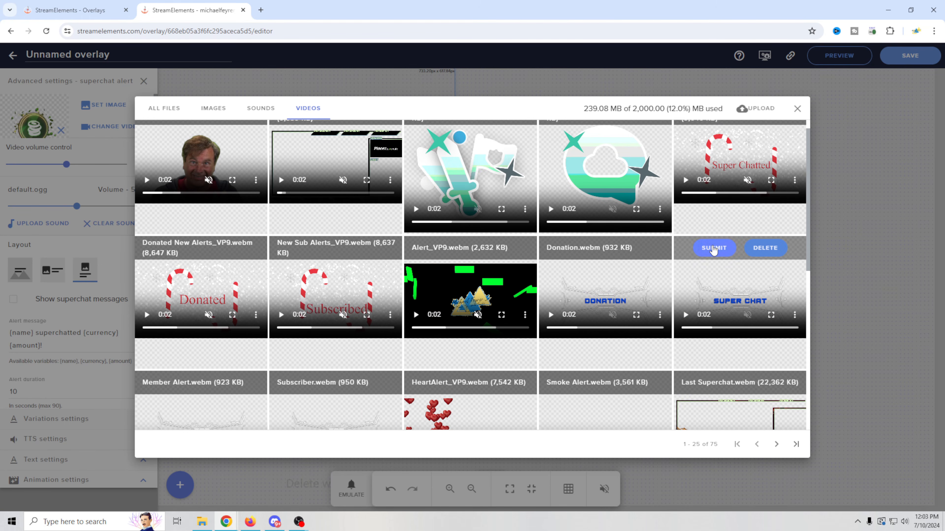
click(714, 249)
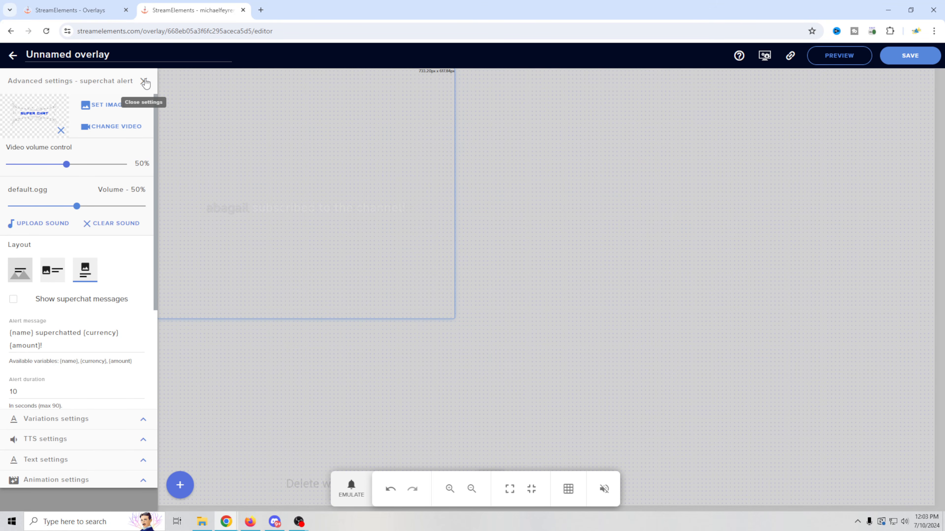
click(145, 82)
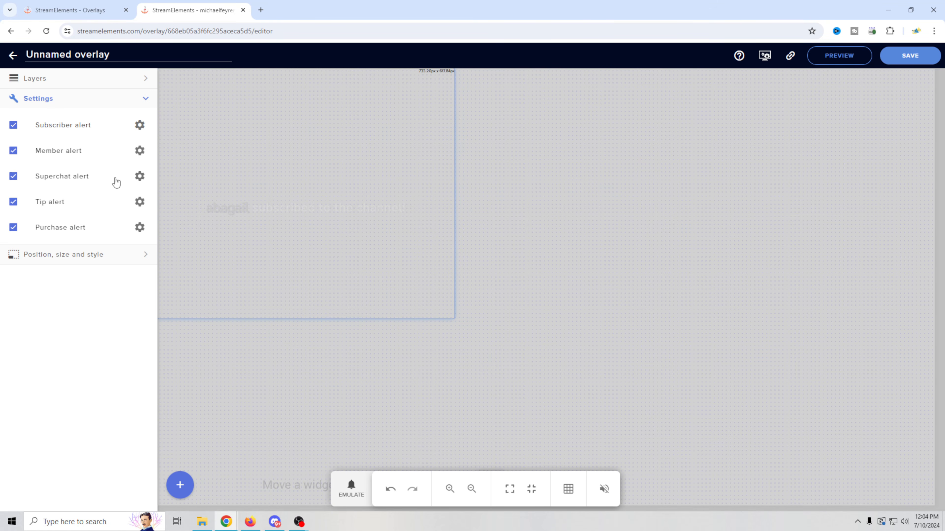
- Set the tip alert's video to Donation.webm and close its advanced settings
click(141, 155)
click(144, 84)
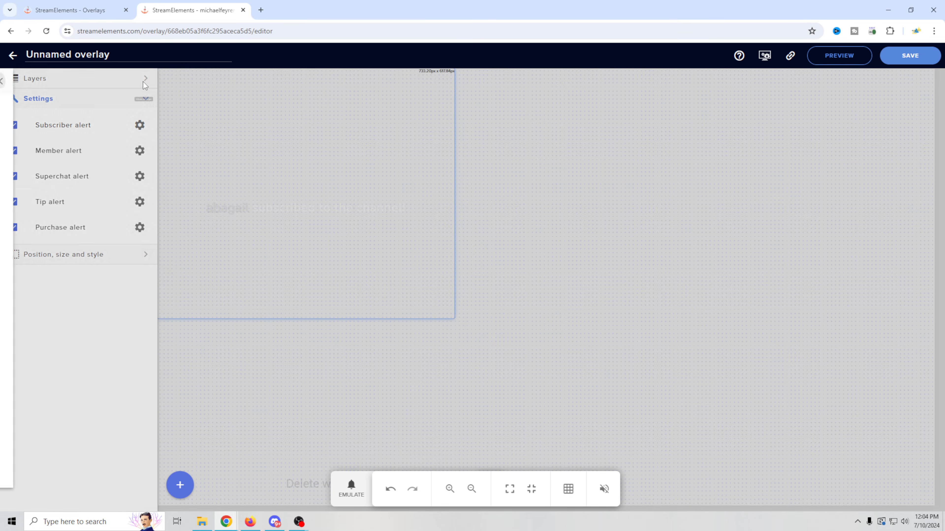
click(140, 203)
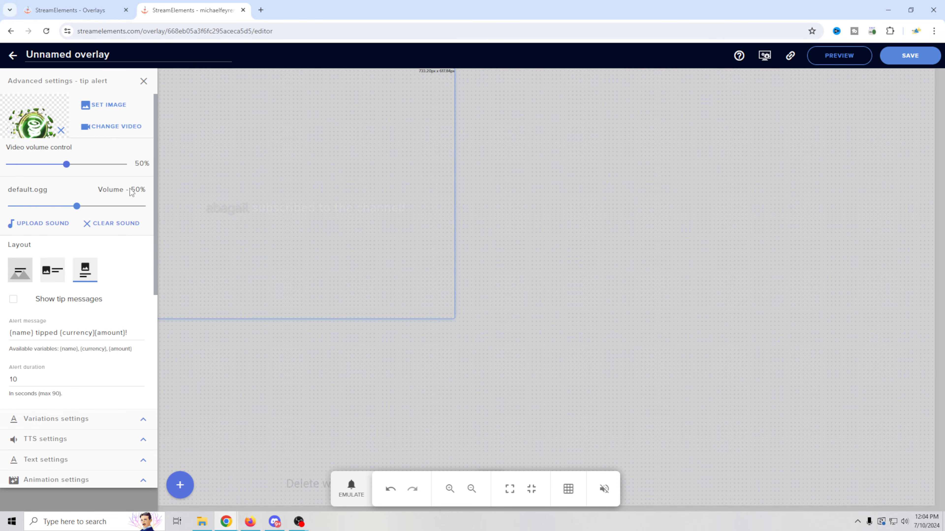
click(103, 126)
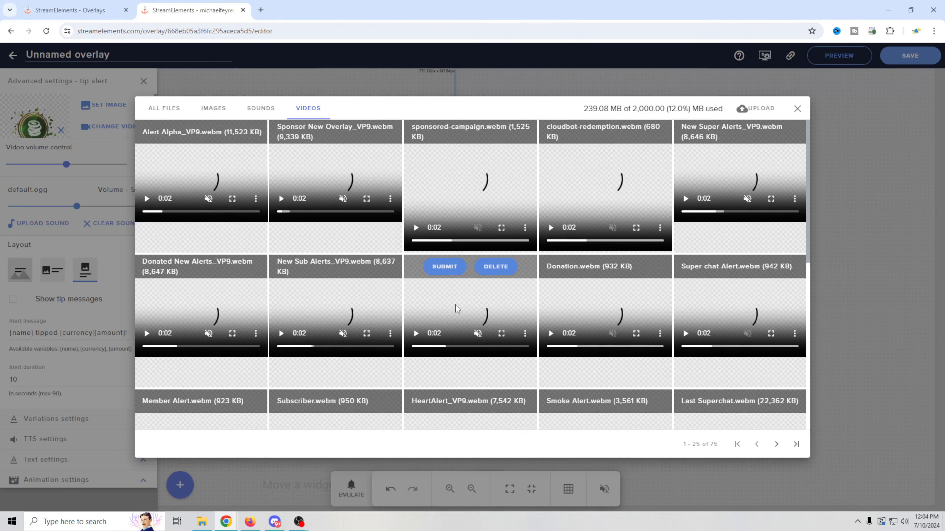
scroll(443, 302, down, 5)
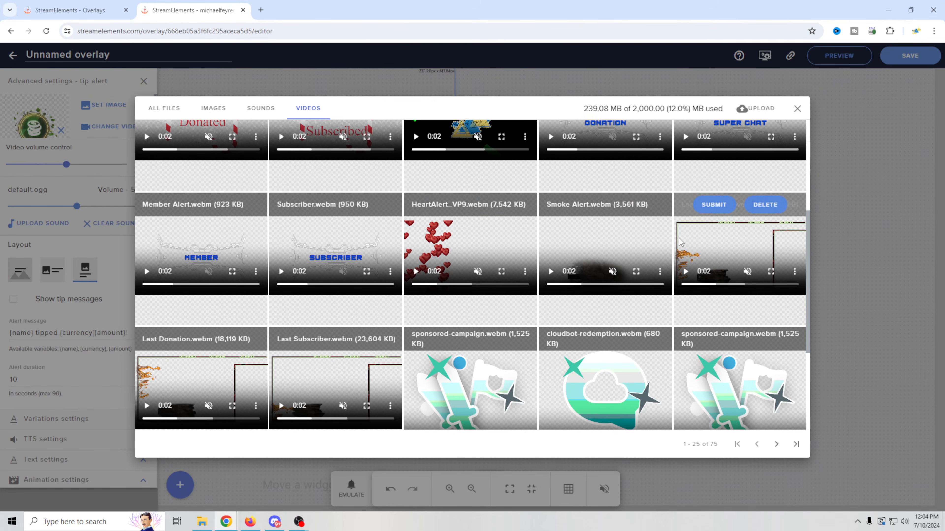
scroll(614, 215, up, 1)
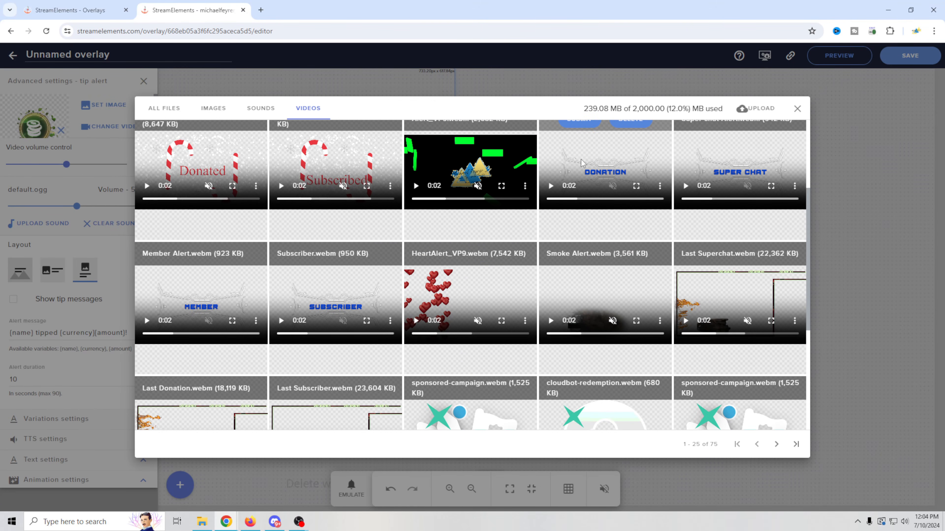
scroll(581, 164, up, 1)
click(581, 167)
click(144, 82)
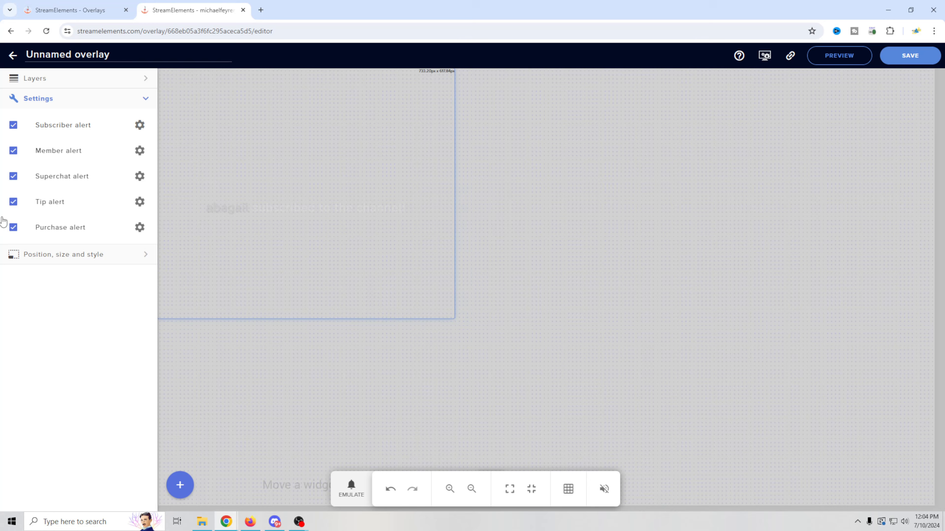
- Disable the purchase alert and save the overlay under the name "Fiver alerts"
click(12, 230)
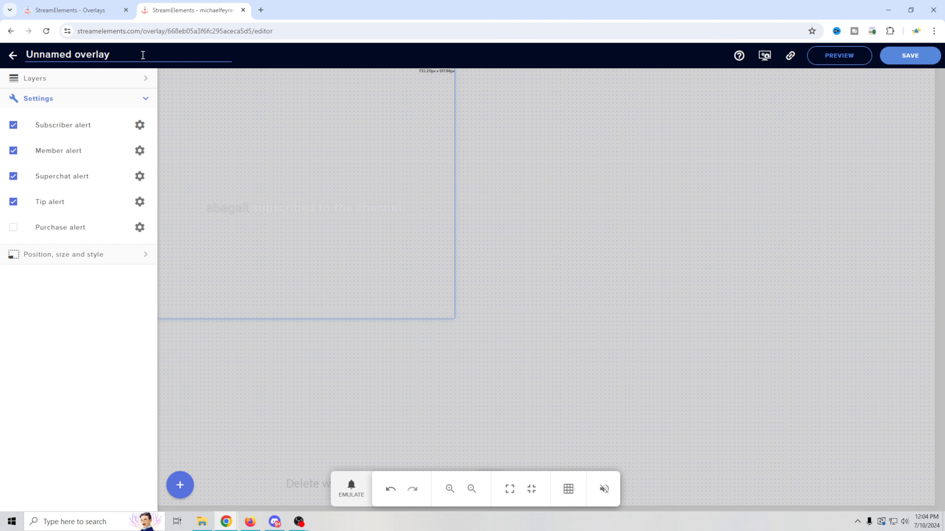
drag(141, 56, 22, 52)
text(Fiver alerts)
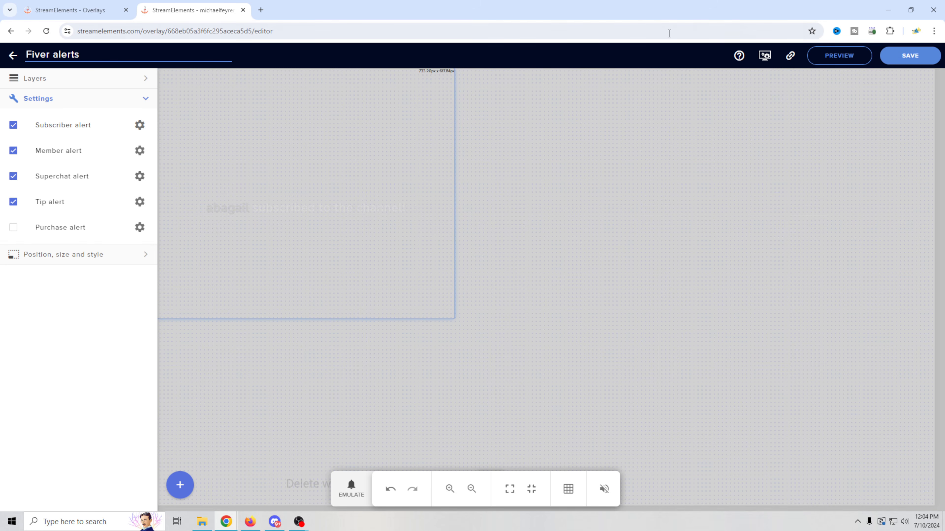
click(897, 58)
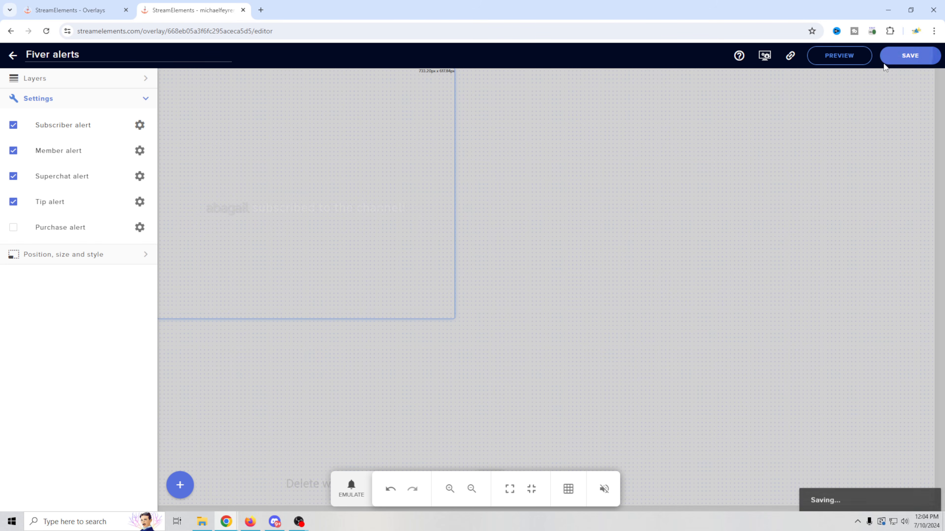
- Copy the overlay's link and switch to the OBS window with the tutrial profile
click(789, 58)
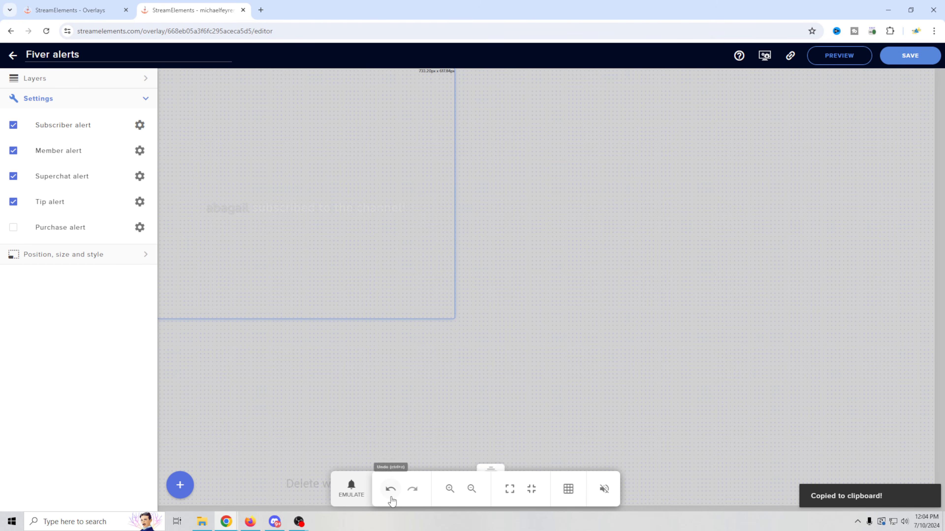
mouse_move(298, 525)
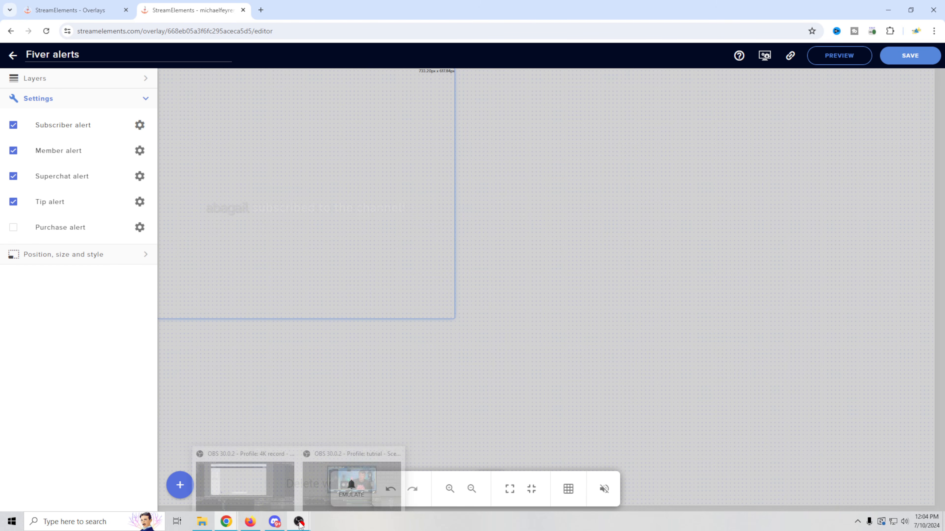
click(346, 486)
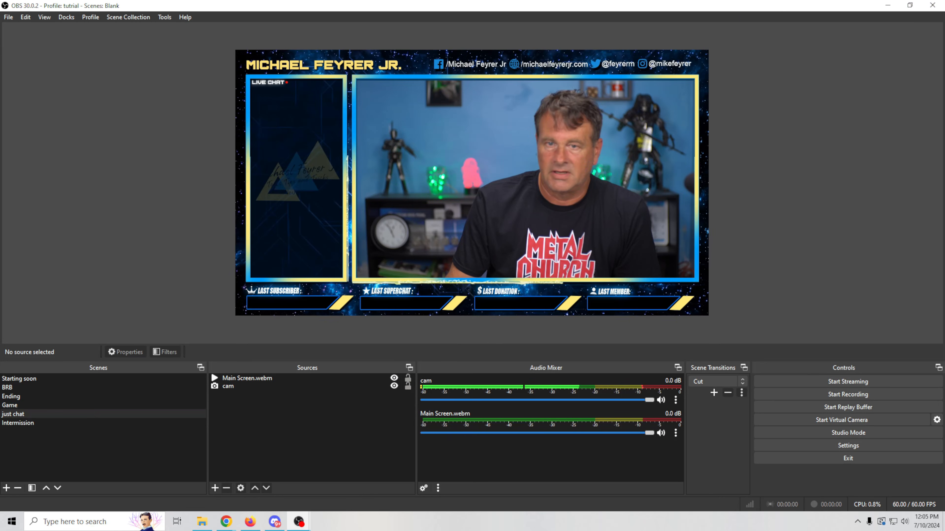
- Rename the Intermission scene as "alerts"
click(18, 424)
right_click(17, 425)
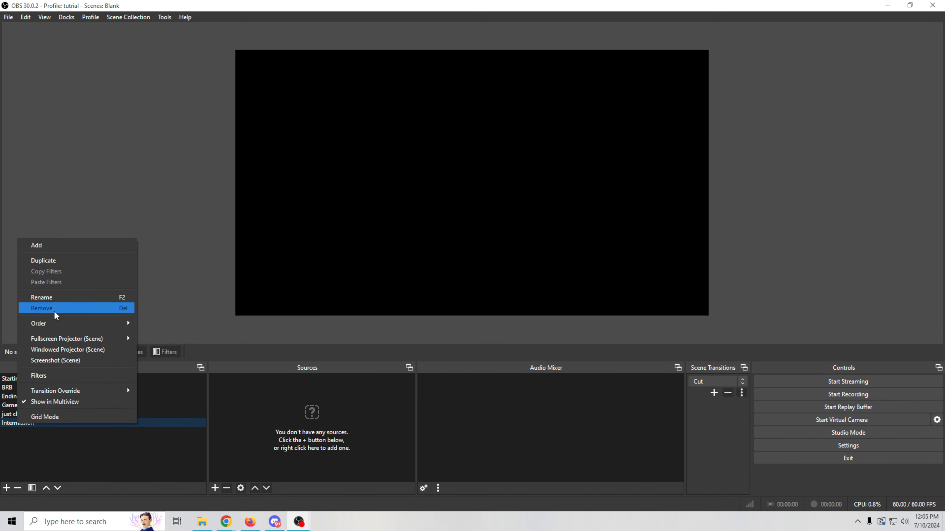
click(57, 298)
text(alerts)
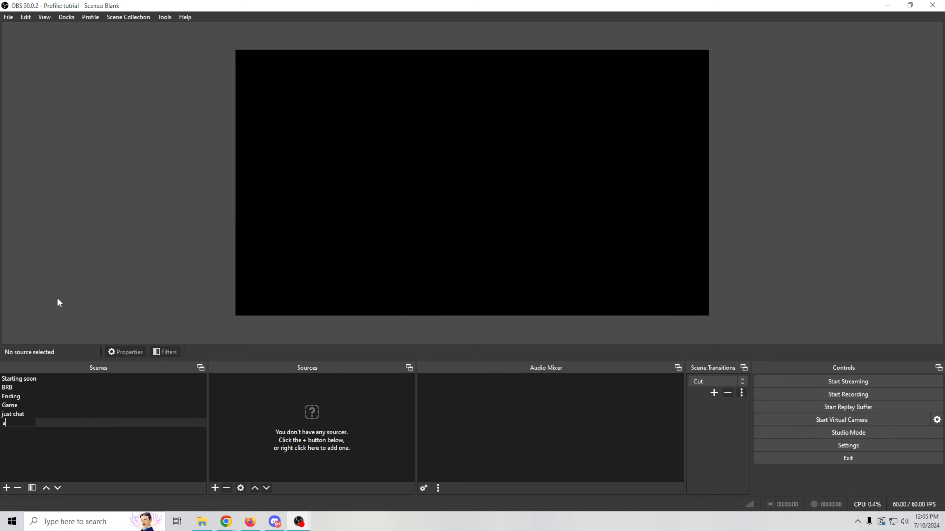
key(Return)
- Add a new browser source named "alert source" to the alerts scene
click(214, 488)
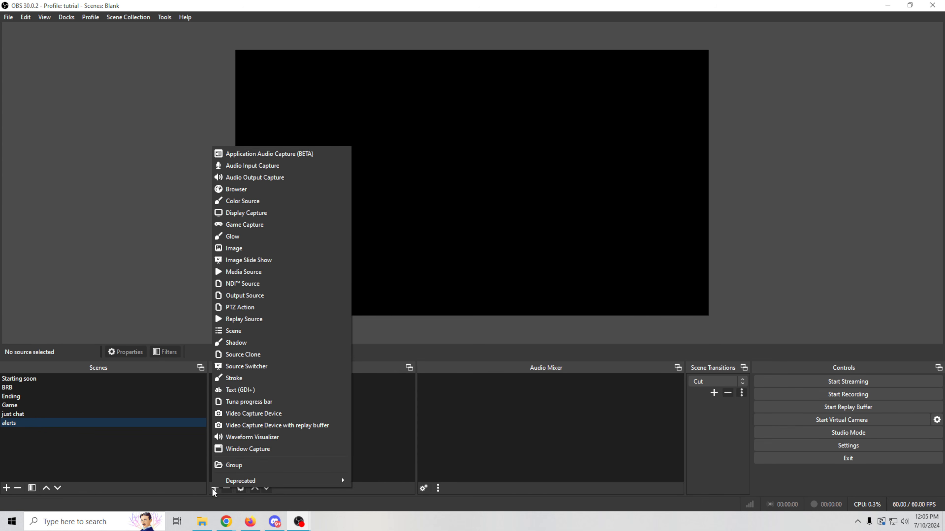
click(238, 189)
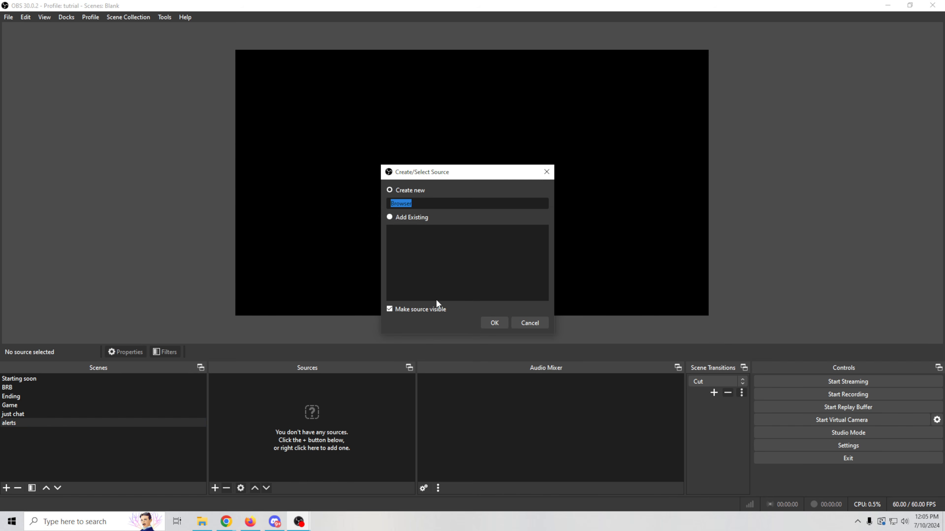
text(alert source)
click(497, 322)
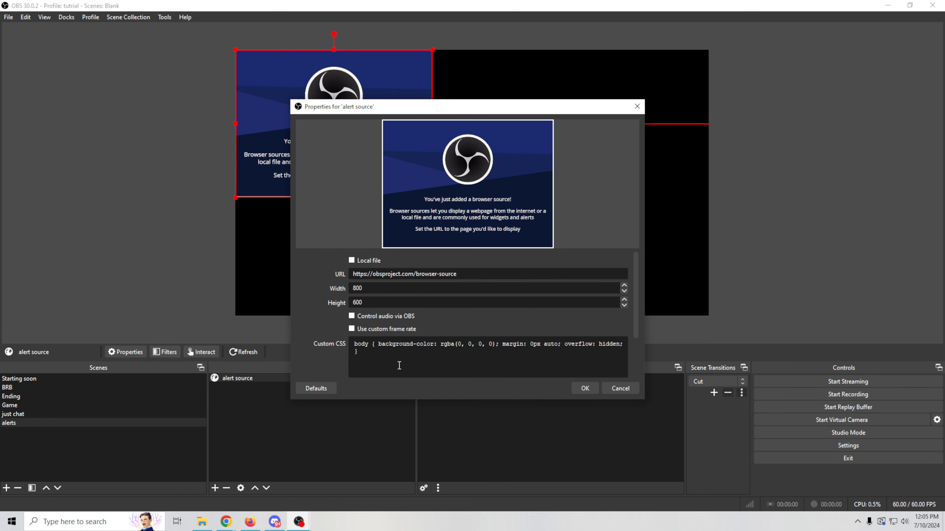
- Paste the private overlay link as the source's URL, set its size to 1920 by 1080, and enable audio control via OBS
drag(457, 274, 263, 275)
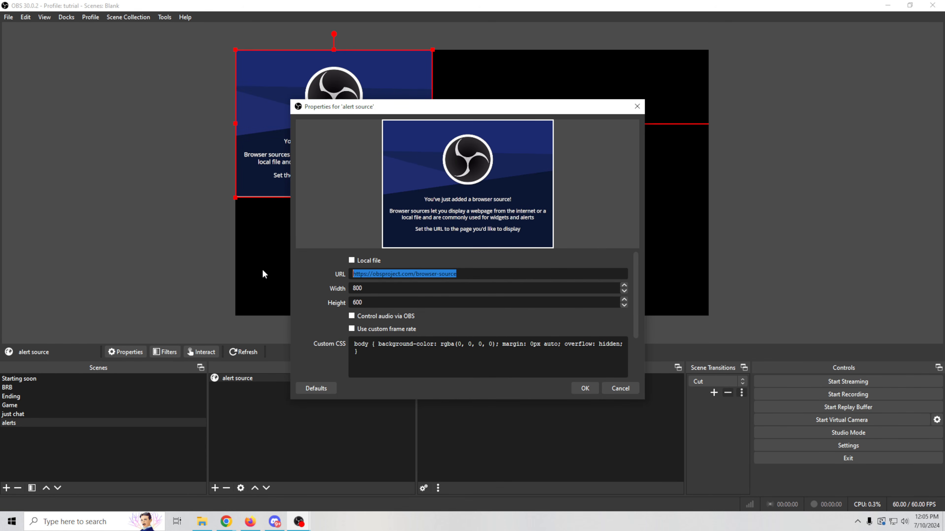
key(ctrl+v)
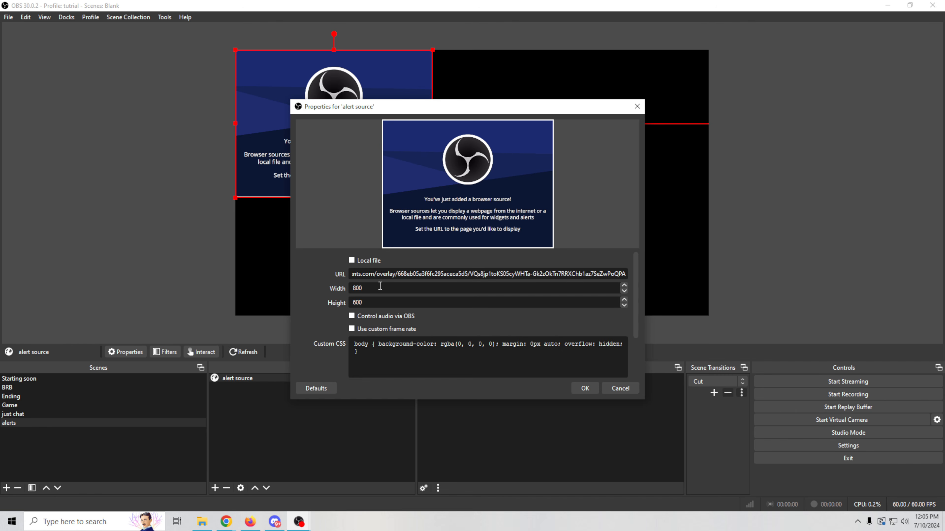
text(1920)
key(Tab)
text(1080)
click(351, 316)
click(583, 388)
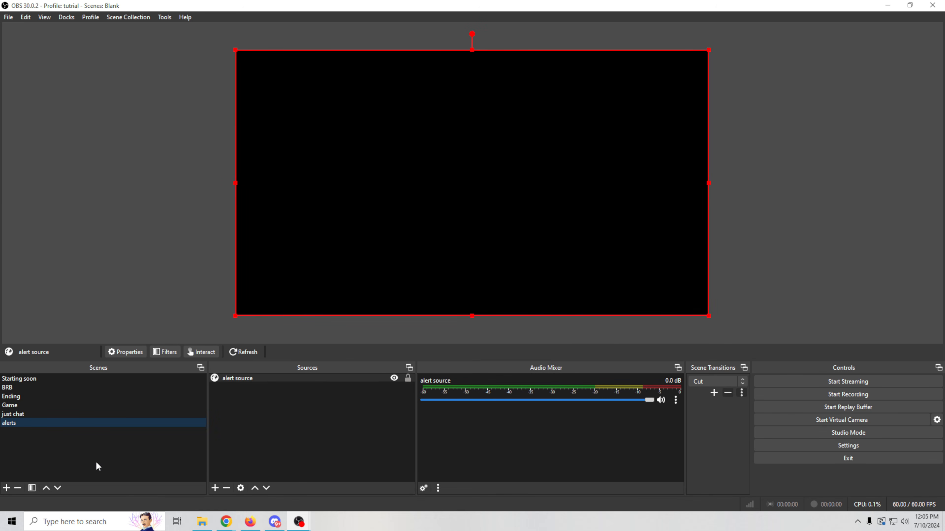
- Add the existing alerts scene as a scene source in the Game scene
click(43, 406)
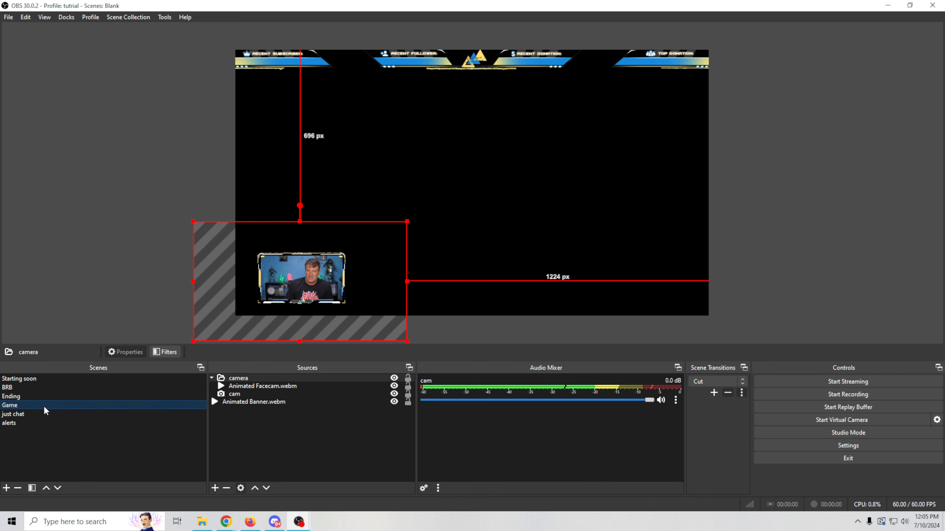
click(215, 489)
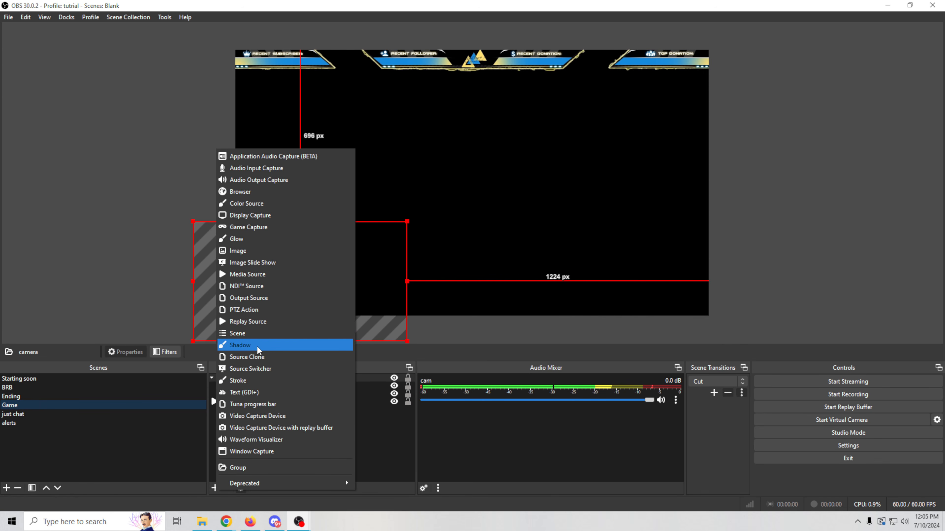
click(257, 333)
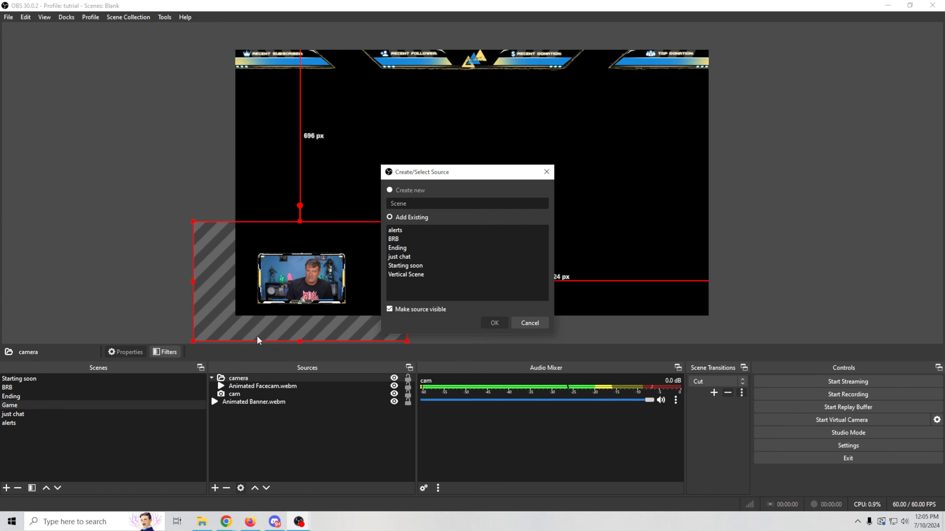
click(417, 232)
click(493, 323)
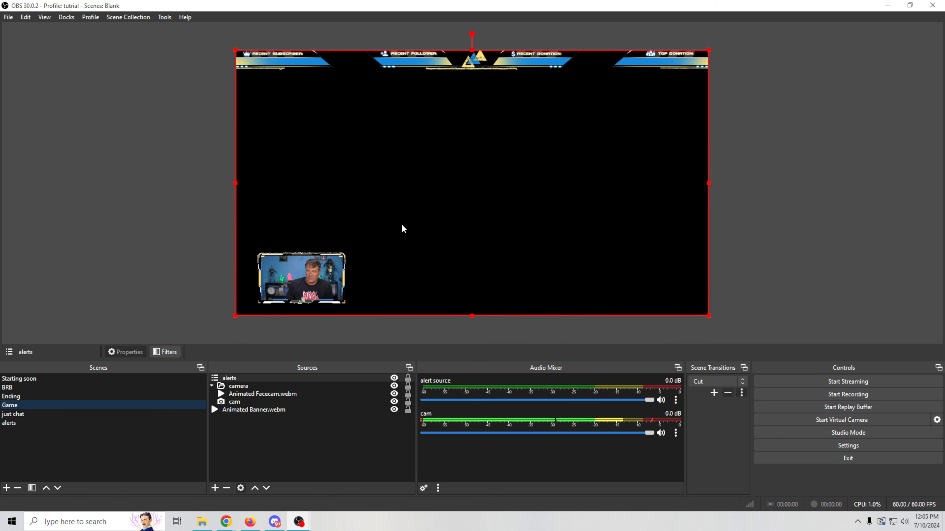
click(236, 377)
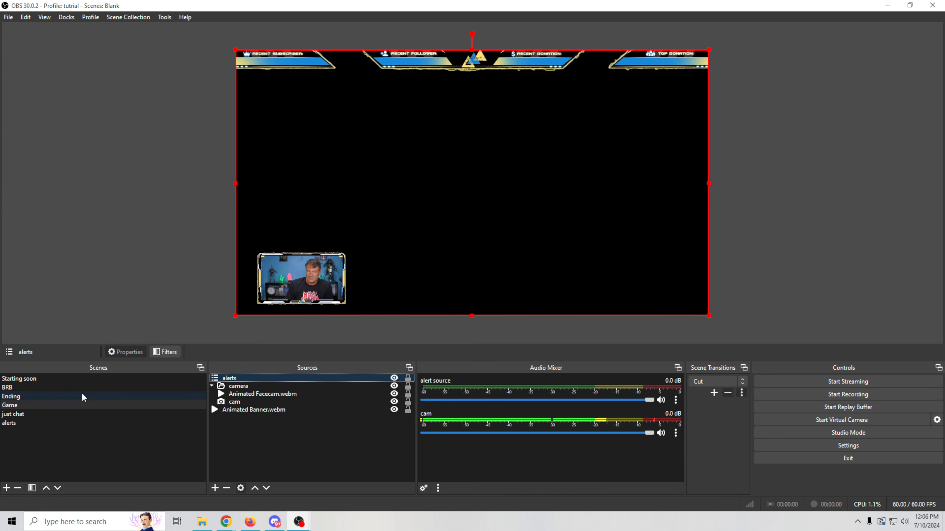
- Add the existing alerts scene as a scene source in the just chat scene
click(40, 414)
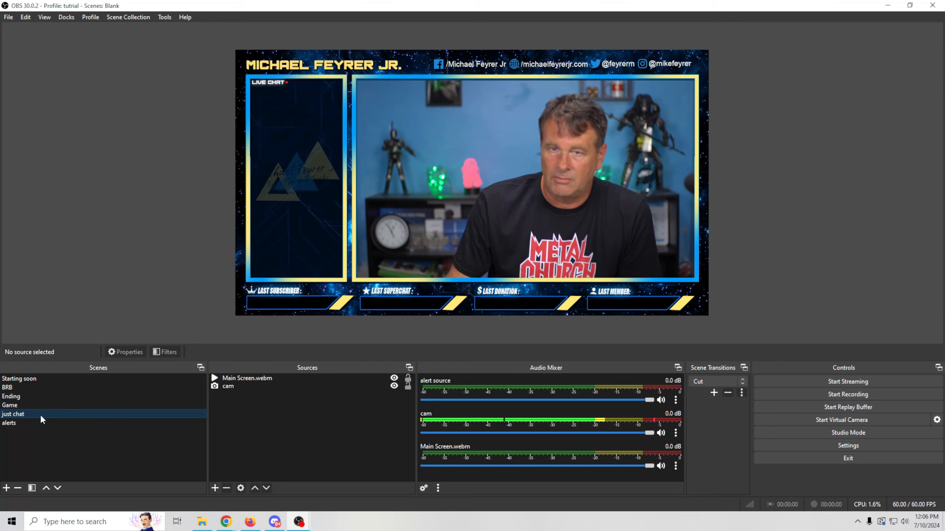
click(215, 489)
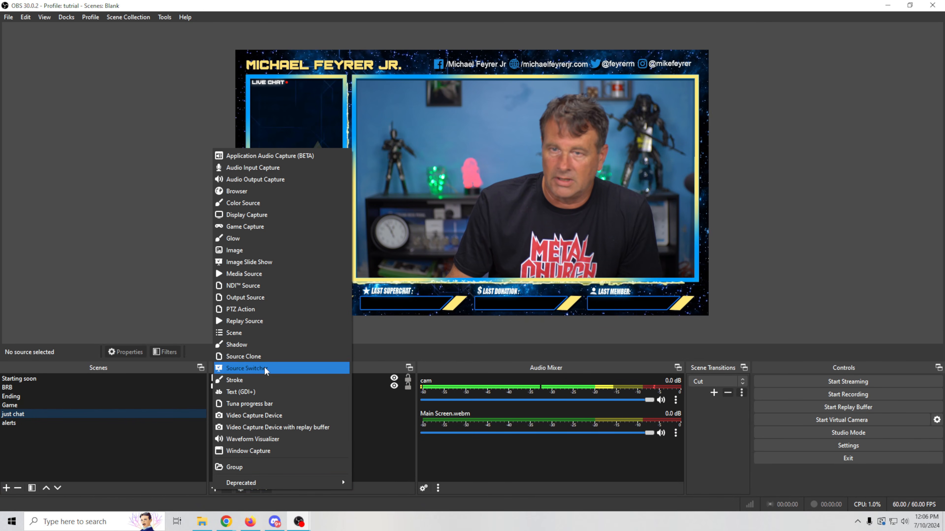
click(254, 336)
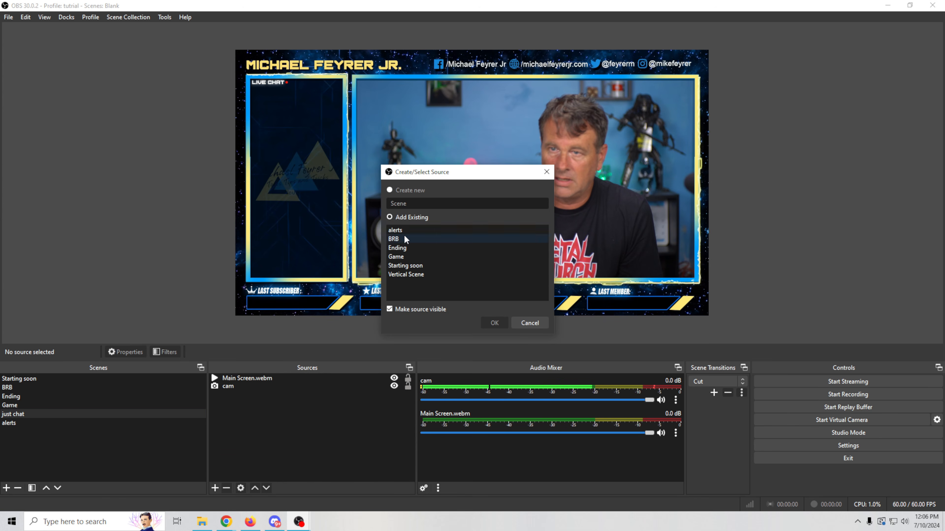
click(402, 230)
click(489, 322)
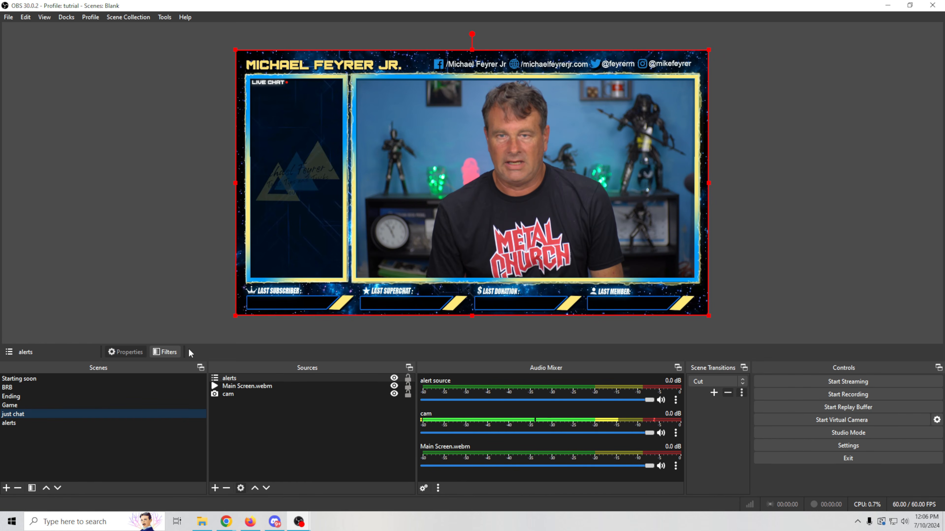
click(67, 378)
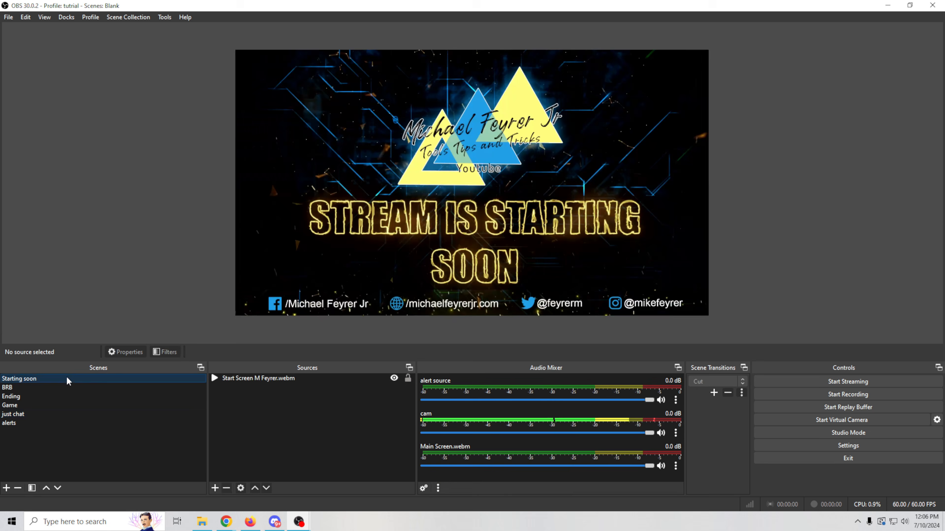
click(67, 395)
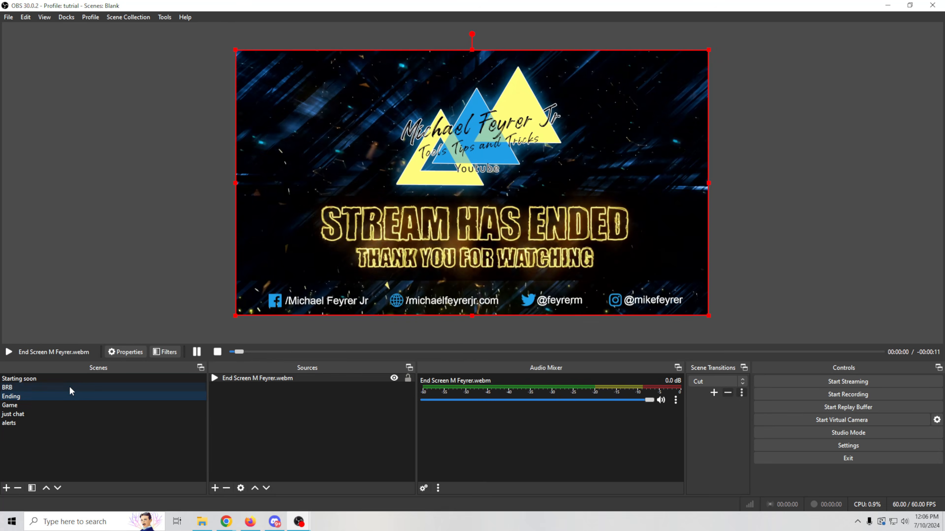
click(69, 389)
click(74, 407)
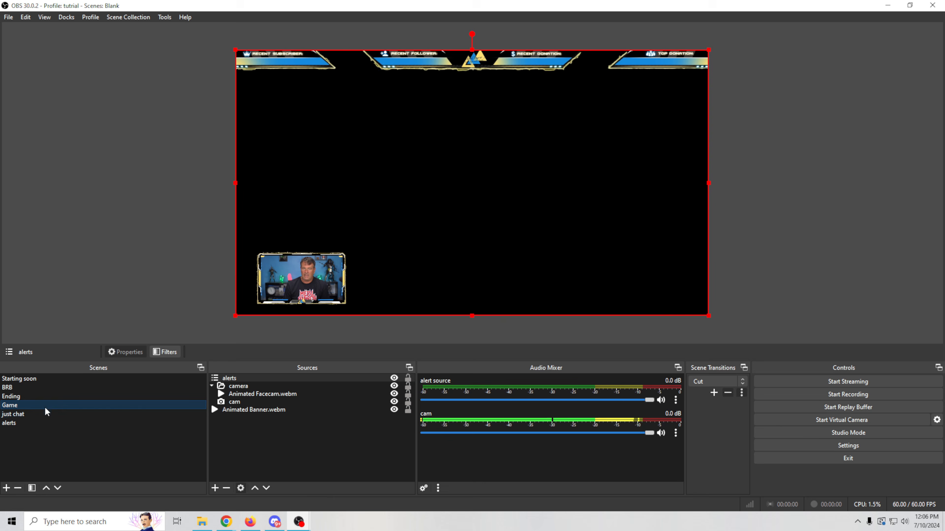
- Emulate a subscriber event in StreamElements and move the just chat scene's alerts source over the camera, about 479 px from the canvas's left edge
click(45, 414)
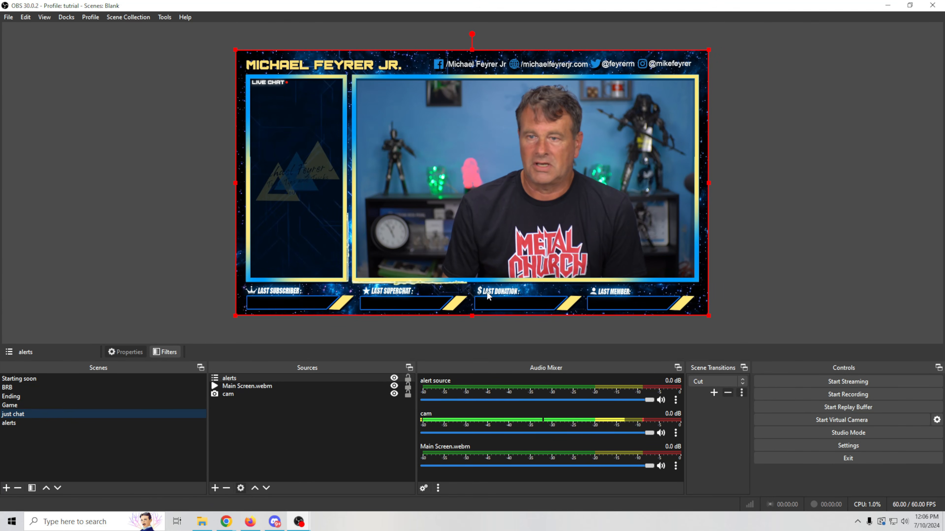
mouse_move(227, 523)
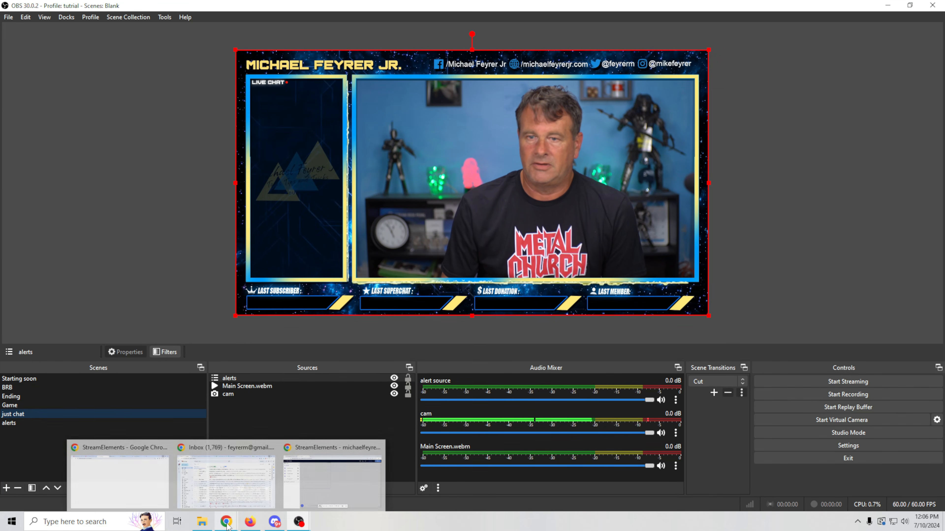
click(357, 486)
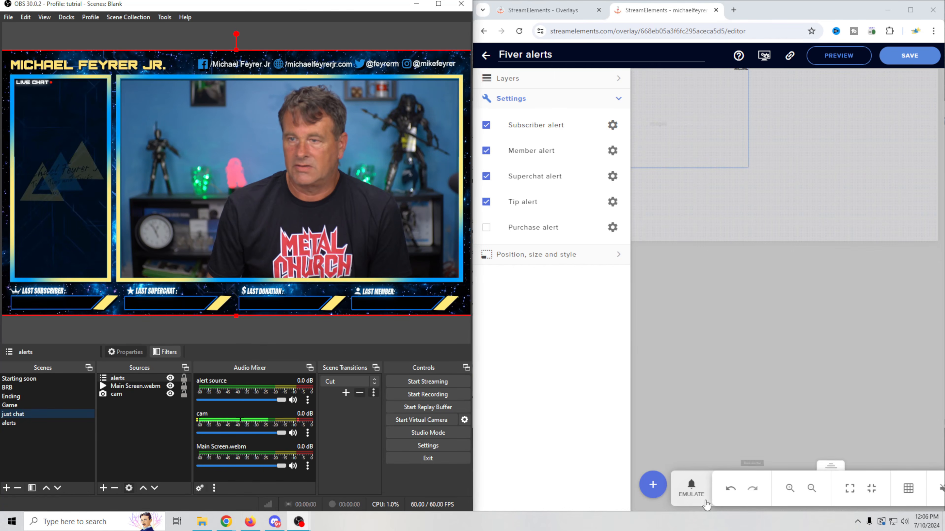
click(691, 488)
mouse_move(719, 389)
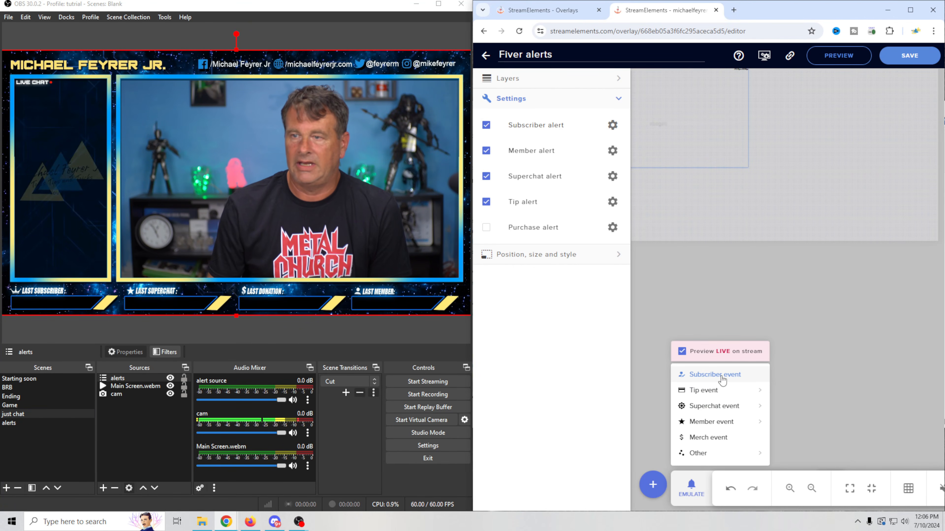
click(715, 374)
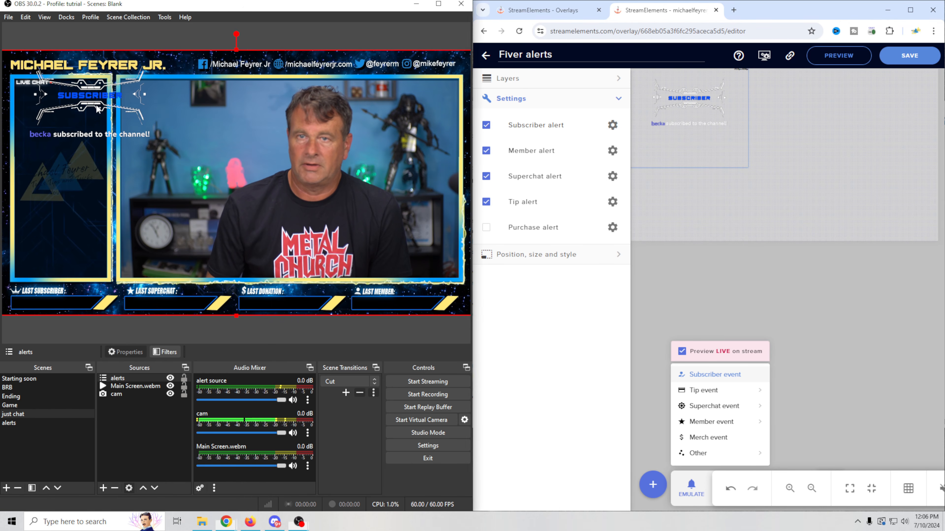
drag(114, 108, 216, 128)
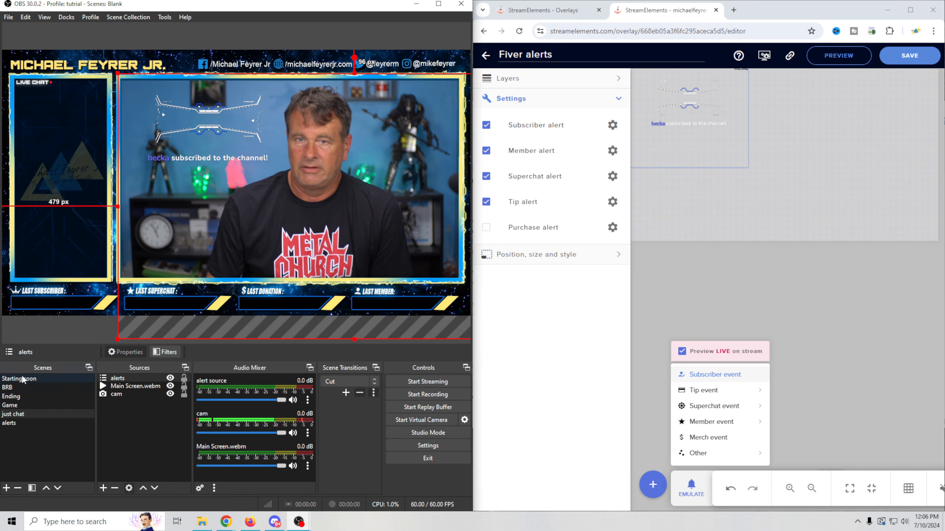
- Emulate a tip event and move the Game scene's alerts source about 515 px from the canvas's left edge and 243 px from its top
click(11, 406)
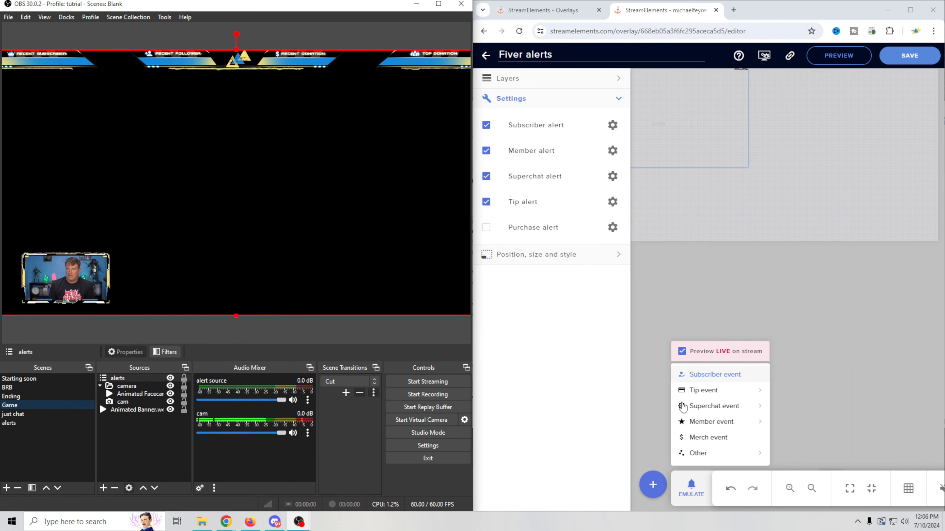
mouse_move(705, 396)
click(781, 375)
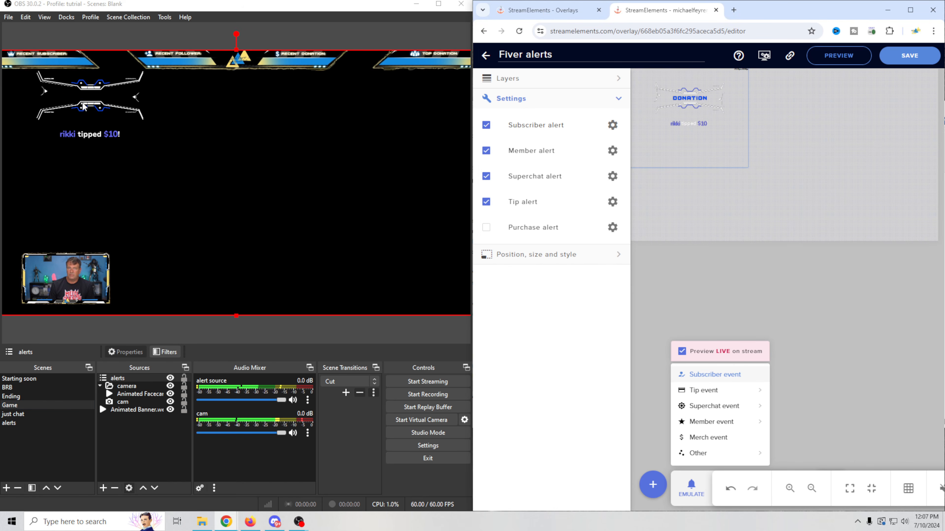
drag(88, 100, 284, 170)
mouse_move(197, 119)
mouse_down()
mouse_move(164, 95)
mouse_move(213, 130)
mouse_move(194, 117)
mouse_up()
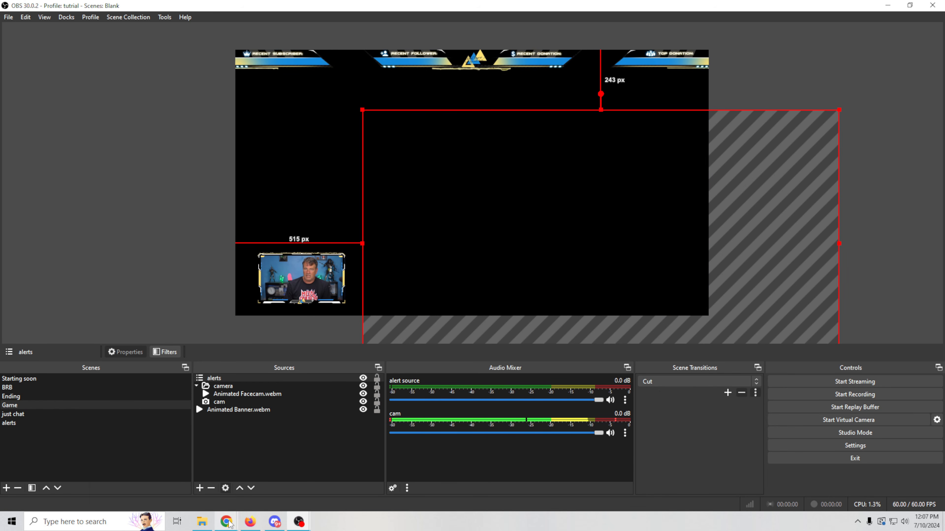
- Switch to the StreamElements overlay editor, maximize its window, and add a Latest subscriber label to the Fiver alerts overlay
mouse_move(227, 521)
mouse_move(322, 495)
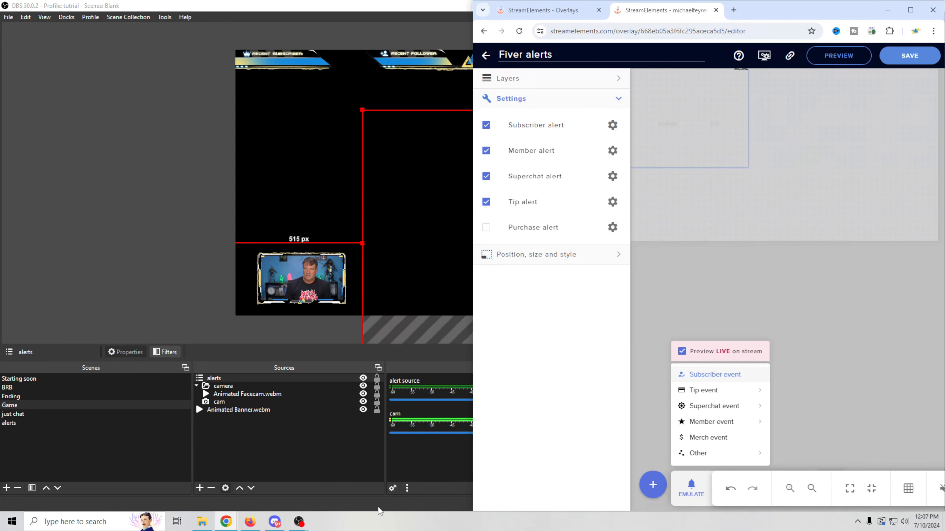
double_click(846, 9)
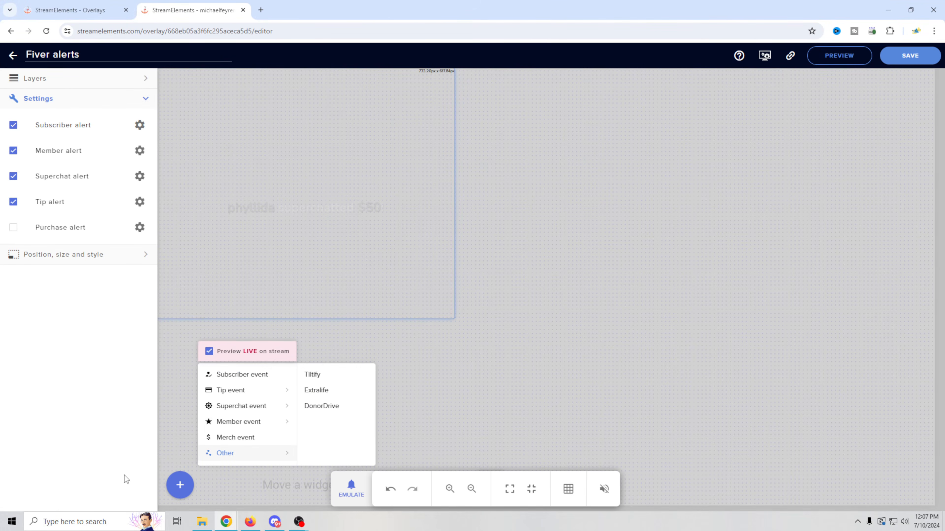
click(180, 485)
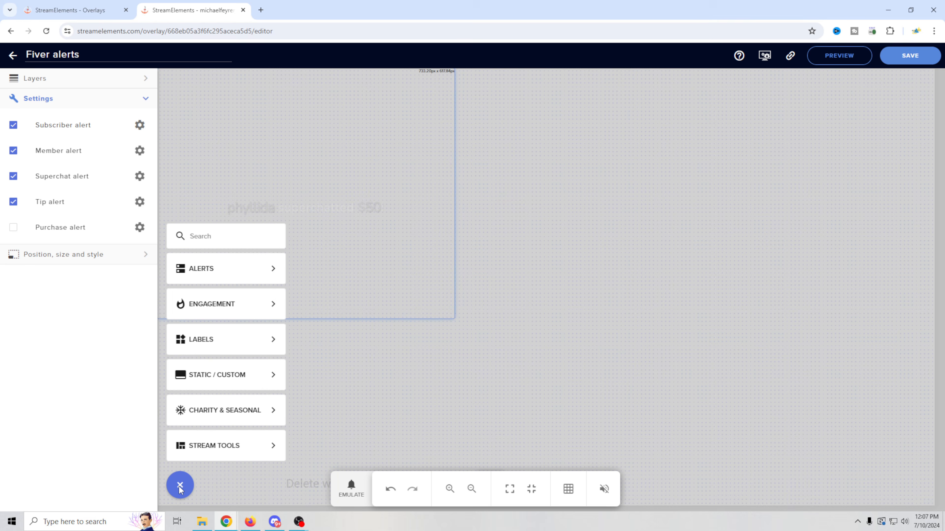
mouse_move(234, 354)
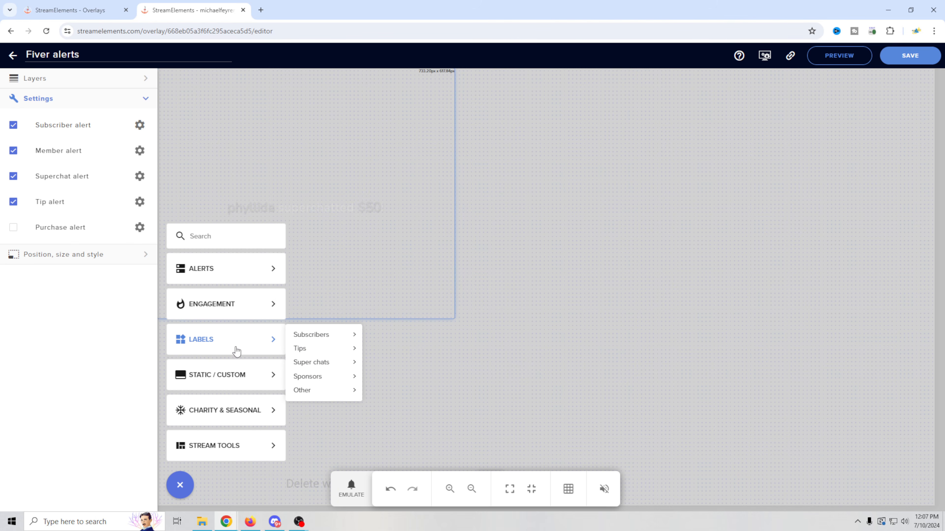
mouse_move(347, 340)
mouse_move(416, 337)
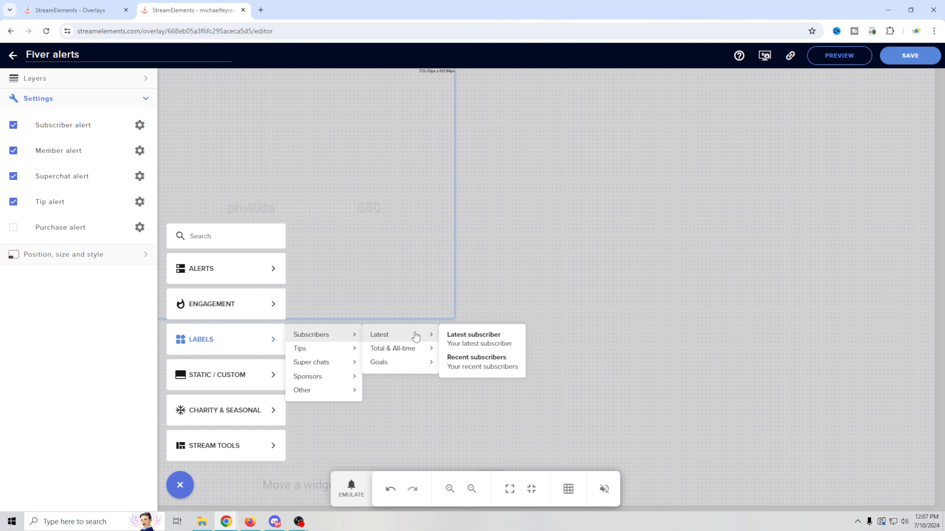
click(454, 337)
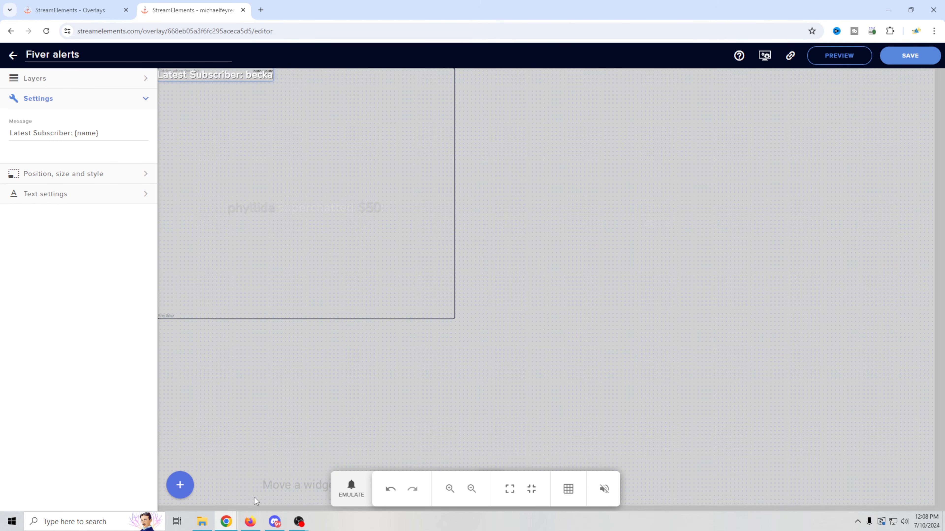
- Switch to OBS and select the Animated Banner.webm source to examine the Game scene's recent subscriber field
mouse_move(299, 523)
click(326, 482)
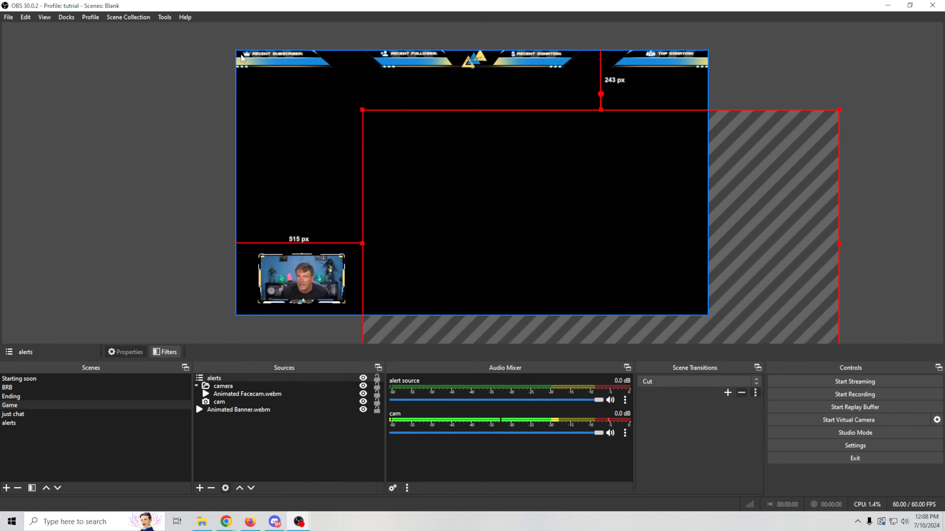
click(278, 60)
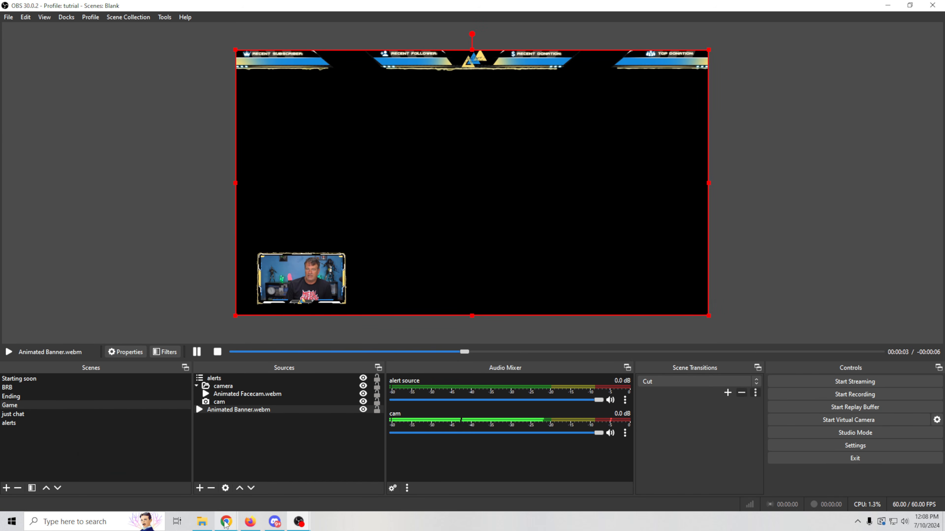
- Switch to StreamElements, reduce the subscriber label's message to {name}, move the label slightly inward from the overlay's upper-left corner, and save
mouse_move(229, 525)
click(332, 480)
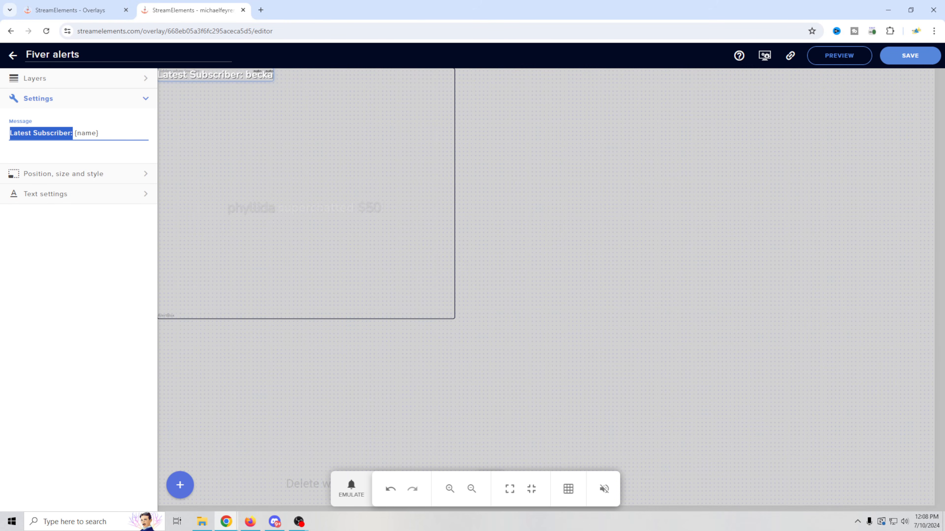
key(BackSpace)
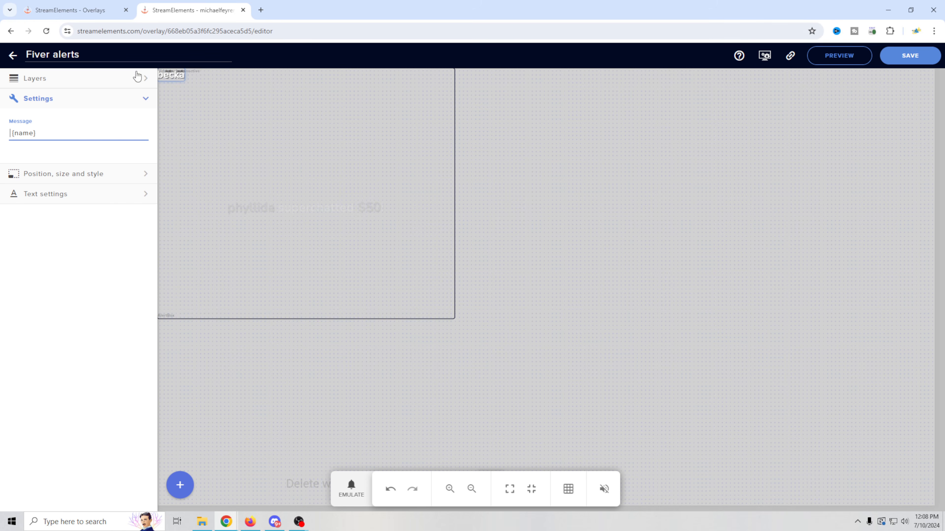
drag(169, 75, 226, 90)
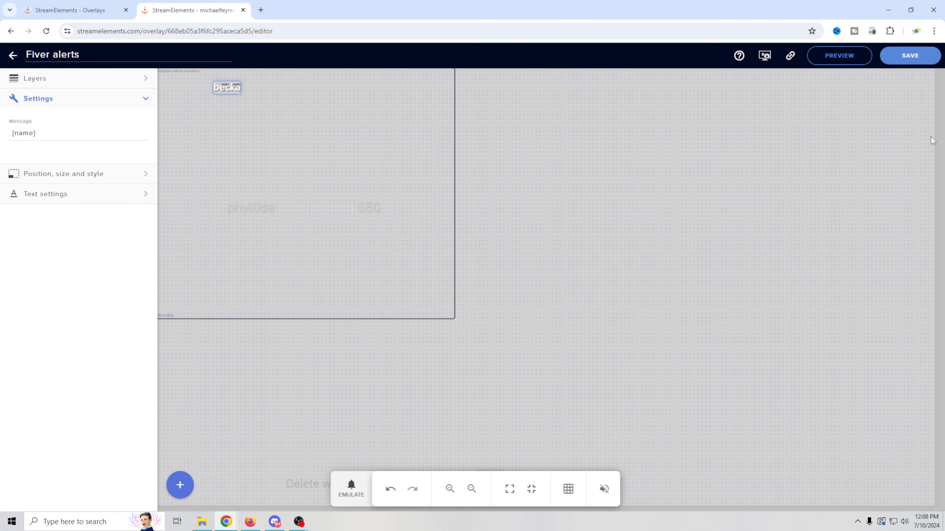
click(914, 57)
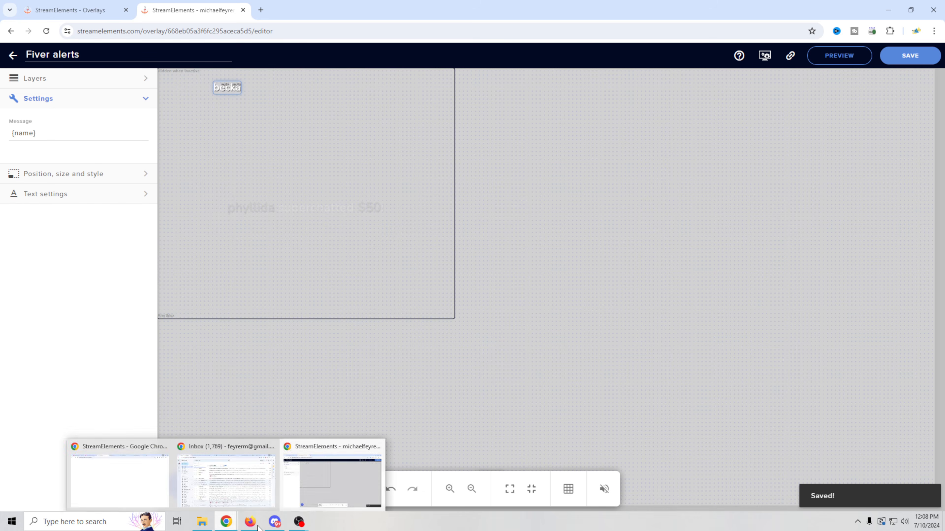
- Switch to OBS and move the Game scene's alerts source so its name label sits in the banner's Recent Subscriber field
mouse_move(299, 522)
click(344, 483)
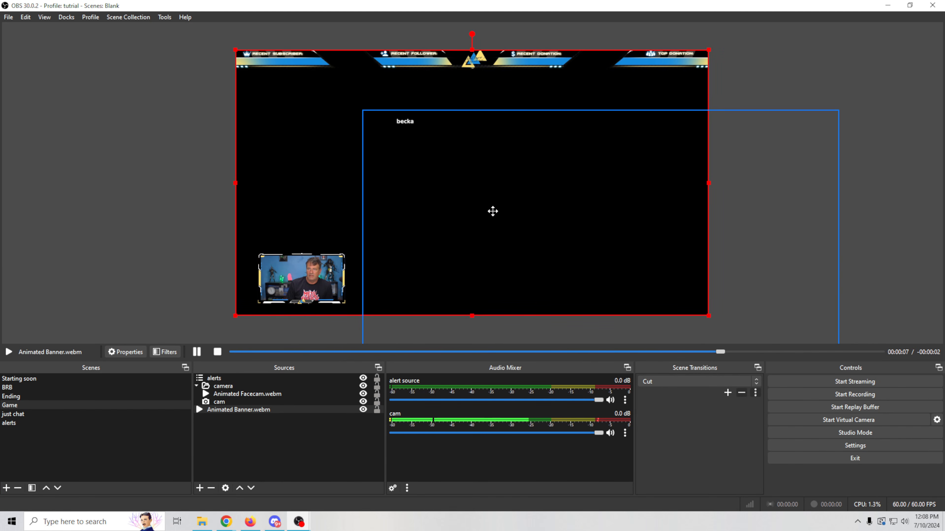
mouse_move(491, 211)
mouse_down()
mouse_move(436, 188)
mouse_move(484, 217)
mouse_move(504, 215)
mouse_move(493, 210)
mouse_up()
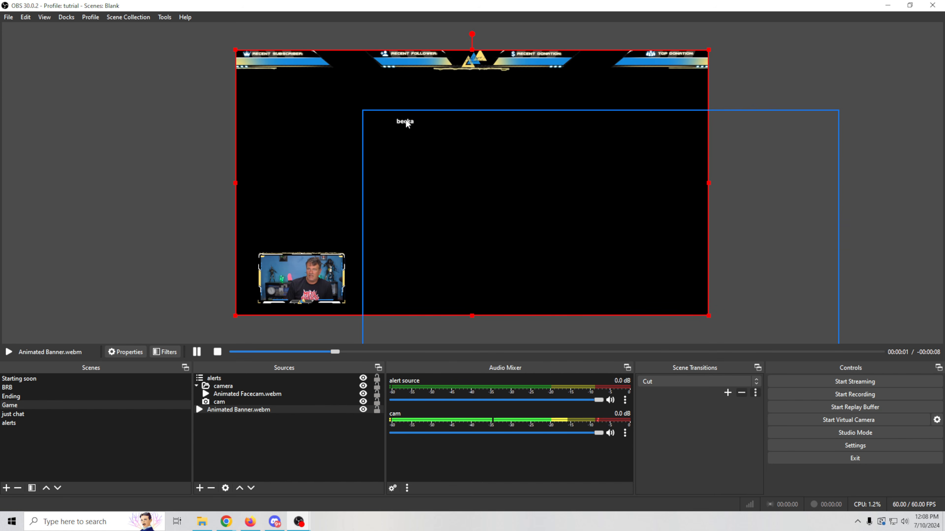
drag(407, 125, 275, 66)
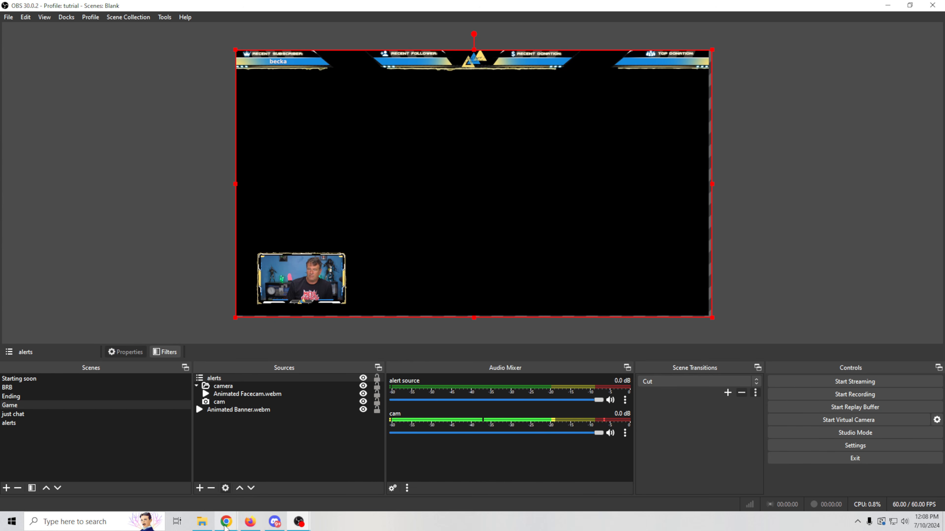
- Switch to StreamElements, emulate a subscriber event, and move the alert box to the middle of the Fiver alerts overlay
mouse_move(226, 527)
click(316, 493)
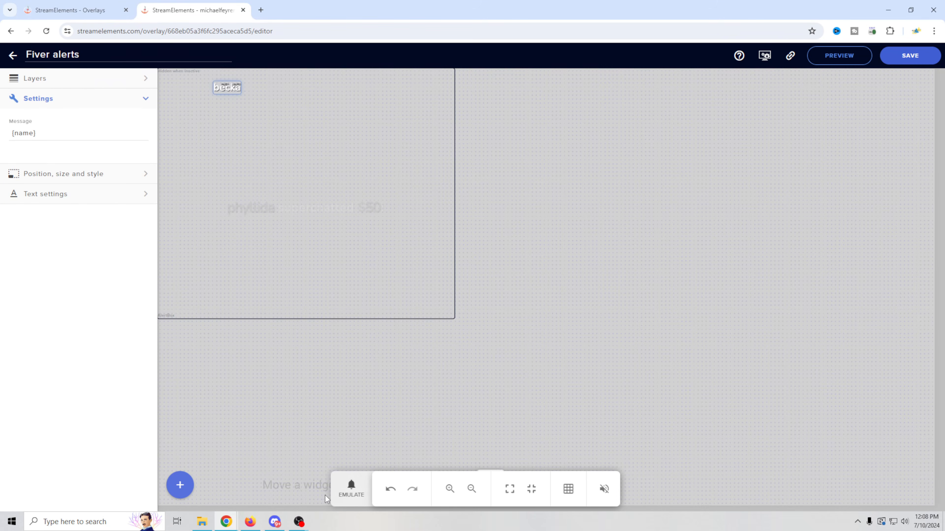
click(351, 497)
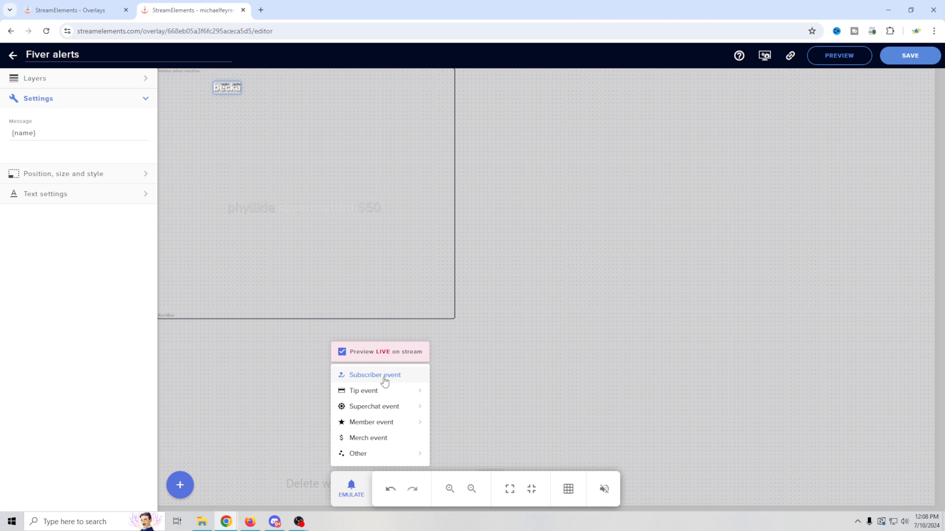
mouse_move(428, 397)
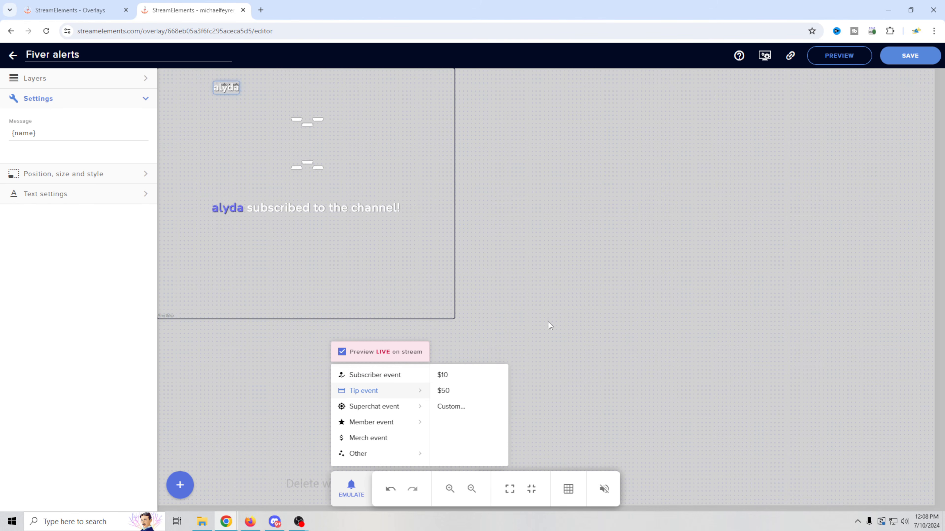
click(318, 181)
drag(317, 158, 538, 265)
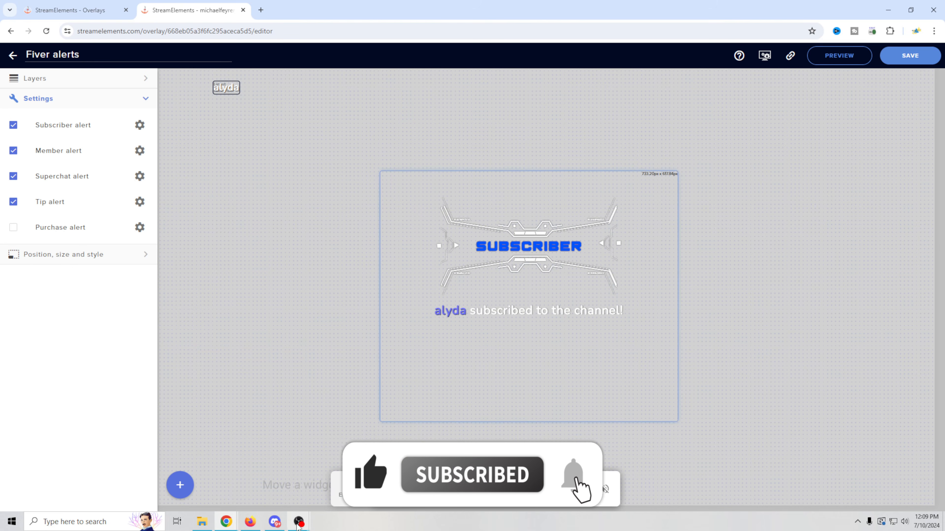
- Check the emulated subscriber alert in OBS, and return to StreamElements to save the Fiver alerts overlay
mouse_move(299, 527)
click(333, 486)
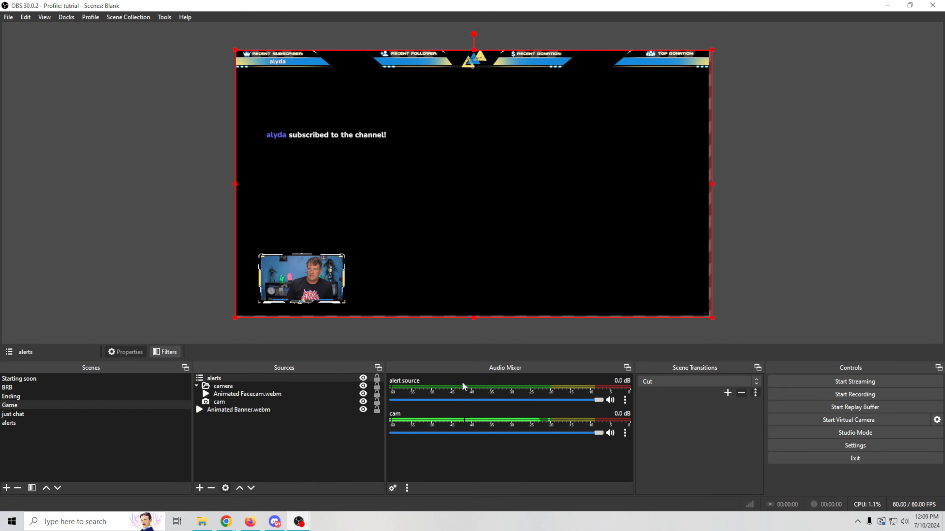
mouse_move(232, 522)
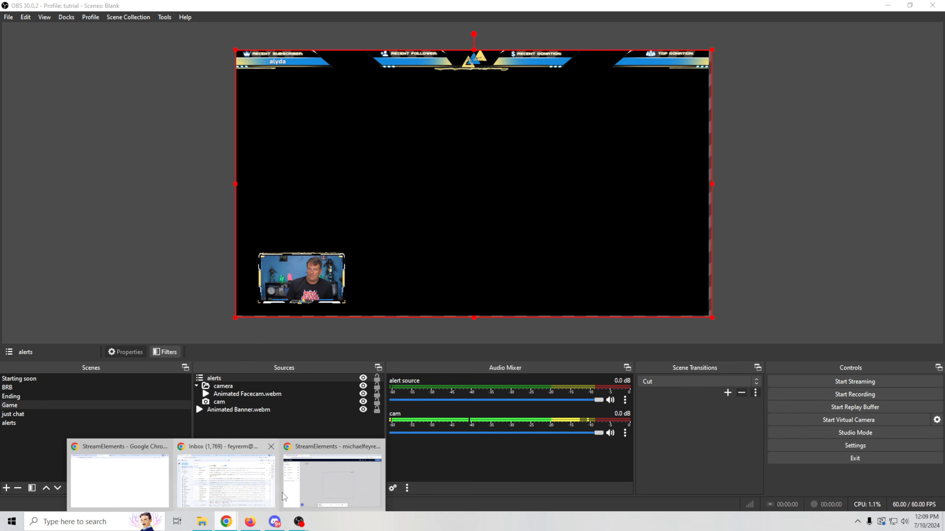
click(225, 475)
click(910, 59)
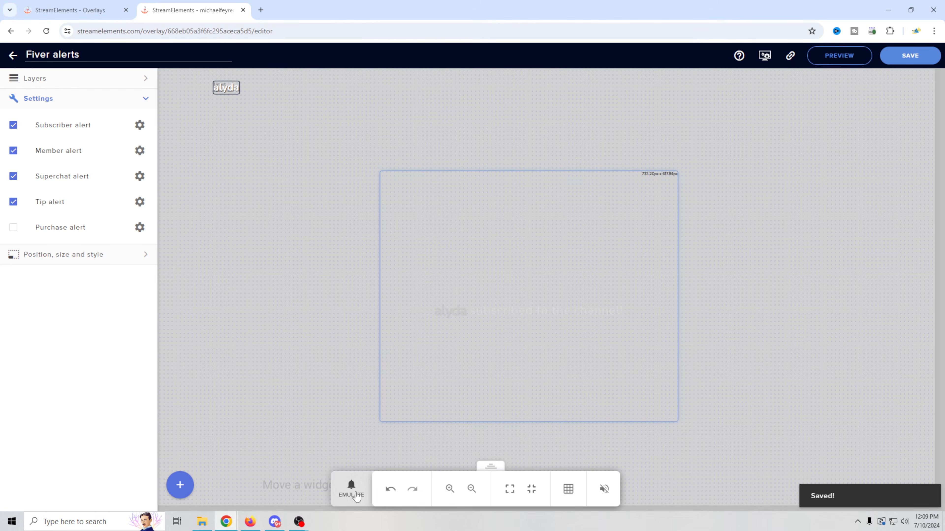
- Emulate another subscriber event and switch to OBS to examine the alert and the Recent Subscriber label in the Game scene
click(351, 489)
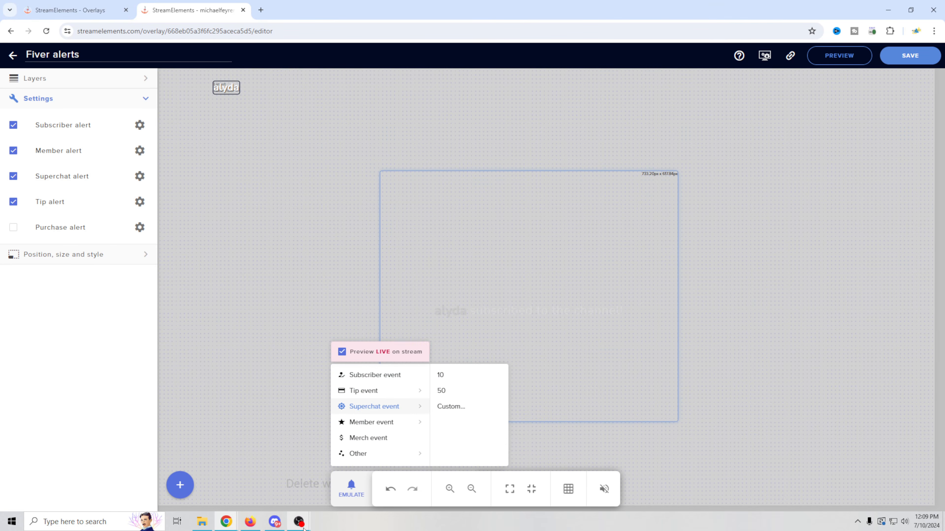
mouse_move(300, 523)
click(339, 466)
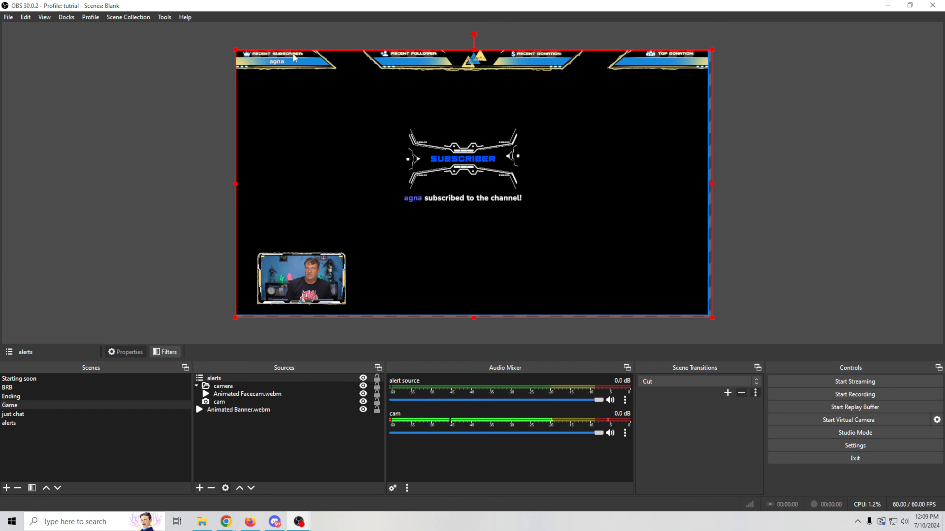
mouse_move(286, 189)
mouse_down()
mouse_move(352, 188)
mouse_move(312, 246)
mouse_move(320, 175)
mouse_move(293, 183)
mouse_up()
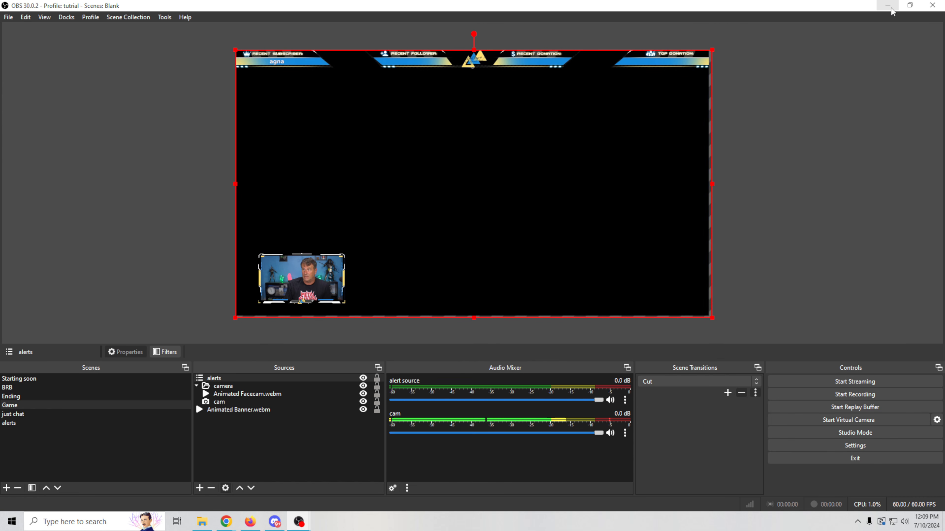
- Browse the Expensive first re delivery folder in File Explorer, viewing its Alert, Alerts and Screen subfolders and the Banner image
scroll(825, 300, down, 2)
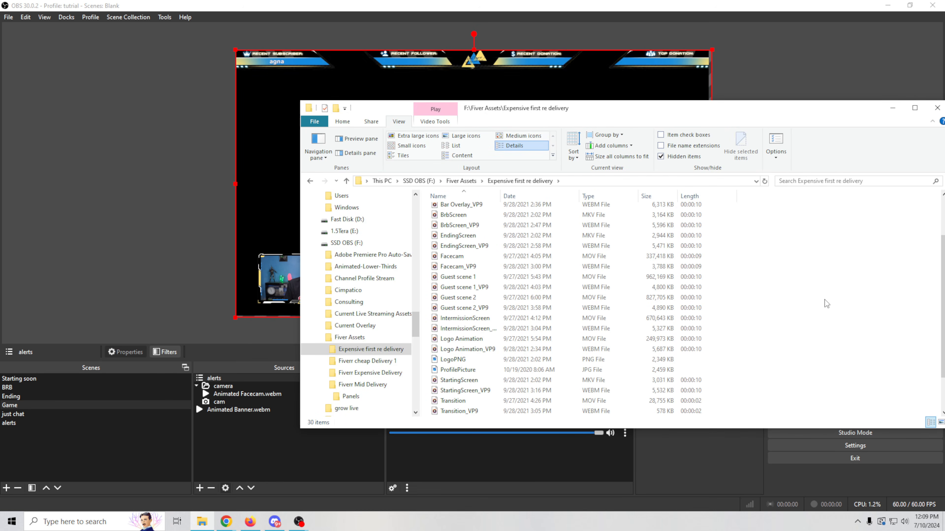
scroll(825, 300, up, 2)
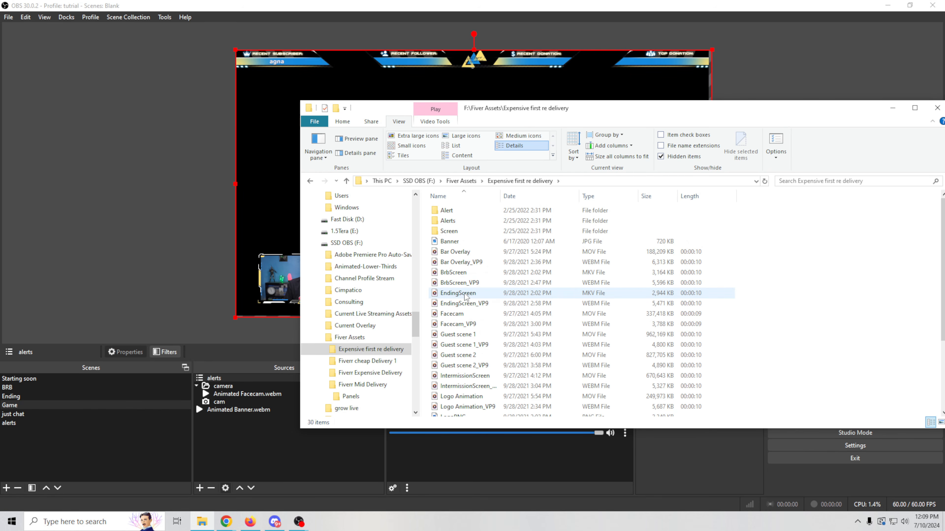
click(433, 211)
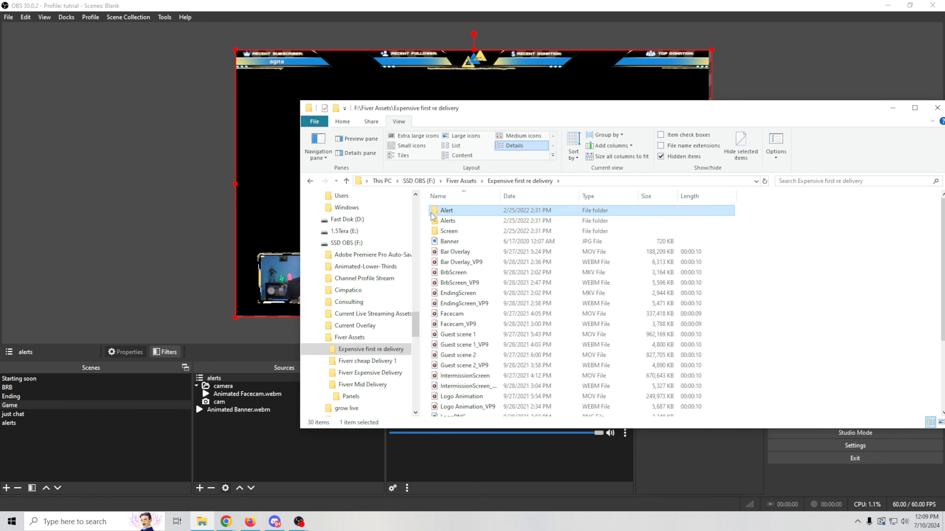
double_click(432, 215)
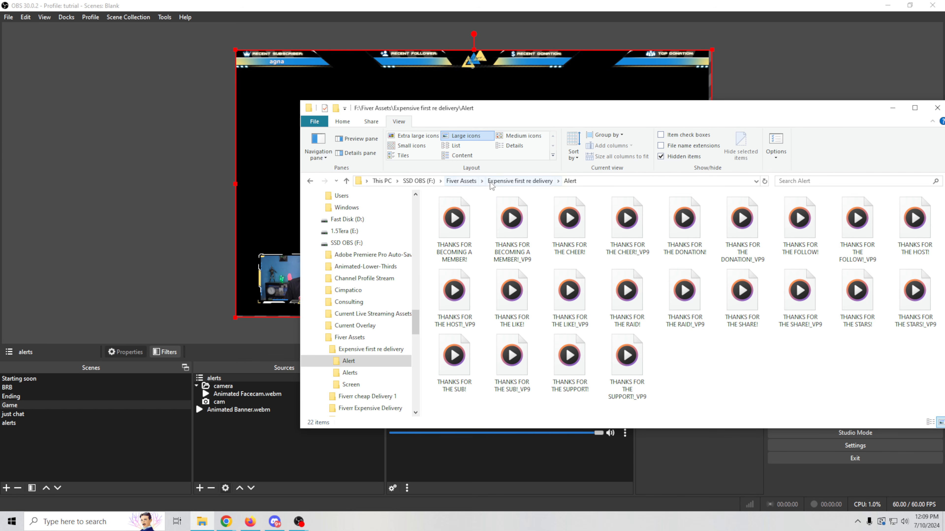
click(508, 184)
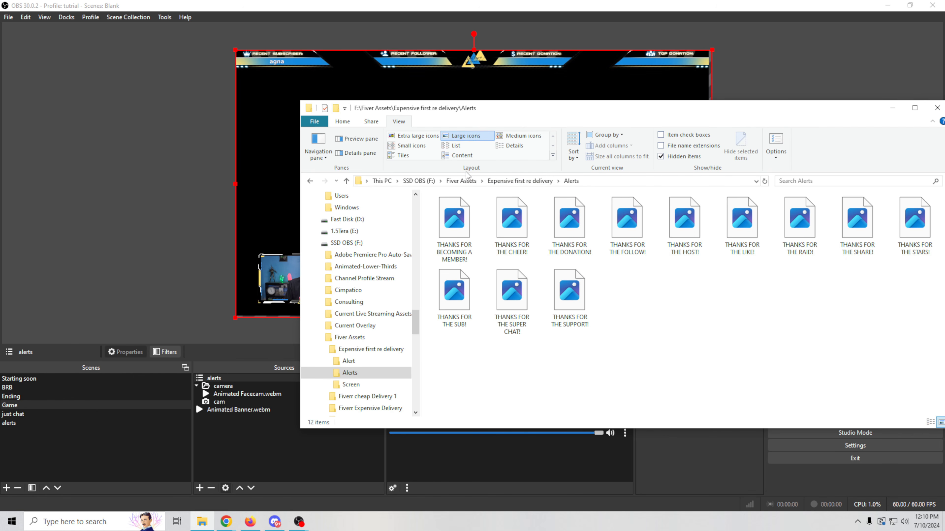
click(520, 181)
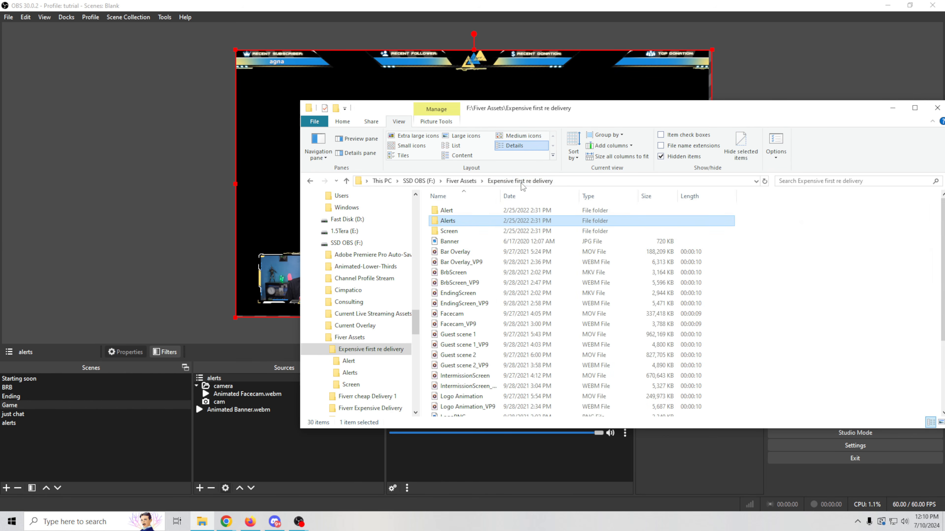
double_click(449, 232)
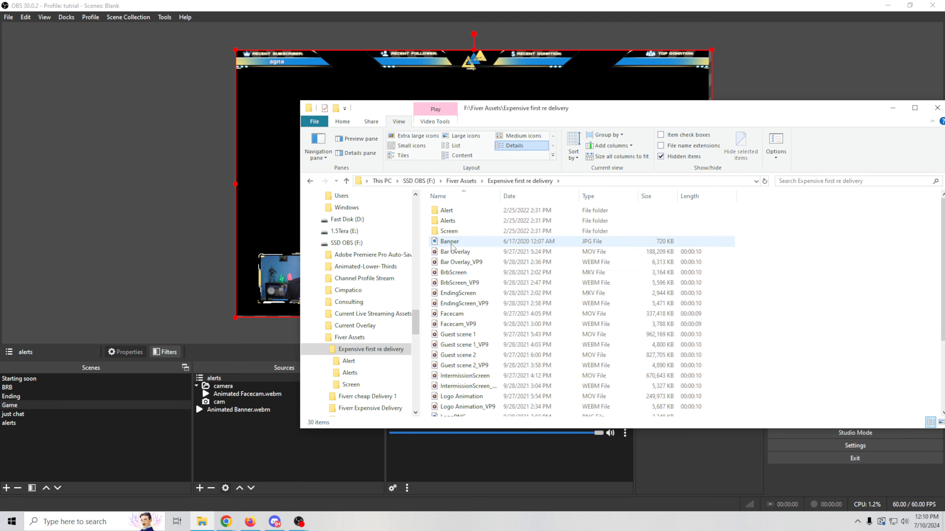
double_click(451, 244)
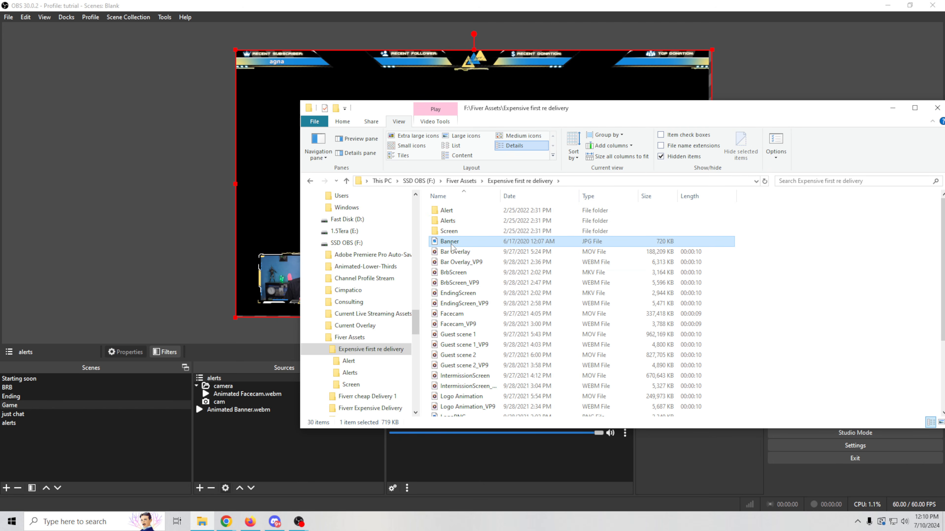
click(626, 95)
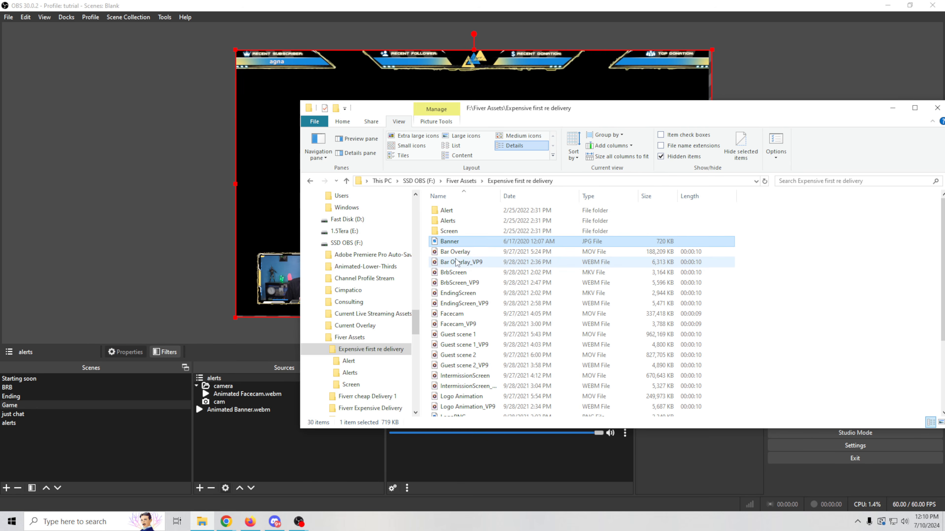
- Preview the Transition_VP9 and Tutorial scenes 1_VP9 videos, and look over the folder's remaining overlay files
scroll(492, 356, down, 1)
scroll(488, 339, down, 2)
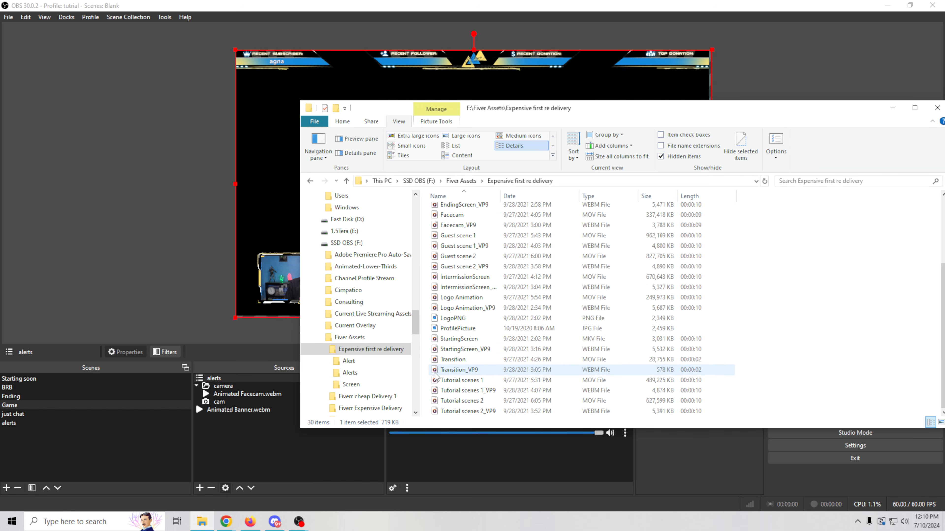
double_click(456, 369)
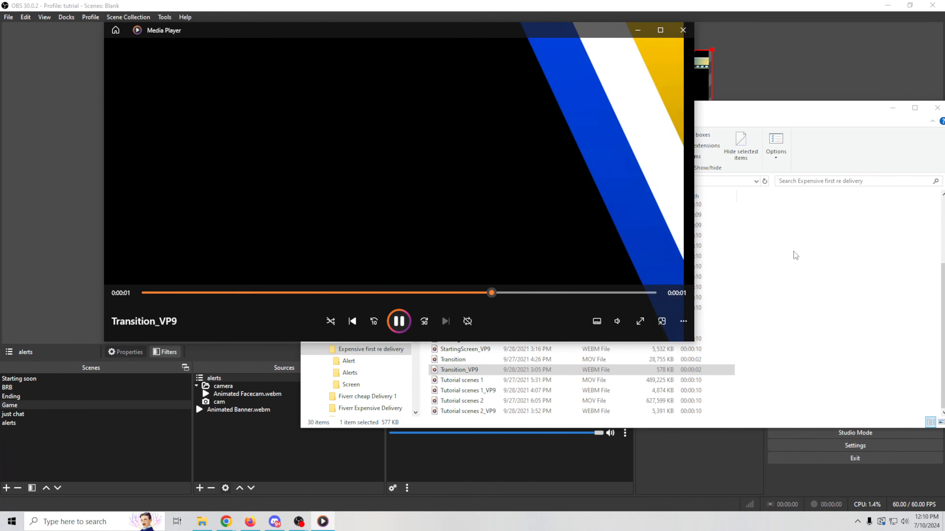
click(683, 31)
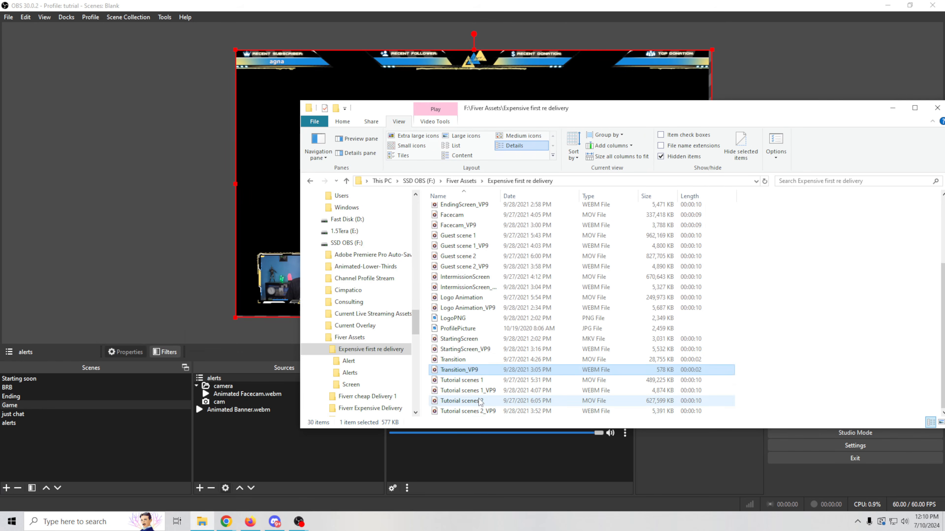
double_click(461, 394)
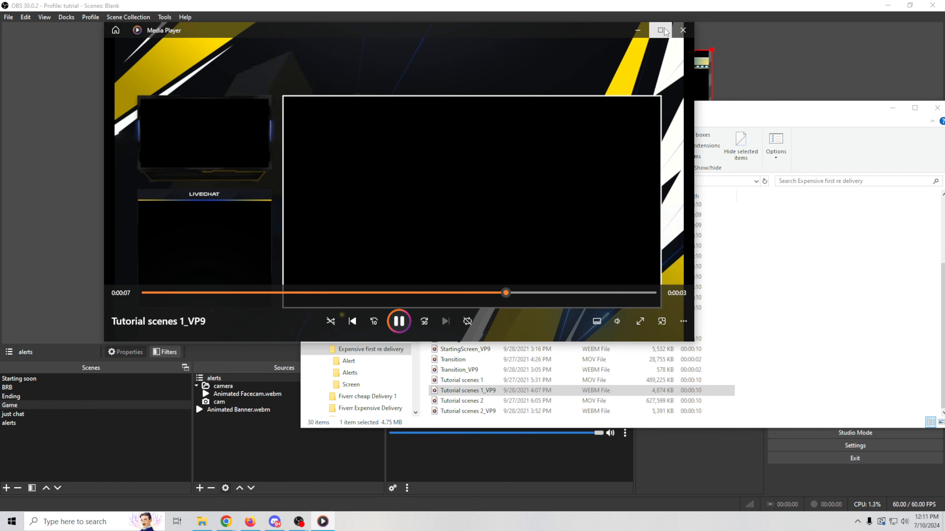
click(683, 30)
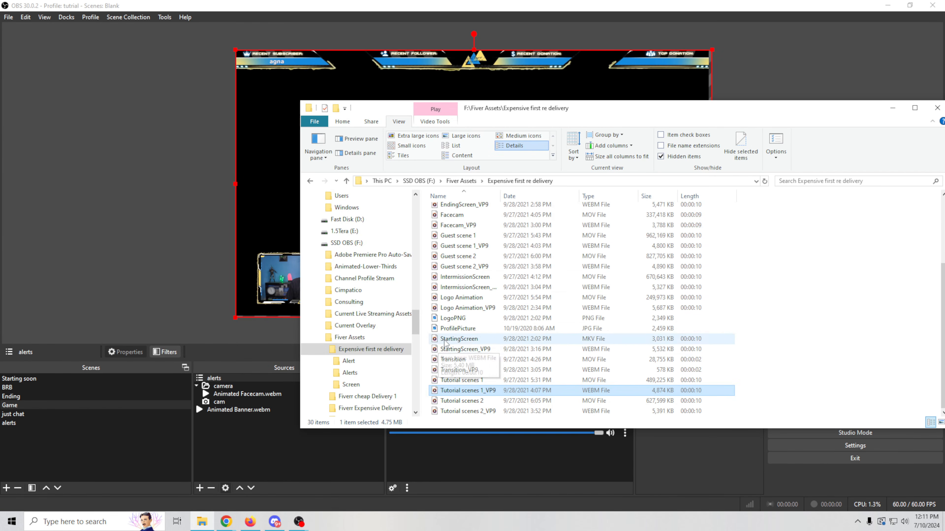
scroll(539, 346, up, 3)
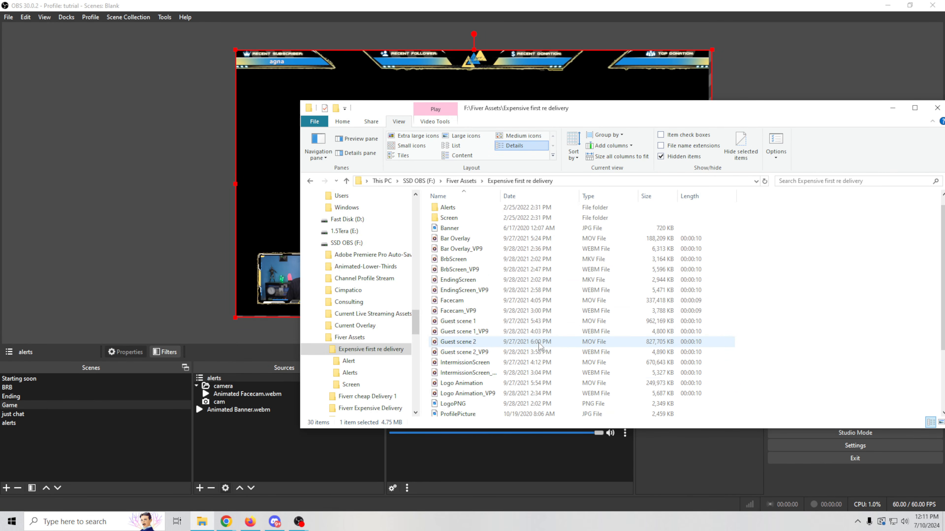
scroll(539, 346, down, 3)
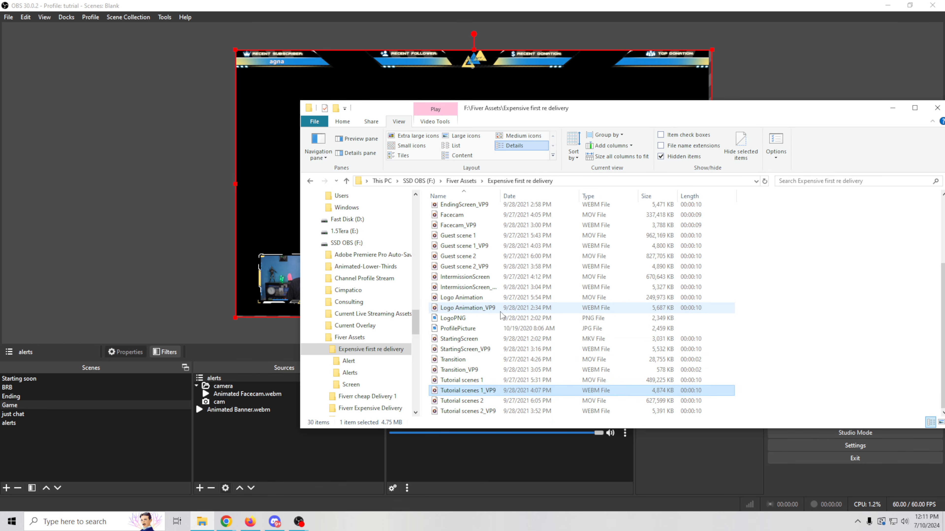
scroll(542, 319, up, 3)
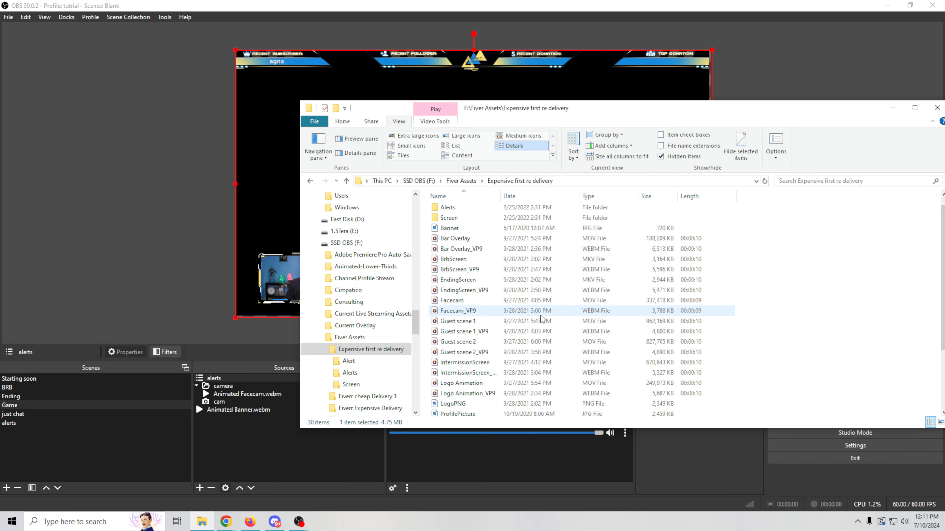
scroll(542, 319, down, 3)
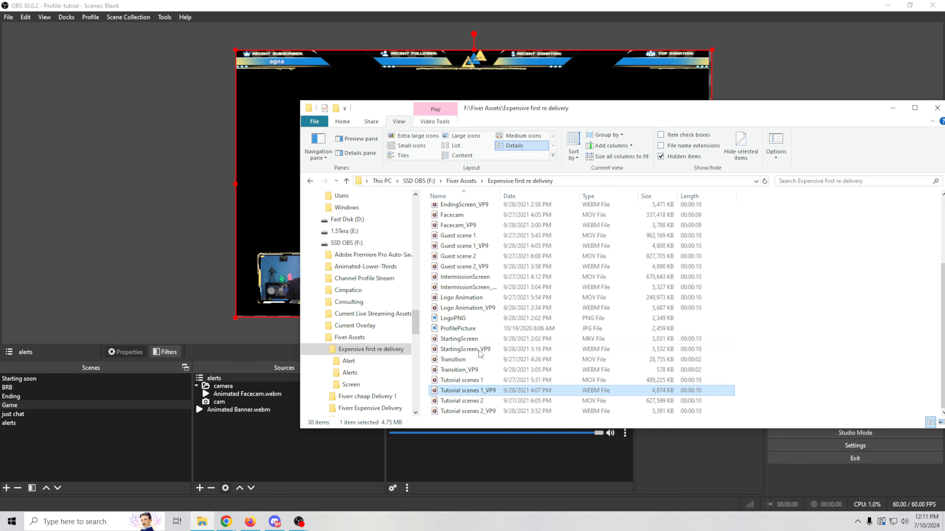
- View the ProfilePicture and LogoPNG images, and look over the other files in the Expensive first re delivery folder
click(556, 308)
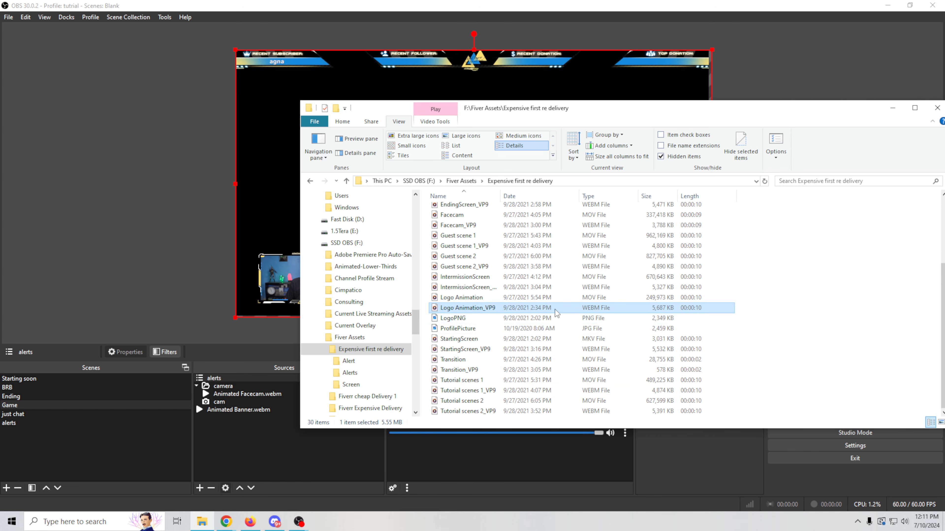
double_click(557, 325)
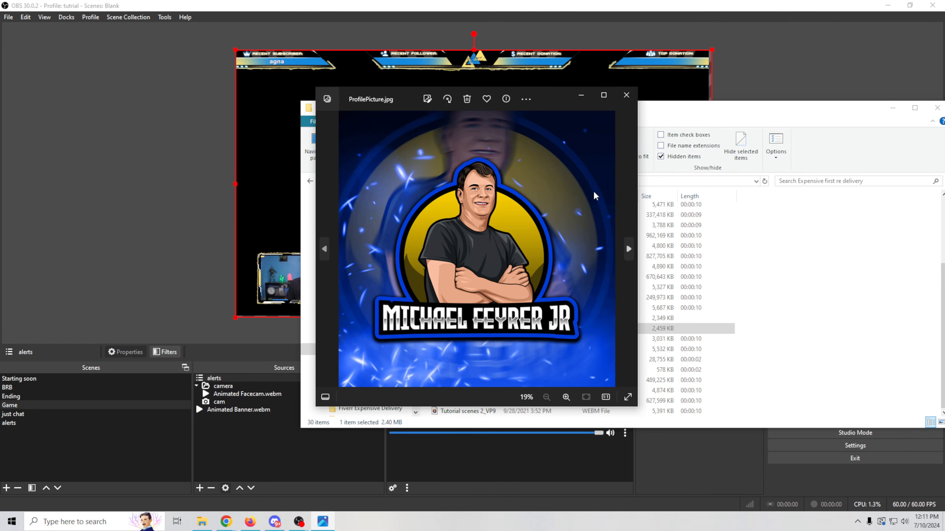
click(626, 96)
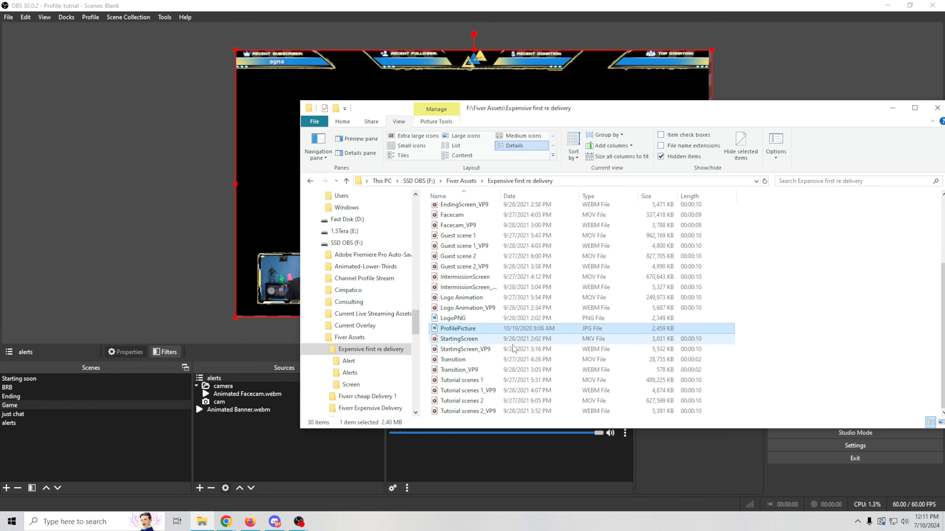
click(445, 319)
double_click(446, 319)
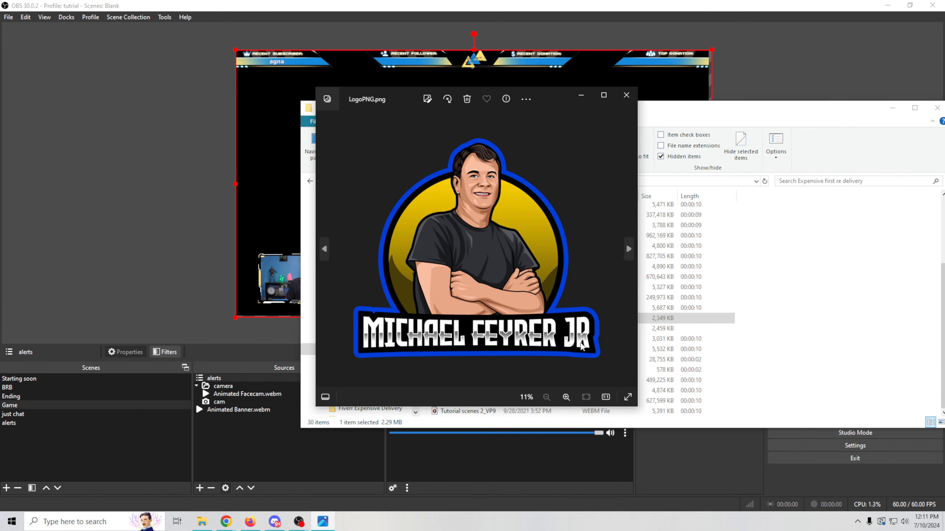
click(627, 96)
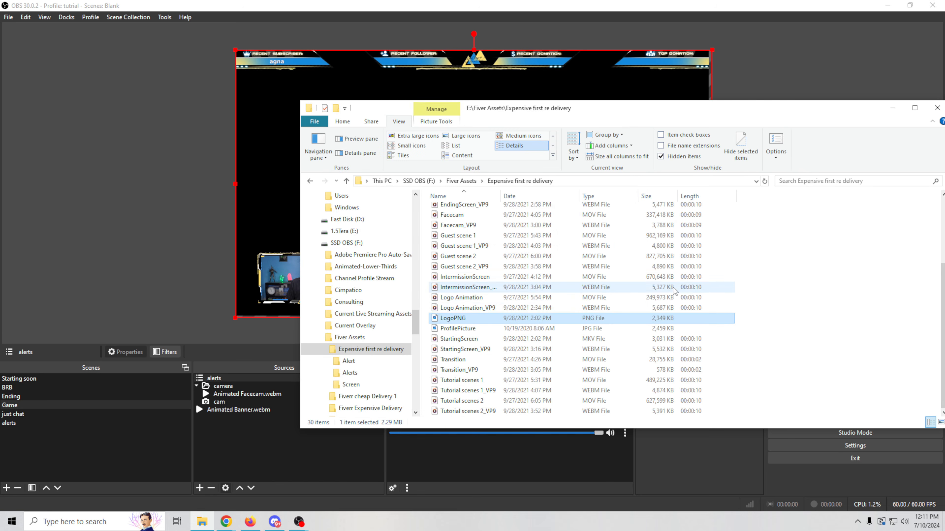
scroll(528, 310, up, 4)
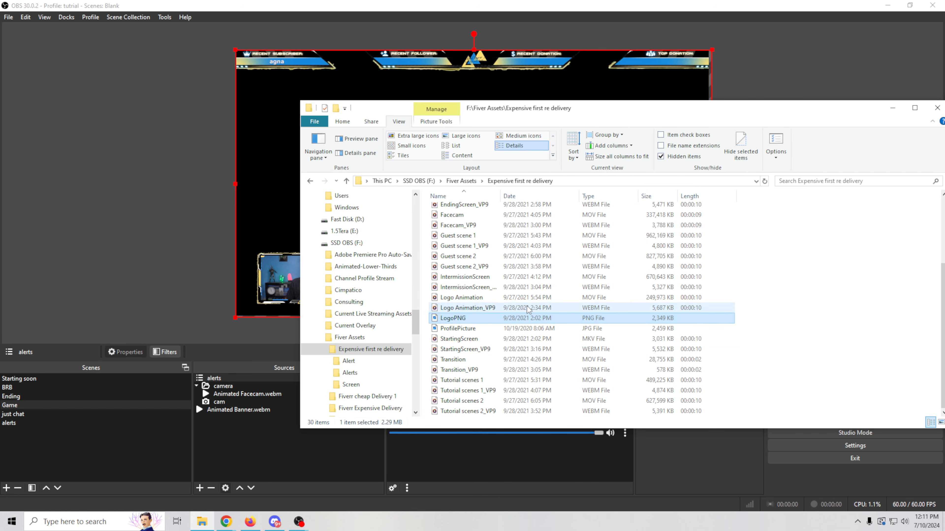
scroll(604, 326, down, 4)
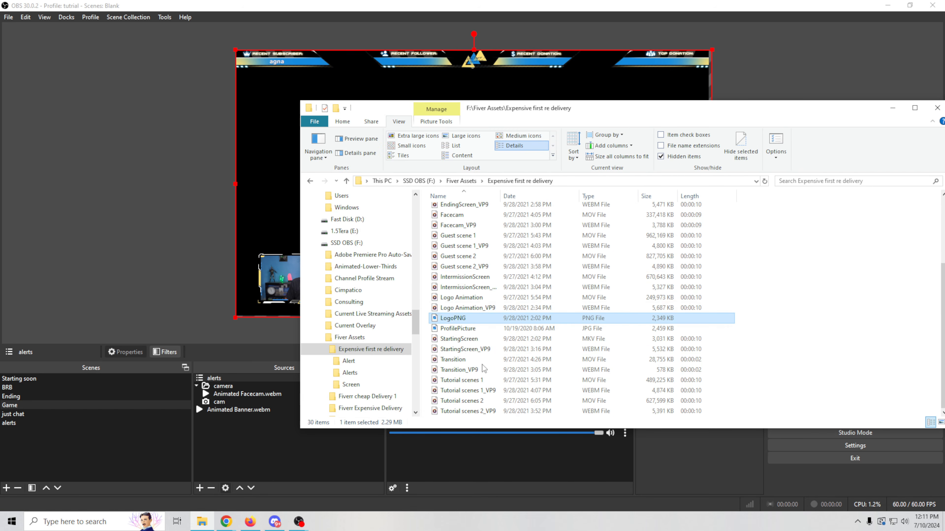
scroll(537, 274, up, 1)
scroll(535, 280, up, 2)
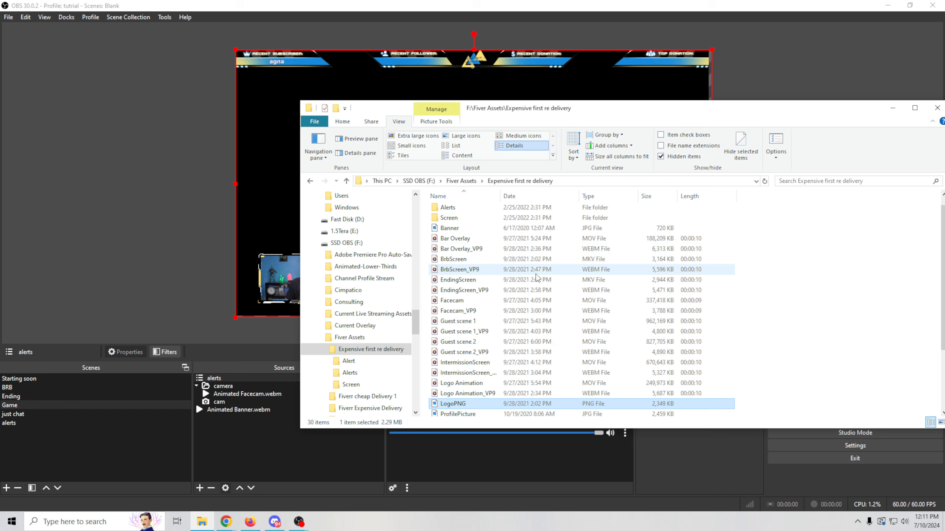
- Switch back to OBS, deselect the alerts source in the Game scene, and display the just chat scene
click(721, 96)
click(772, 59)
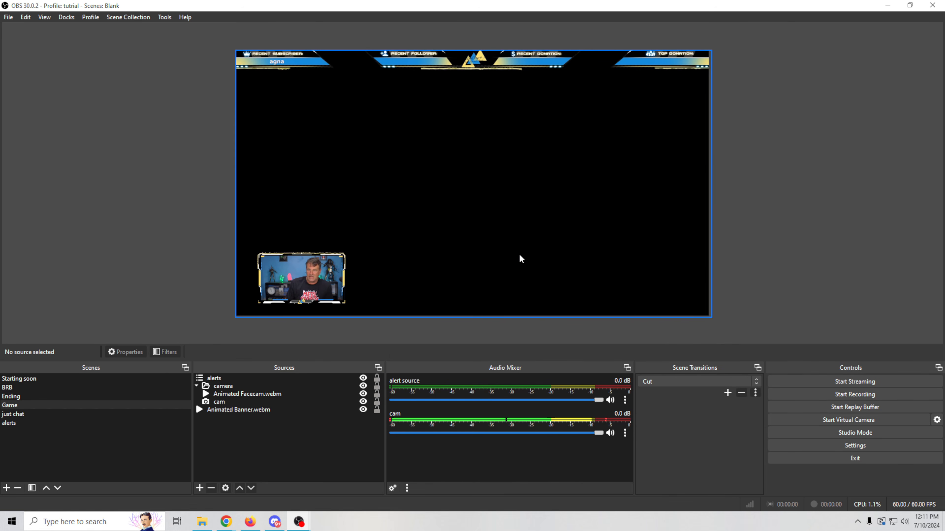
click(35, 412)
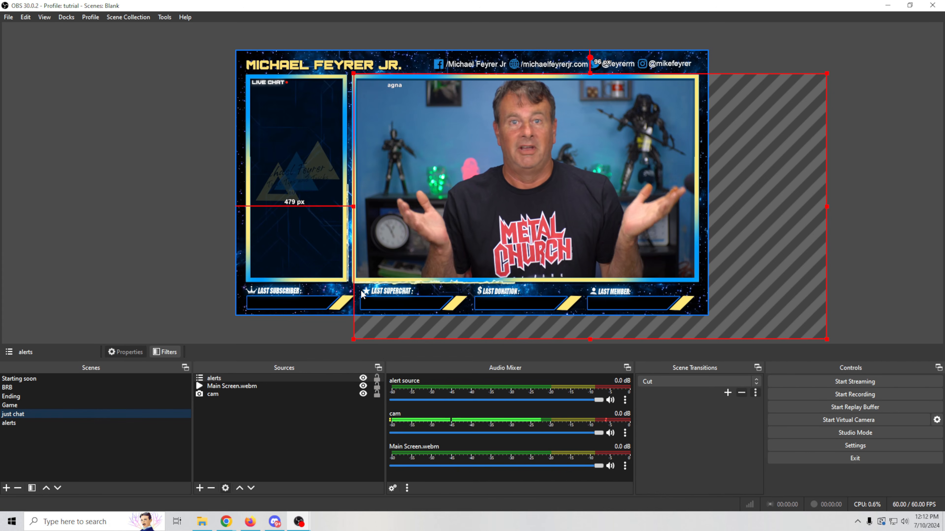